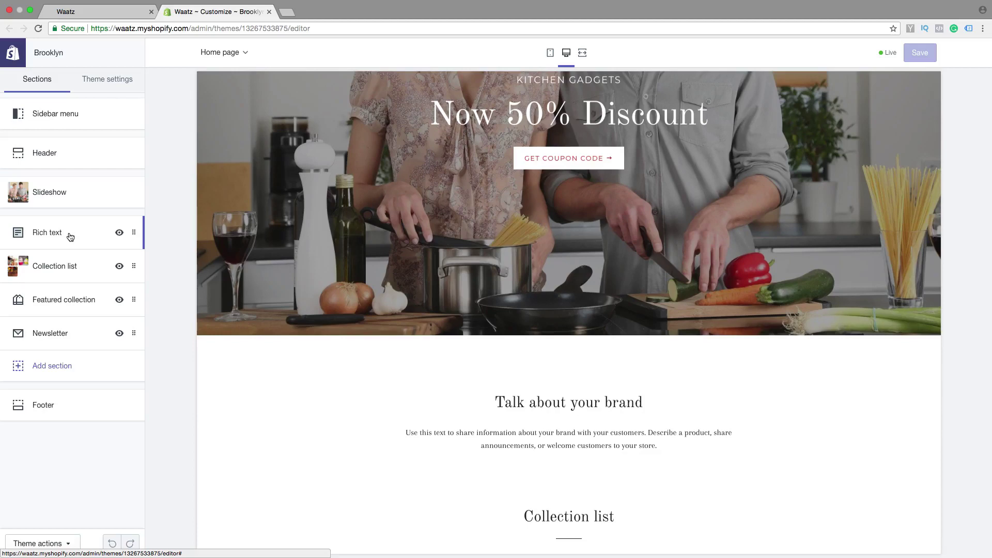
# Step: Change the heading of the home page's Rich text section to "We sell kitchen gadgets"
pyautogui.click(72, 234)
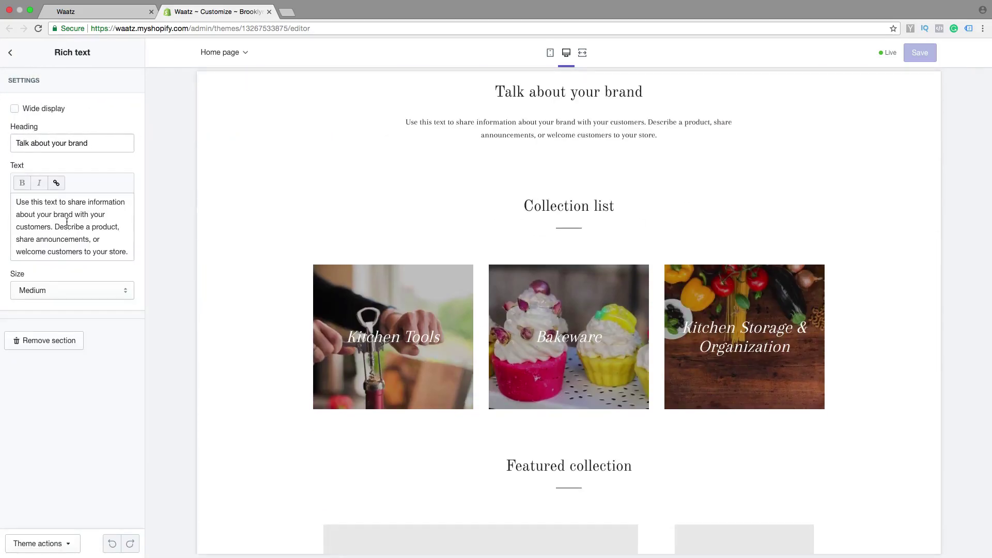
pyautogui.moveTo(96, 147); pyautogui.dragTo(6, 144)
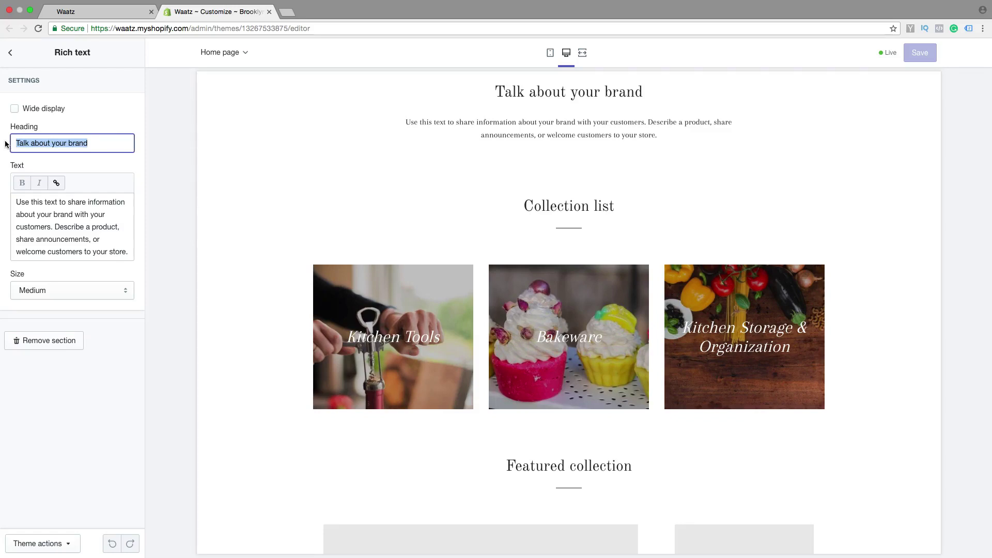
pyautogui.write('We sell ')
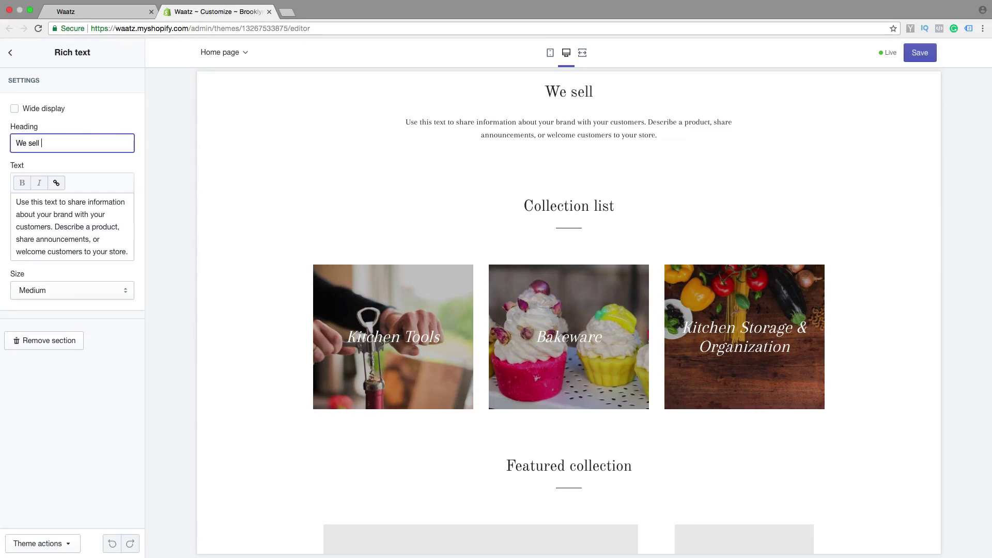
pyautogui.write('kitche')
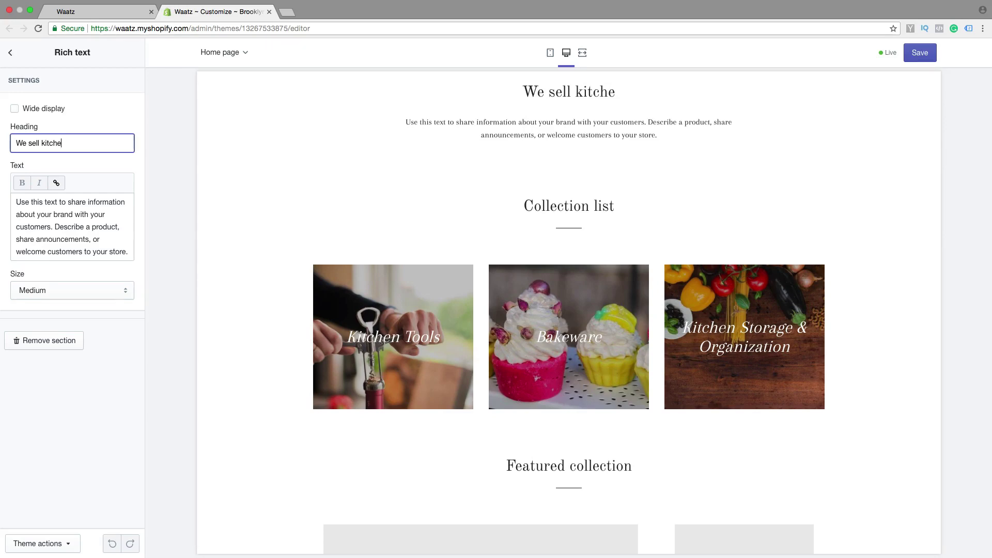
pyautogui.write('n gat')
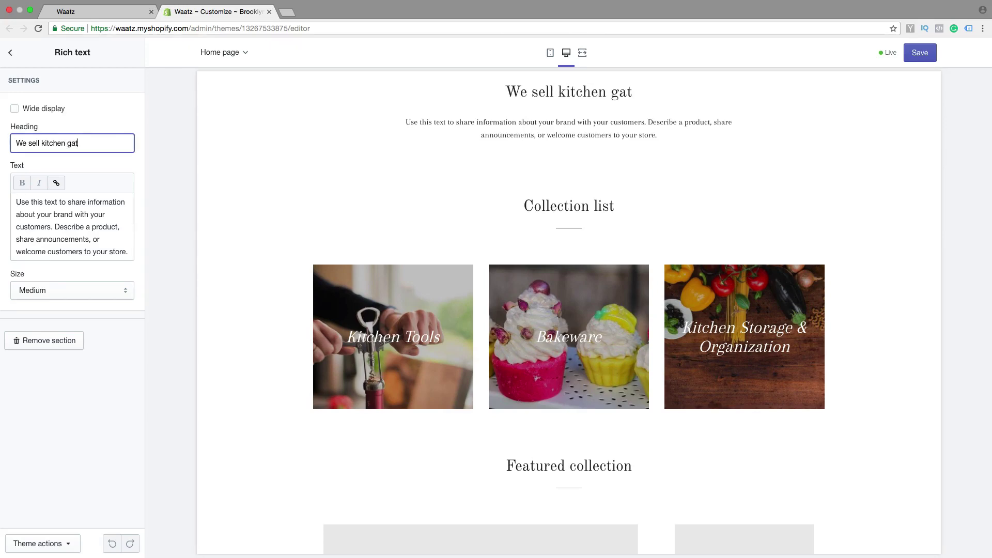
pyautogui.press('BackSpace')
pyautogui.write('dgets')
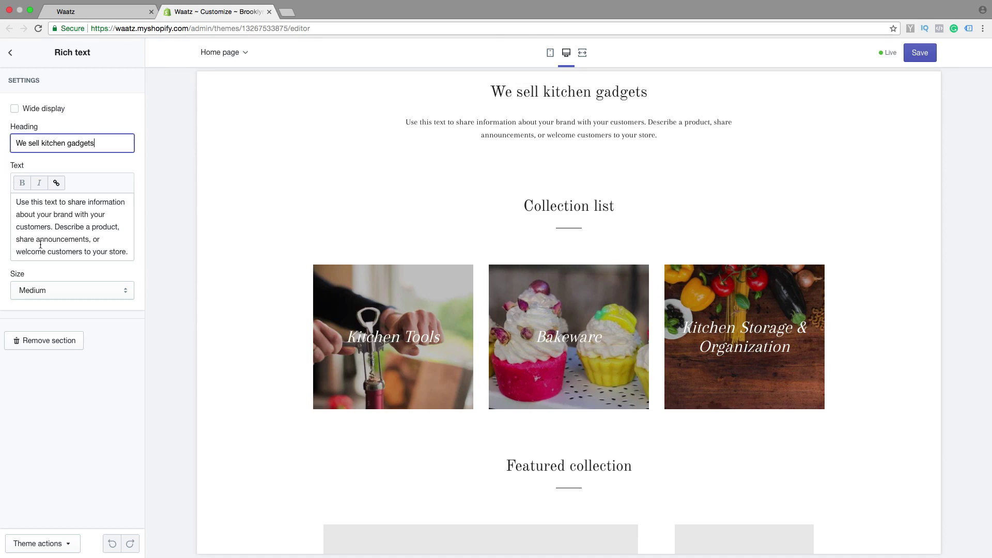
pyautogui.click(67, 230)
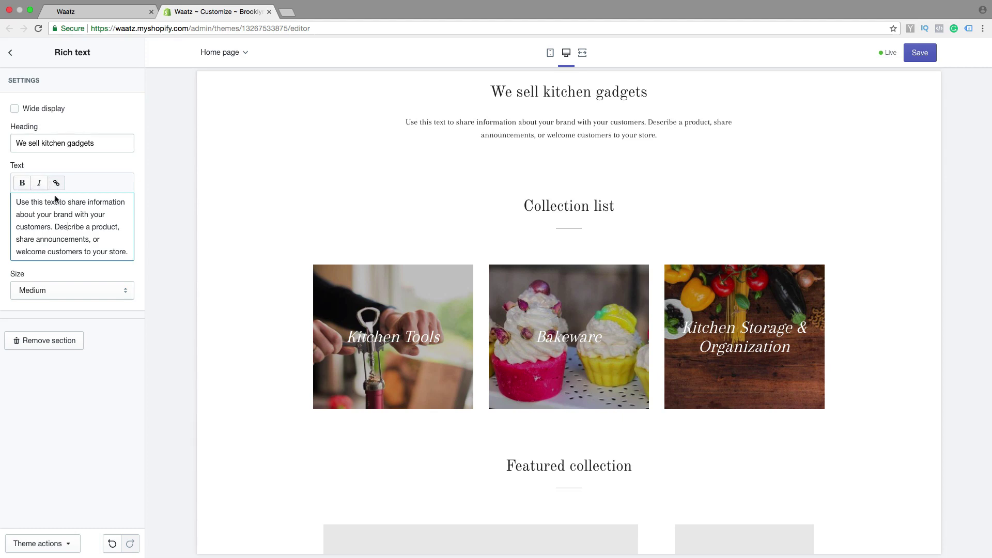
pyautogui.moveTo(53, 226); pyautogui.dragTo(120, 227)
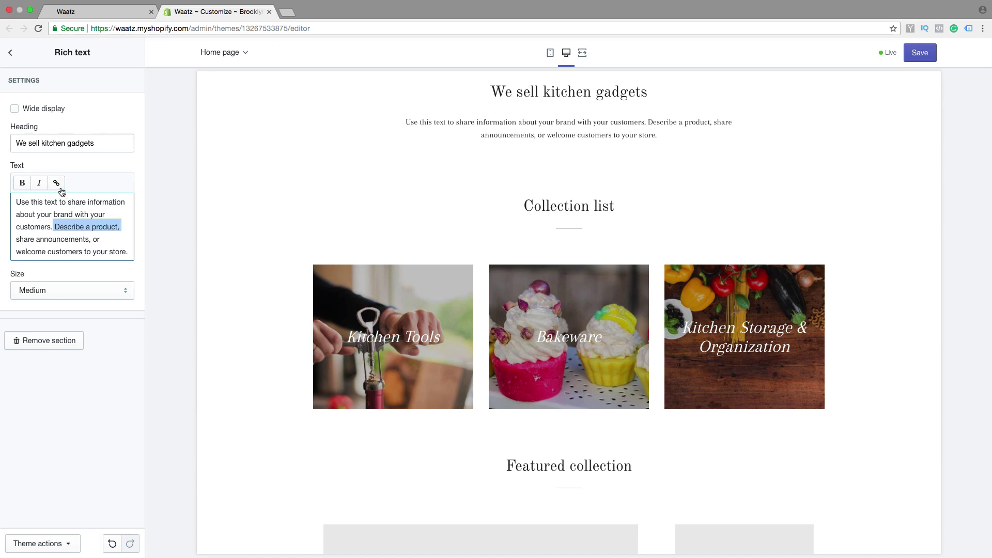
pyautogui.click(56, 184)
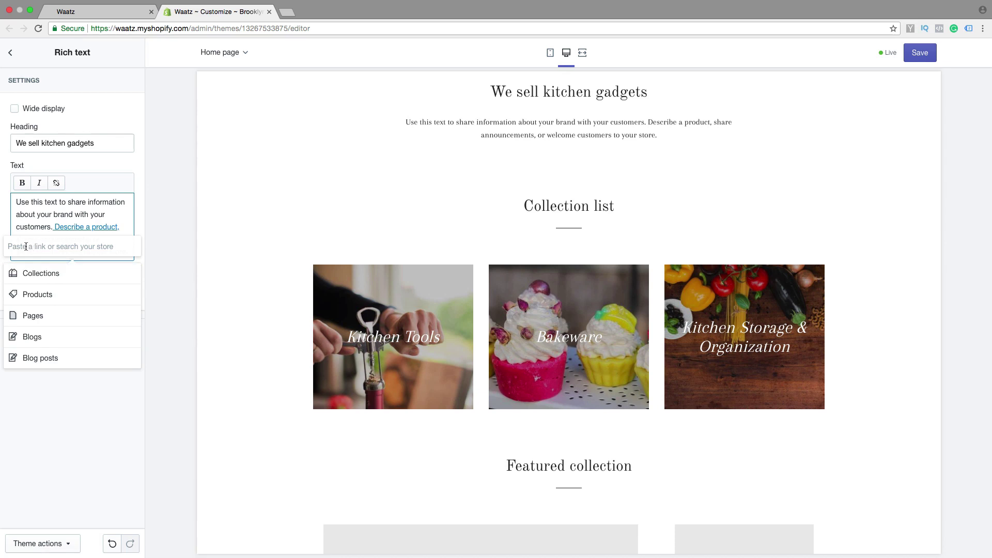
pyautogui.click(80, 182)
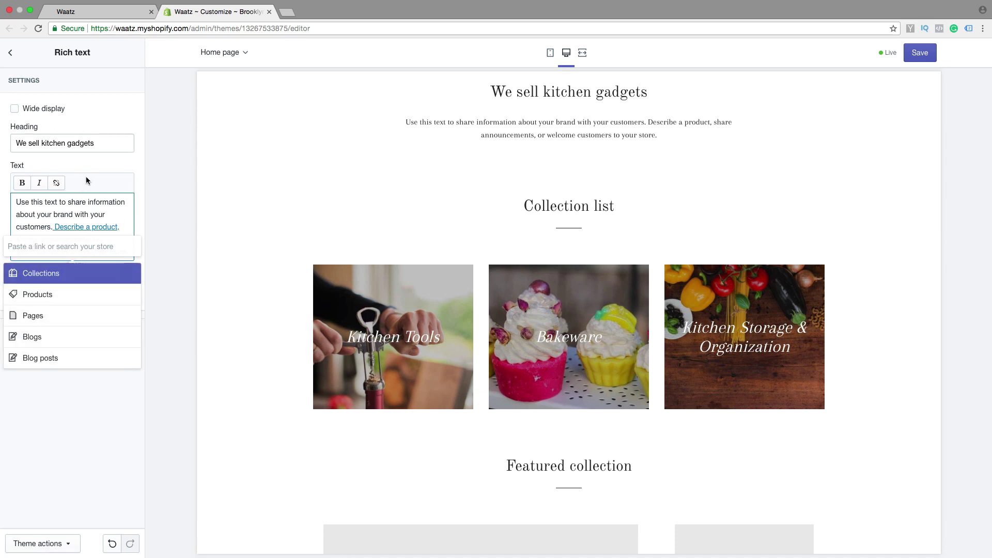
pyautogui.click(88, 180)
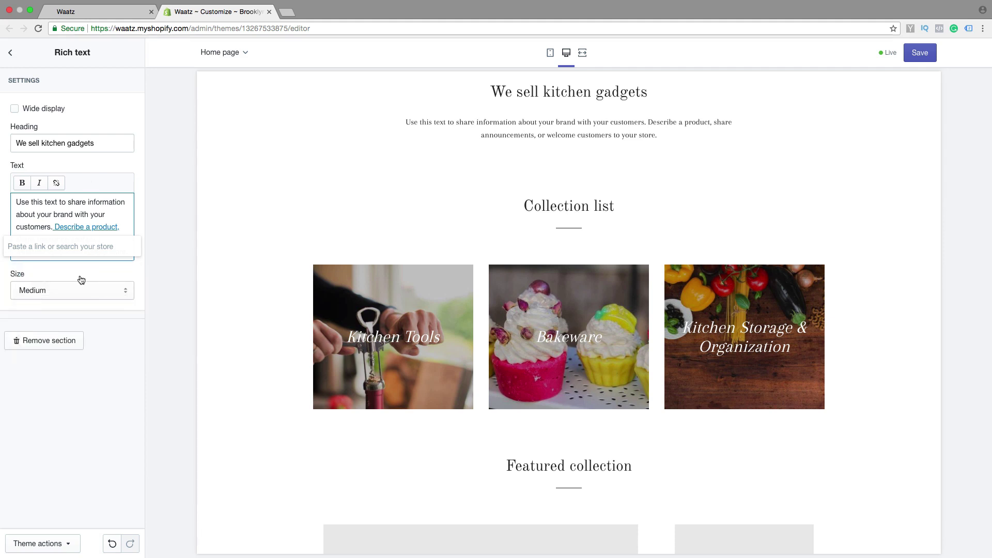
pyautogui.click(64, 279)
# Step: Try the Large size for the Rich text section, and set it back to Medium
pyautogui.click(49, 289)
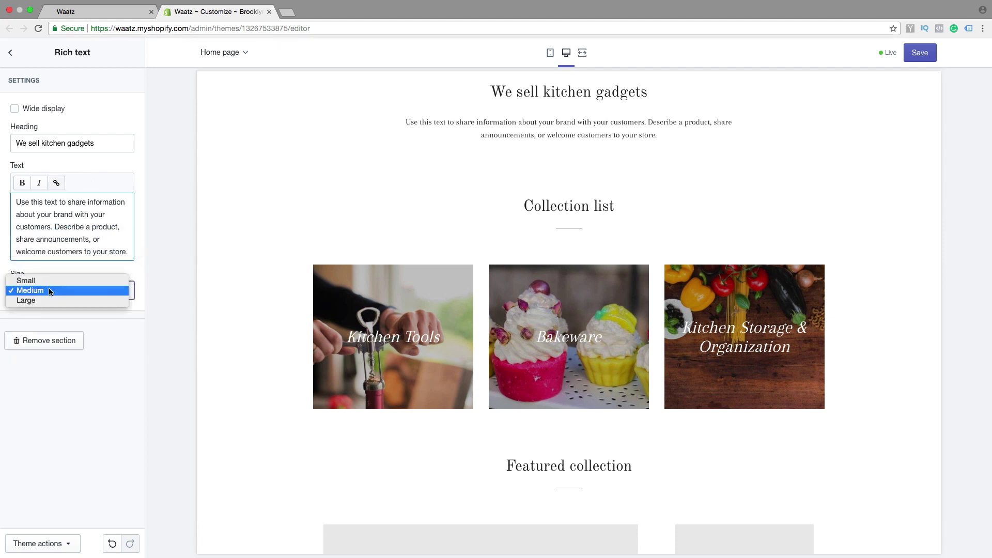
pyautogui.click(45, 297)
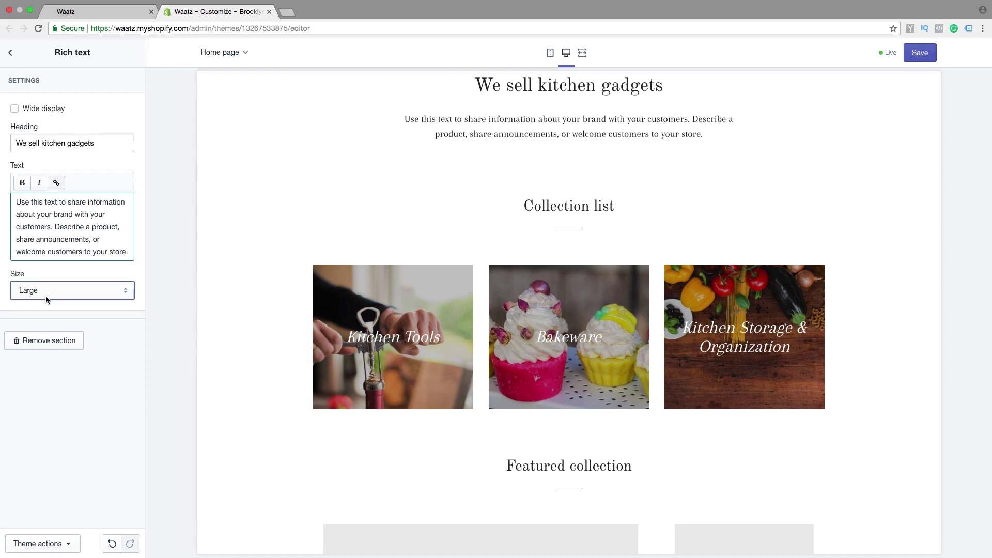
pyautogui.click(49, 284)
pyautogui.click(49, 279)
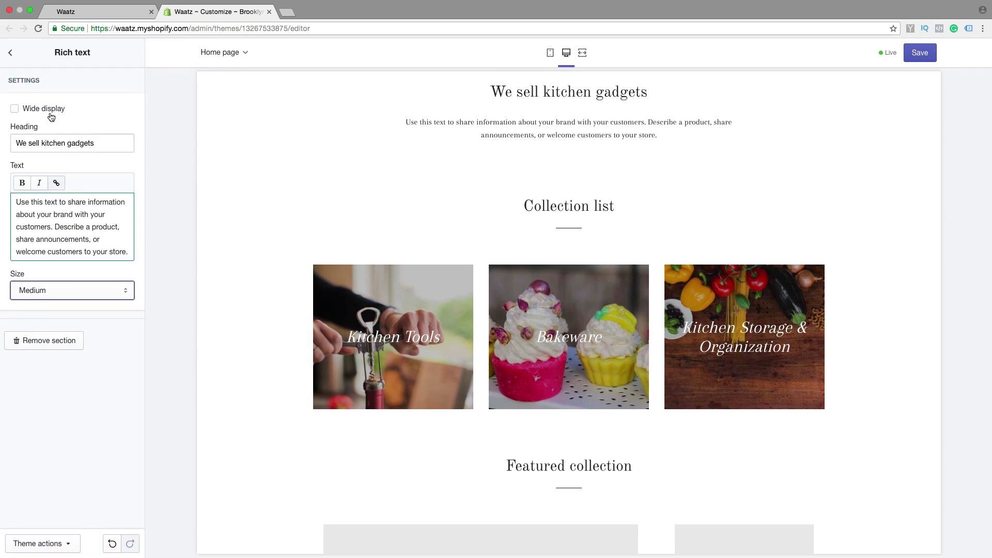
# Step: Try the wide display option on the Rich text section, and turn it off again
pyautogui.click(14, 109)
pyautogui.scroll(5, 286, 137)
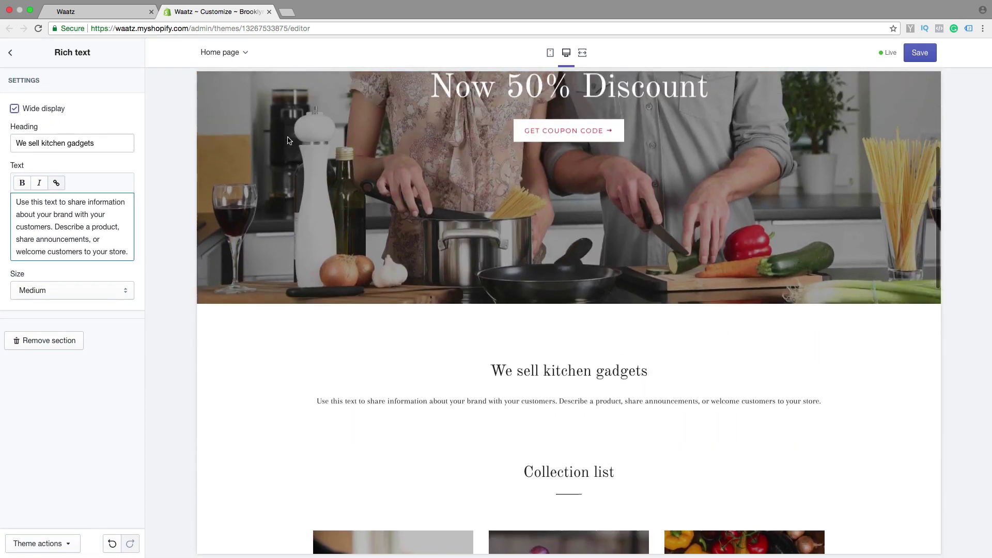
pyautogui.scroll(-3, 287, 139)
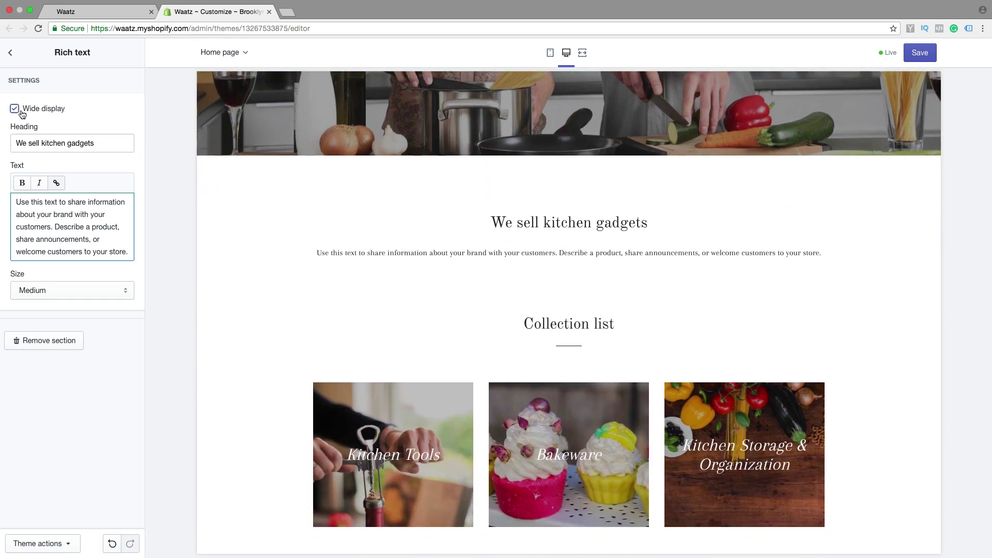
pyautogui.click(17, 112)
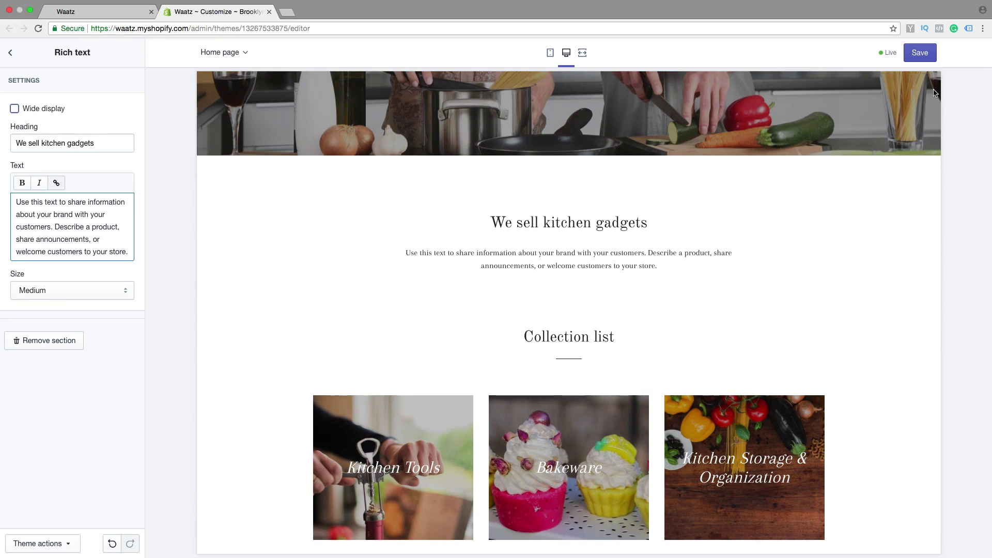
# Step: Save the changes made to the Rich text section
pyautogui.click(922, 53)
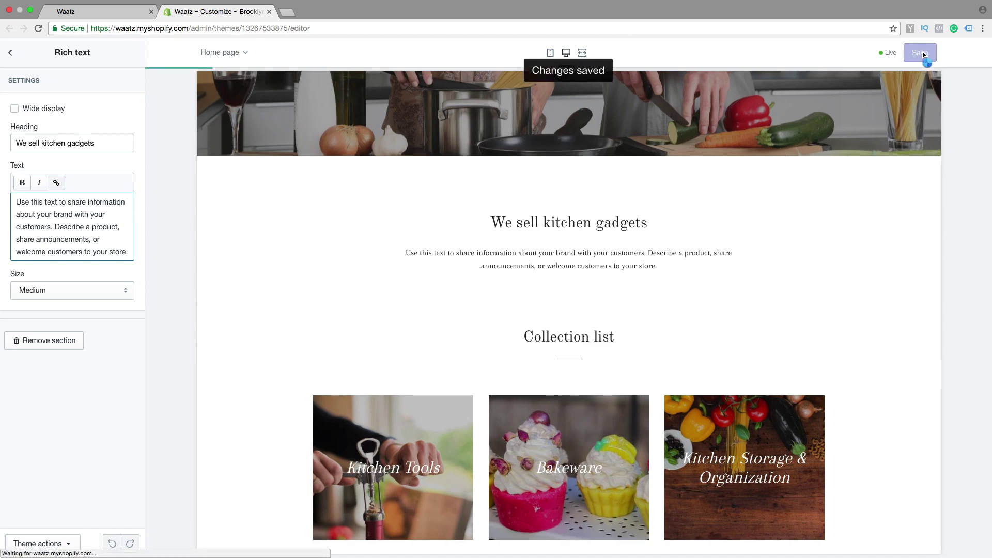
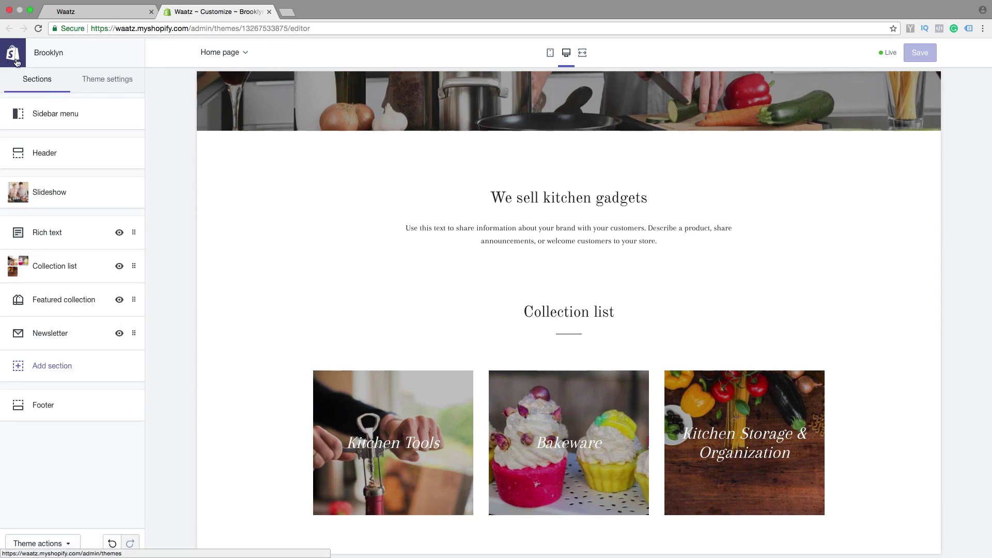
# Step: Assign the Kitchen Tools collection to the Featured collection section of the home page
pyautogui.scroll(-6, 296, 224)
pyautogui.scroll(-2, 291, 230)
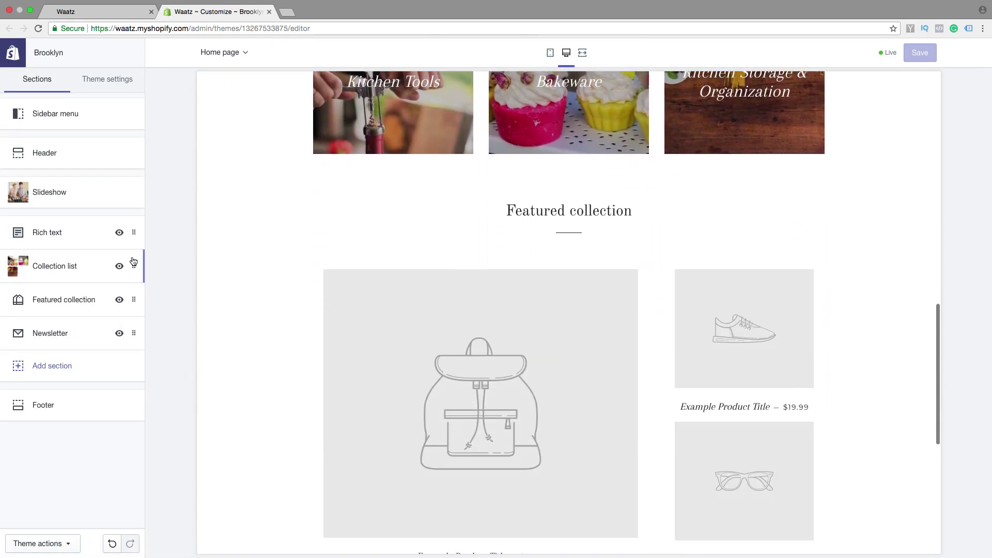
pyautogui.scroll(-2, 397, 299)
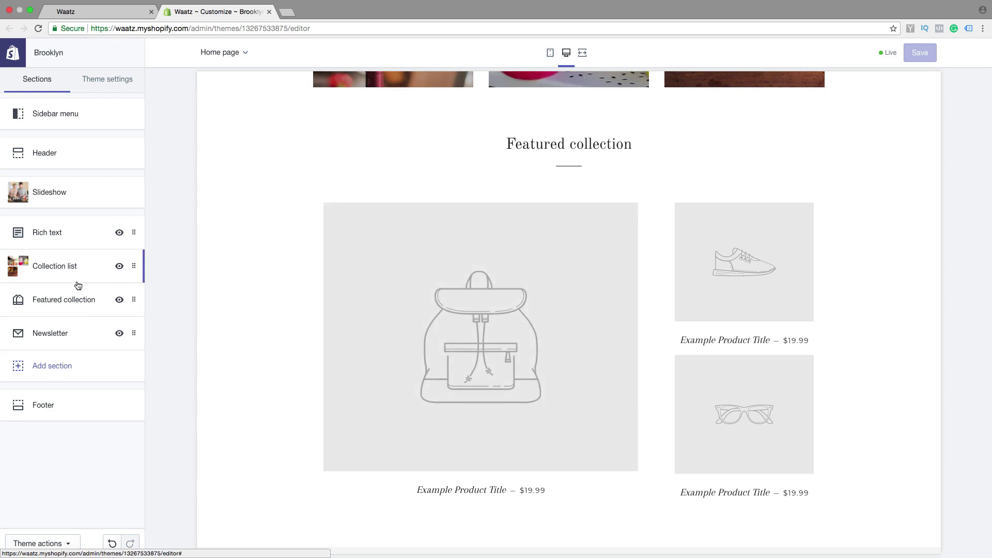
pyautogui.click(62, 300)
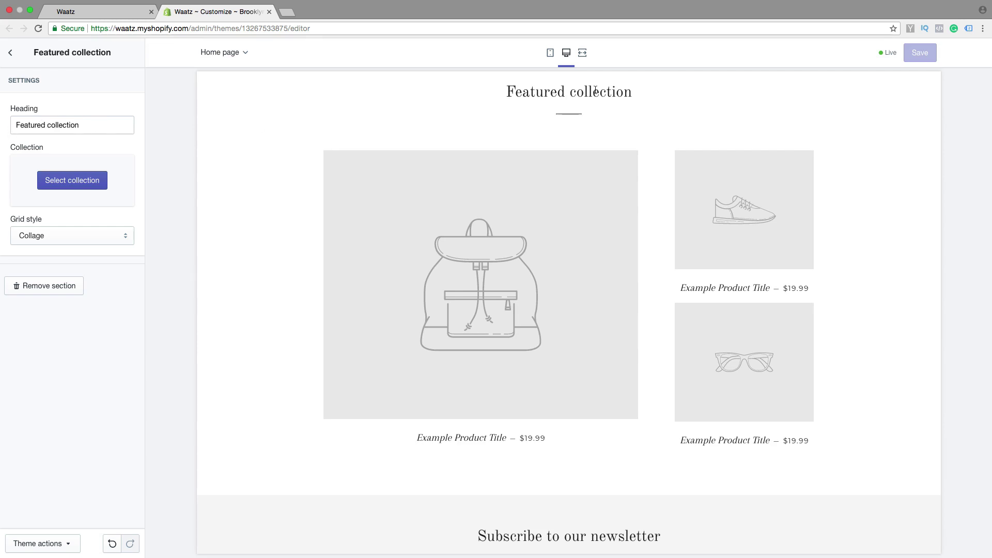
pyautogui.click(71, 179)
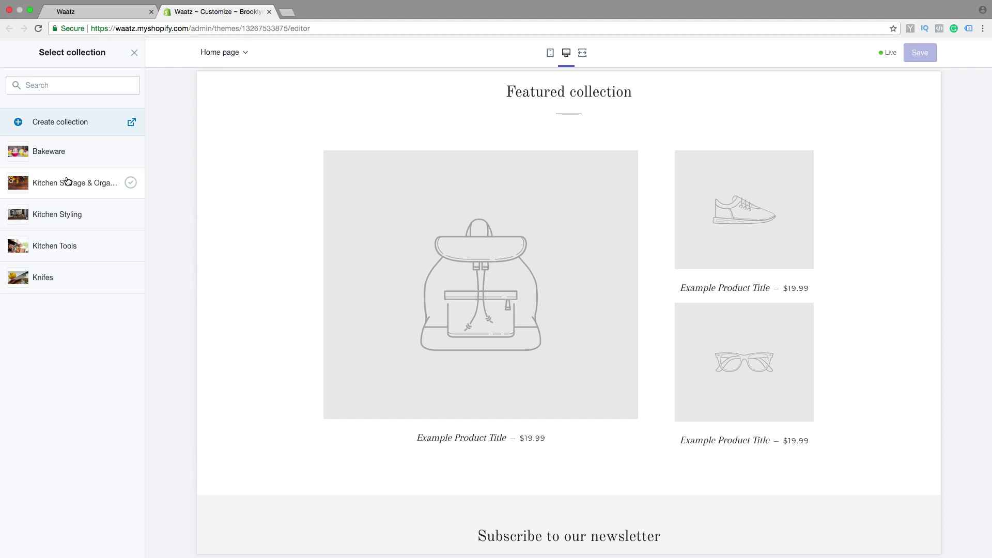
pyautogui.click(47, 250)
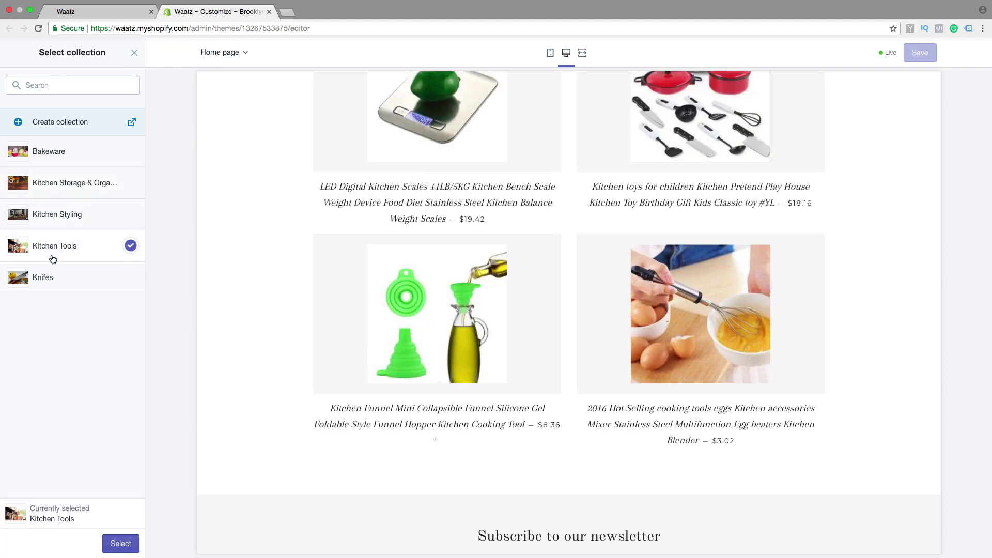
pyautogui.click(120, 543)
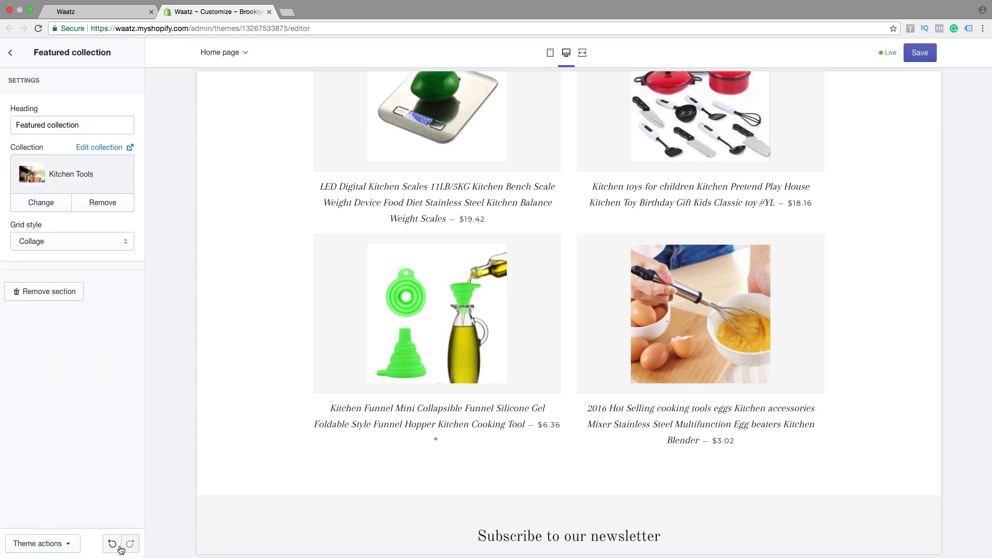
# Step: Set the grid style of the Featured collection section to Grid
pyautogui.scroll(10, 289, 424)
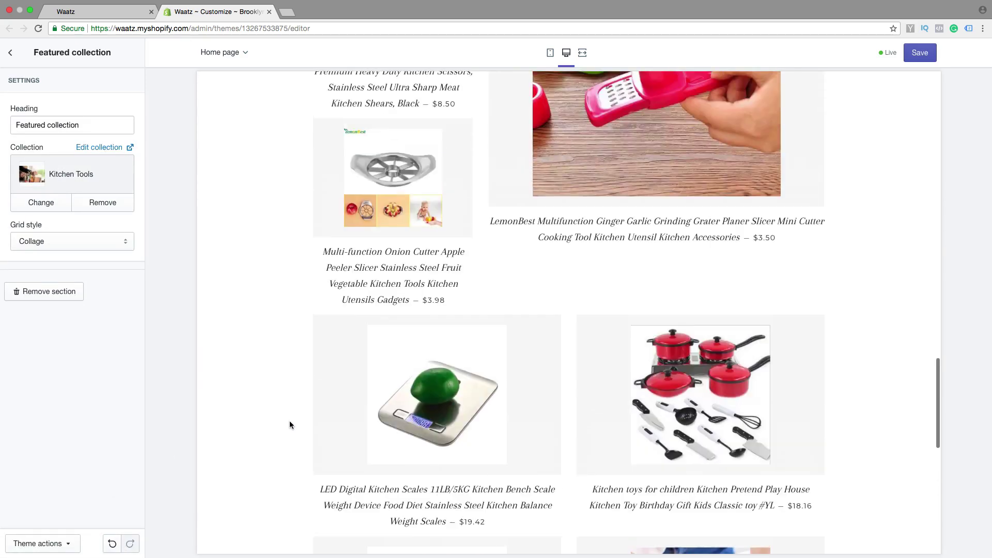
pyautogui.scroll(5, 290, 425)
pyautogui.scroll(-6, 288, 423)
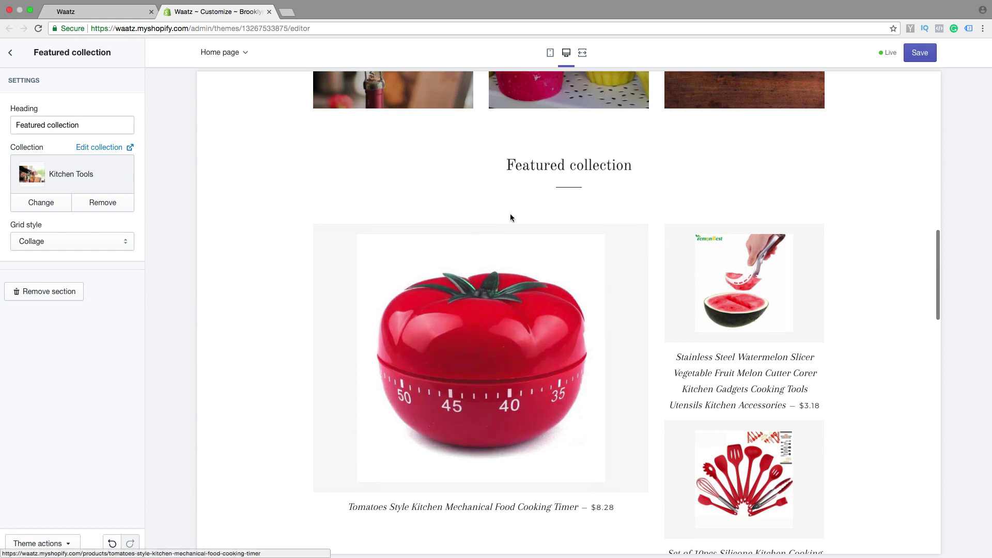
pyautogui.scroll(-5, 583, 340)
pyautogui.scroll(3, 576, 346)
pyautogui.scroll(-2, 612, 351)
pyautogui.scroll(-10, 586, 390)
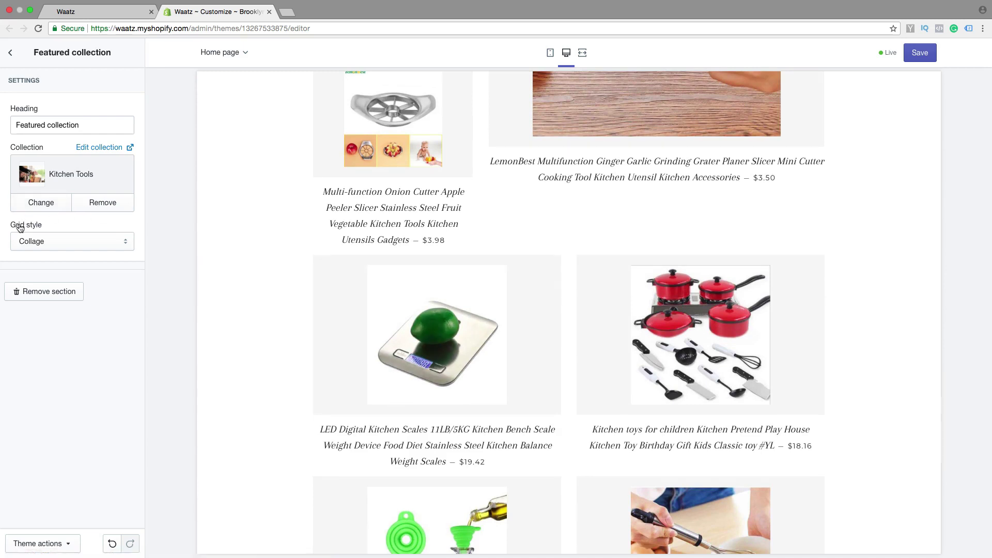
pyautogui.click(44, 241)
pyautogui.click(50, 241)
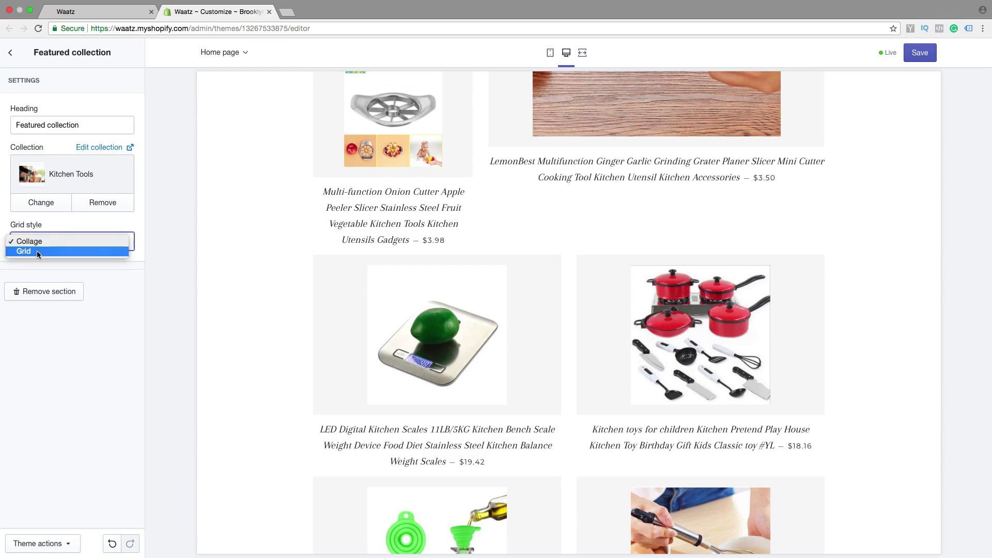
pyautogui.click(37, 251)
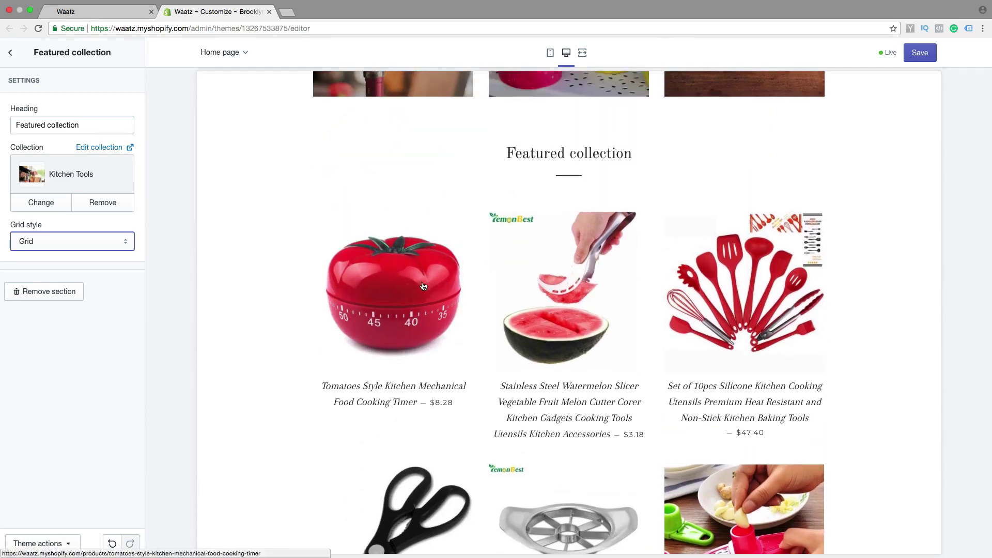
# Step: Save the Featured collection changes and return to the theme's list of sections
pyautogui.scroll(-3, 465, 290)
pyautogui.scroll(5, 434, 296)
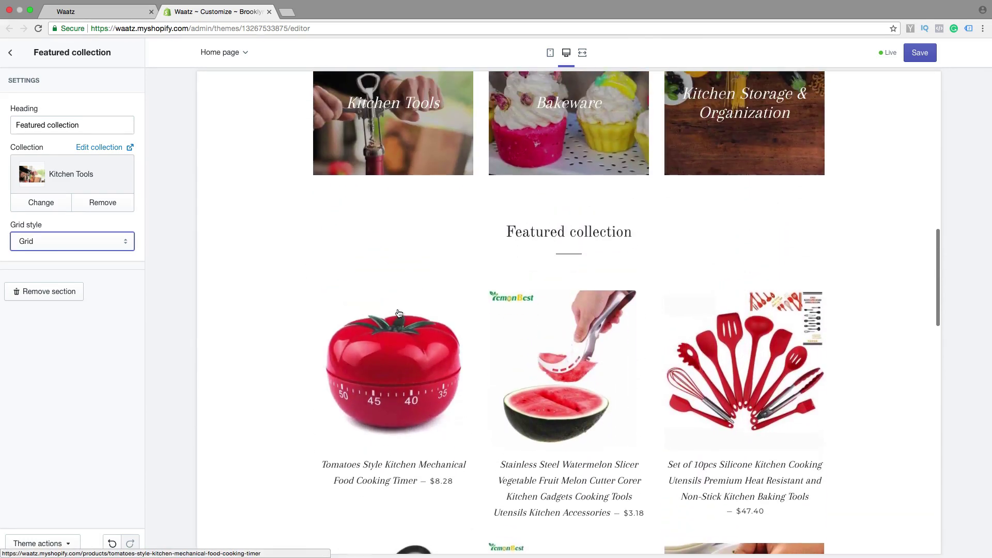
pyautogui.scroll(-3, 444, 302)
pyautogui.scroll(-15, 487, 294)
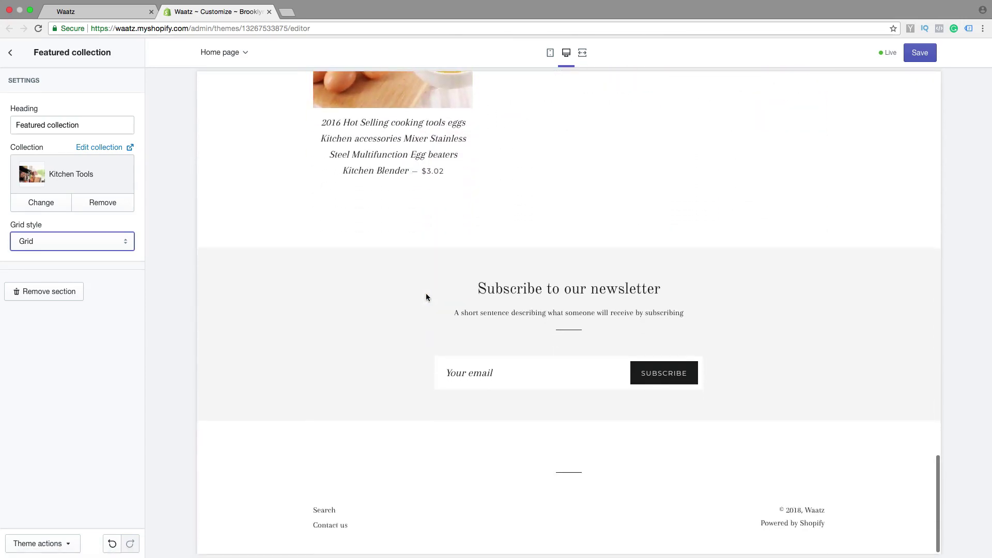
pyautogui.scroll(10, 426, 297)
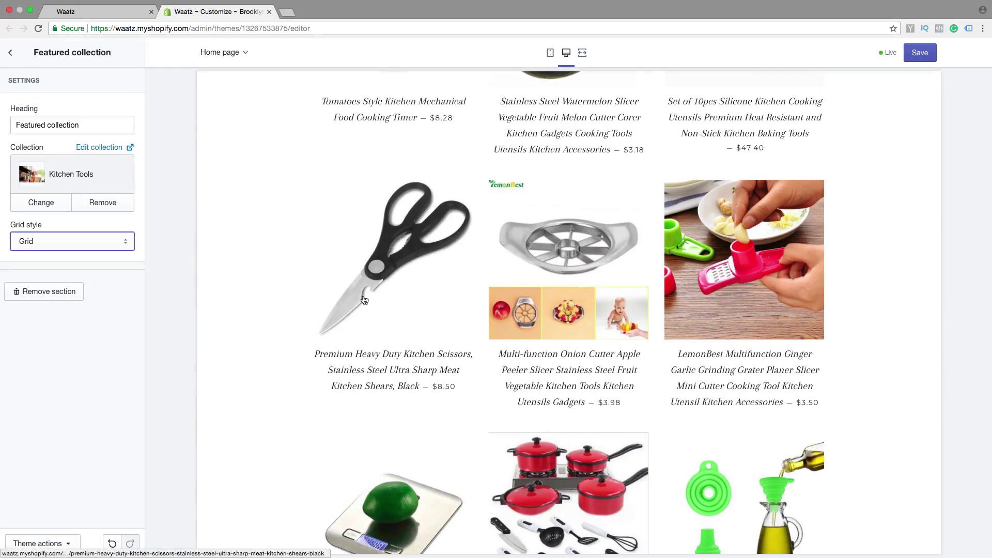
pyautogui.click(920, 53)
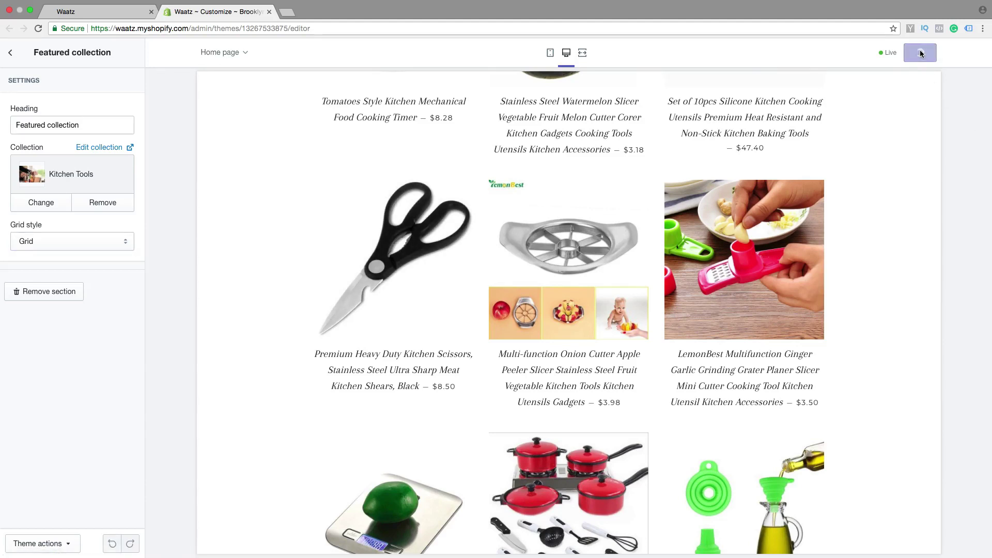
pyautogui.click(11, 53)
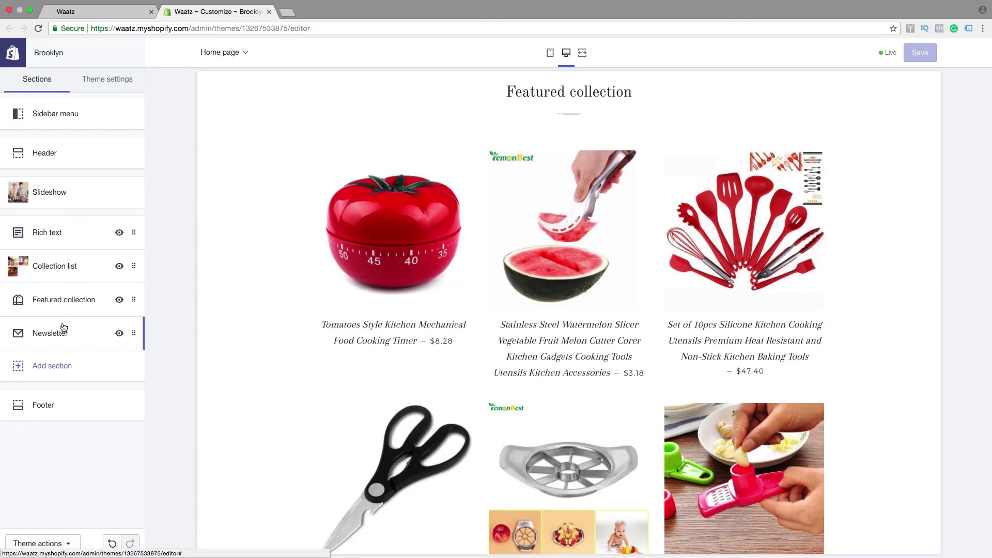
# Step: Review the Newsletter section's preview and its heading and subheading settings, and return to the section list
pyautogui.scroll(-15, 292, 330)
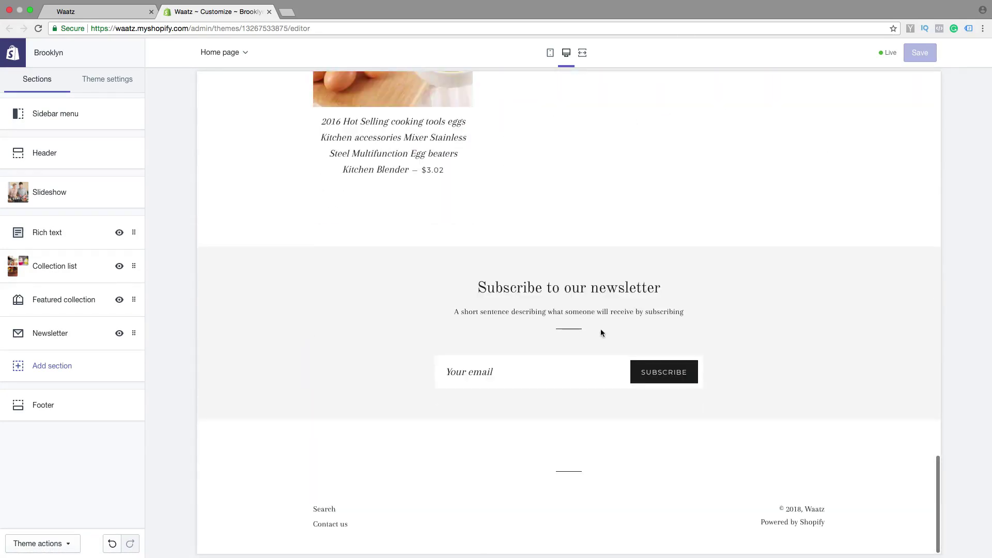
pyautogui.click(55, 336)
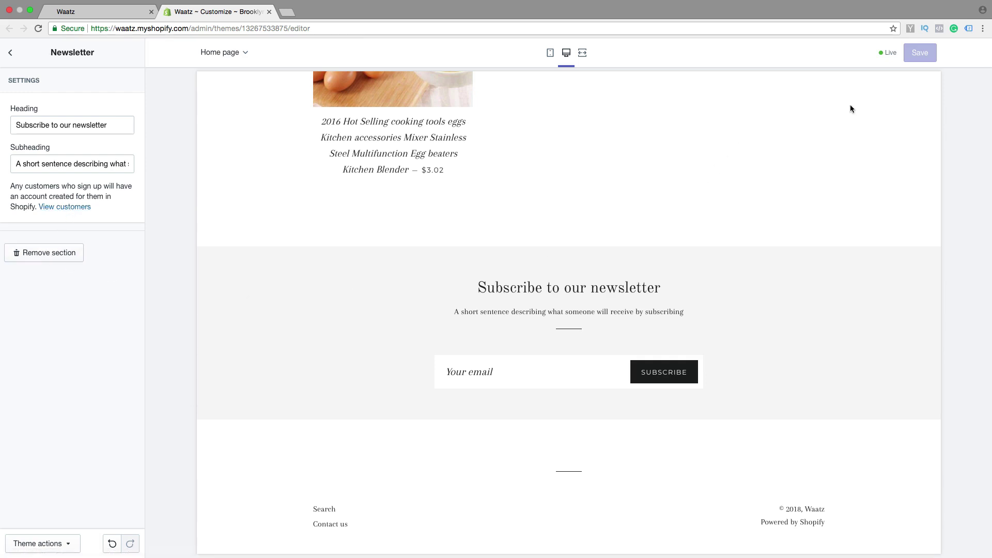
pyautogui.click(10, 54)
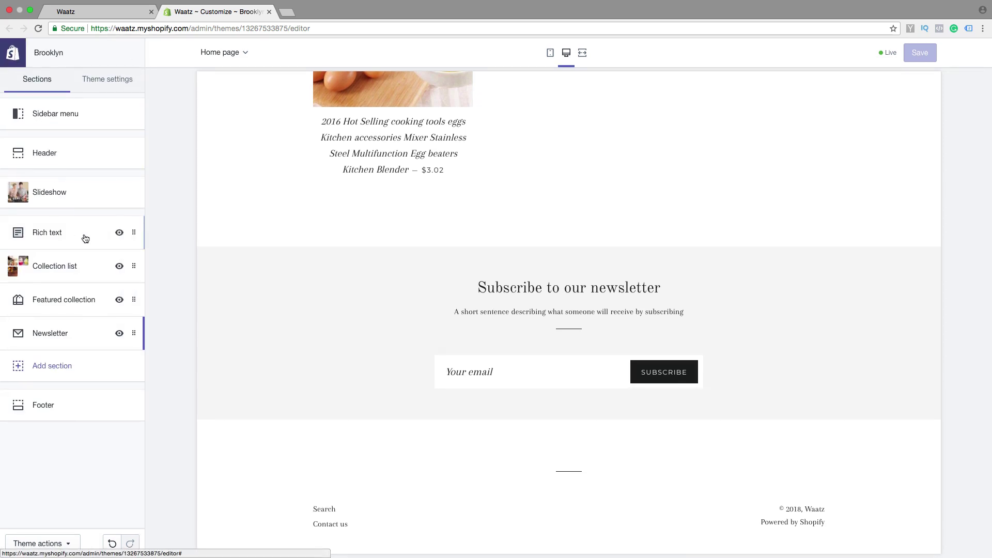
# Step: Add a Map section to the home page
pyautogui.click(54, 369)
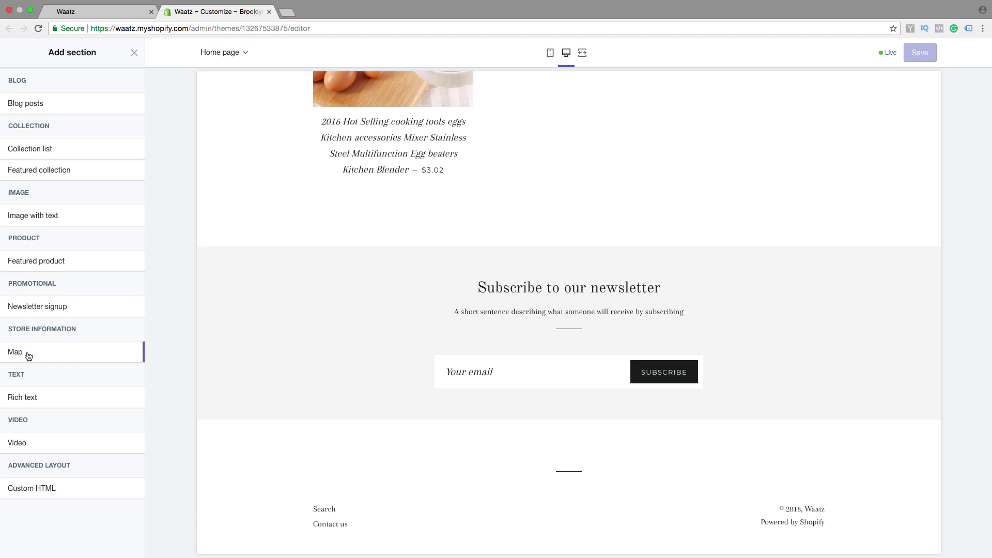
pyautogui.moveTo(35, 356)
pyautogui.click(128, 355)
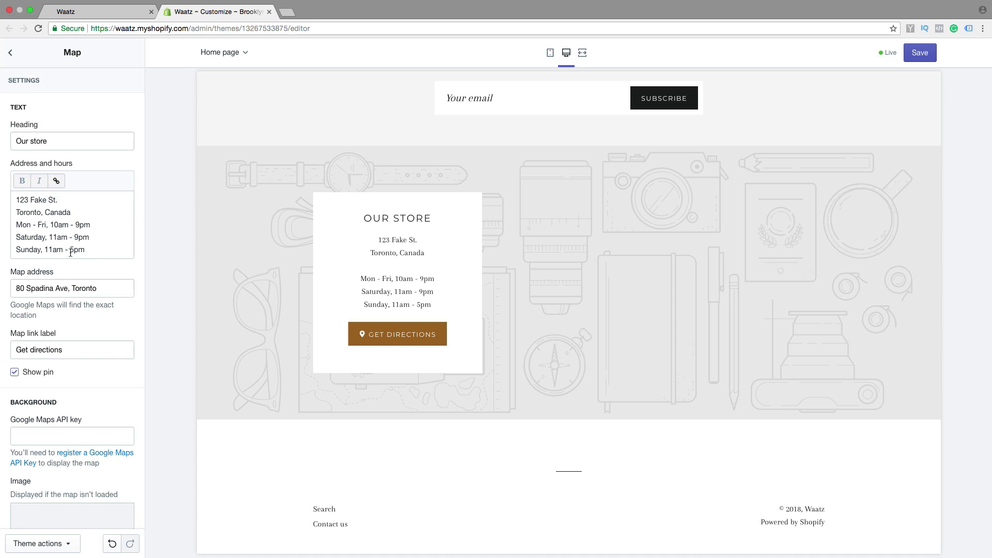
# Step: Review the Map section's settings for address and hours, map address, link label, pin, Google Maps API key and background image
pyautogui.scroll(-5, 71, 252)
pyautogui.scroll(1, 51, 238)
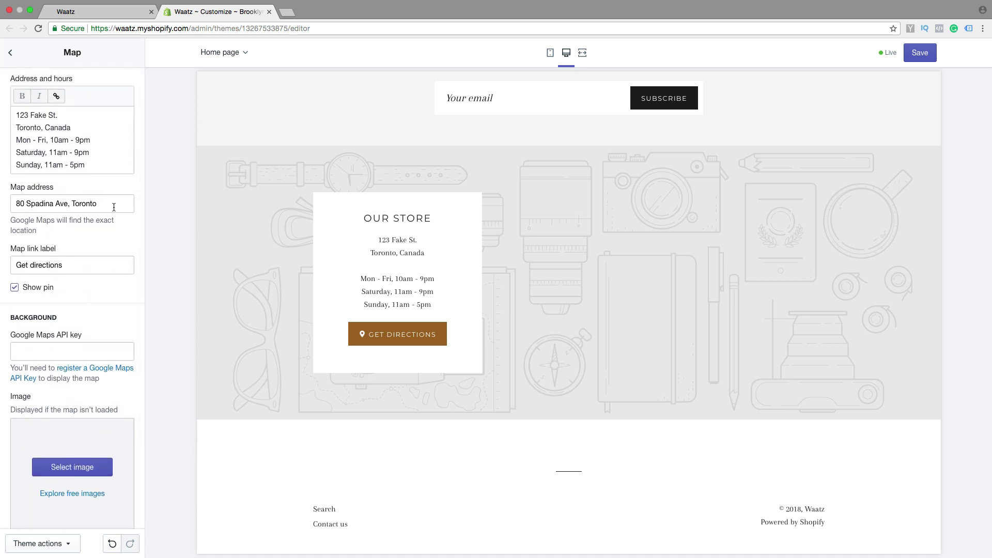
pyautogui.scroll(1, 78, 248)
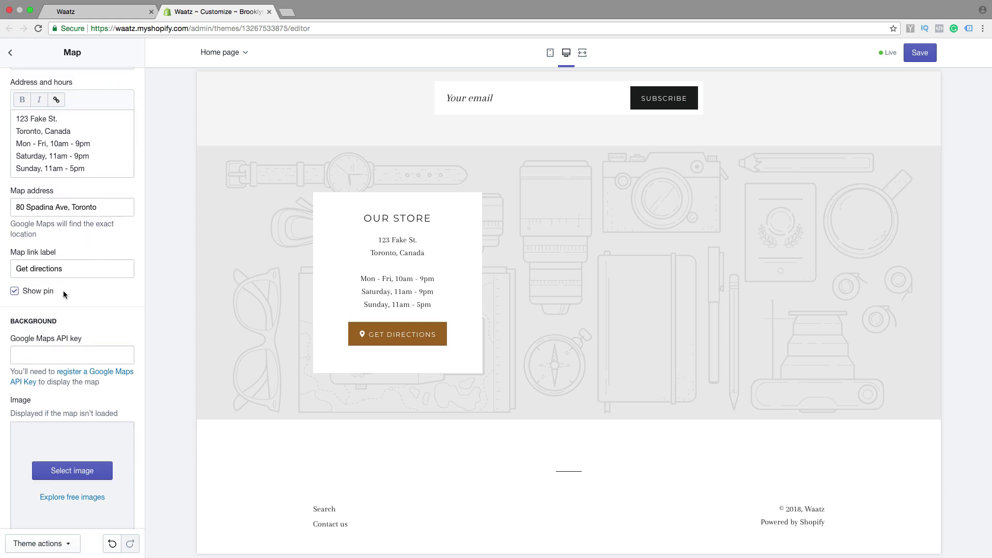
pyautogui.scroll(-1, 76, 293)
pyautogui.scroll(-3, 77, 293)
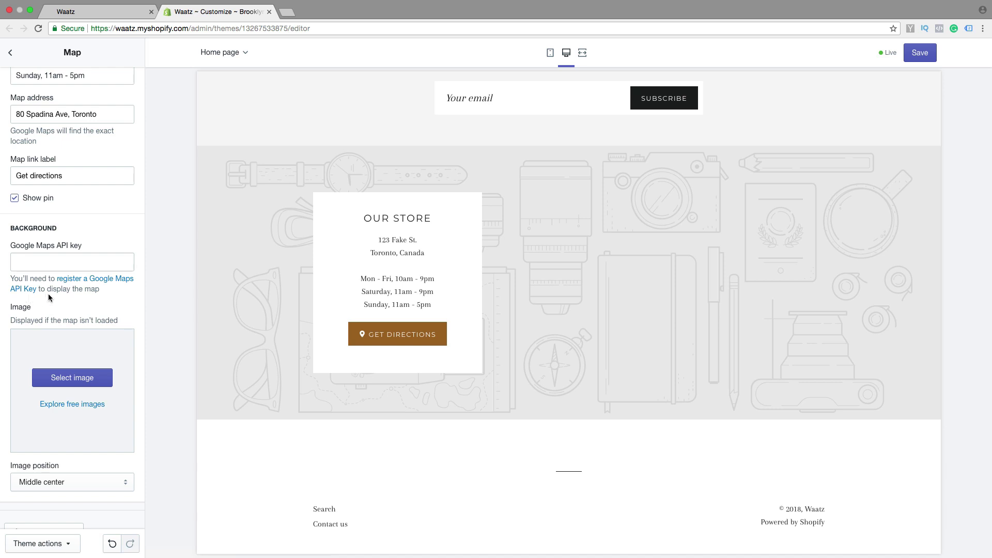
pyautogui.click(26, 263)
pyautogui.scroll(-1, 110, 299)
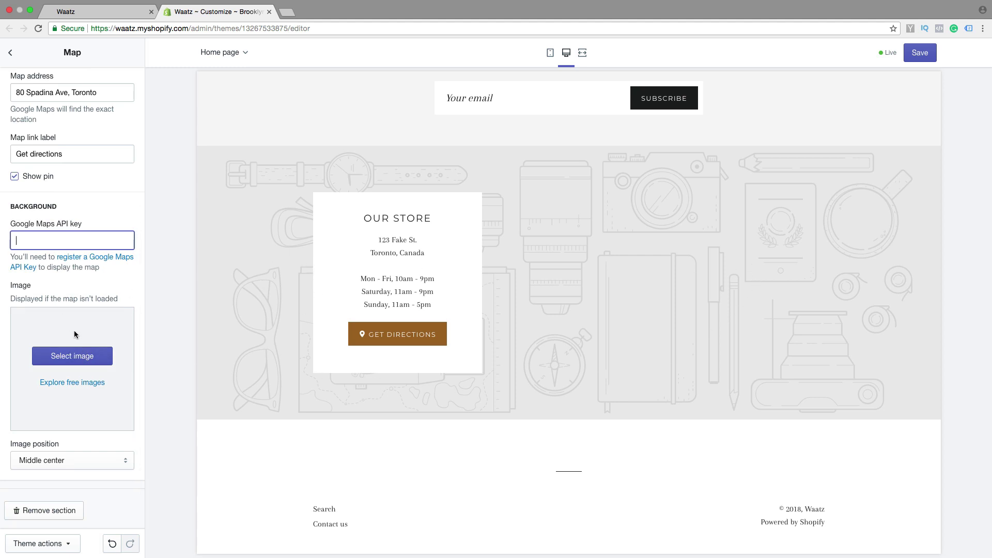
pyautogui.scroll(1, 82, 341)
pyautogui.click(68, 364)
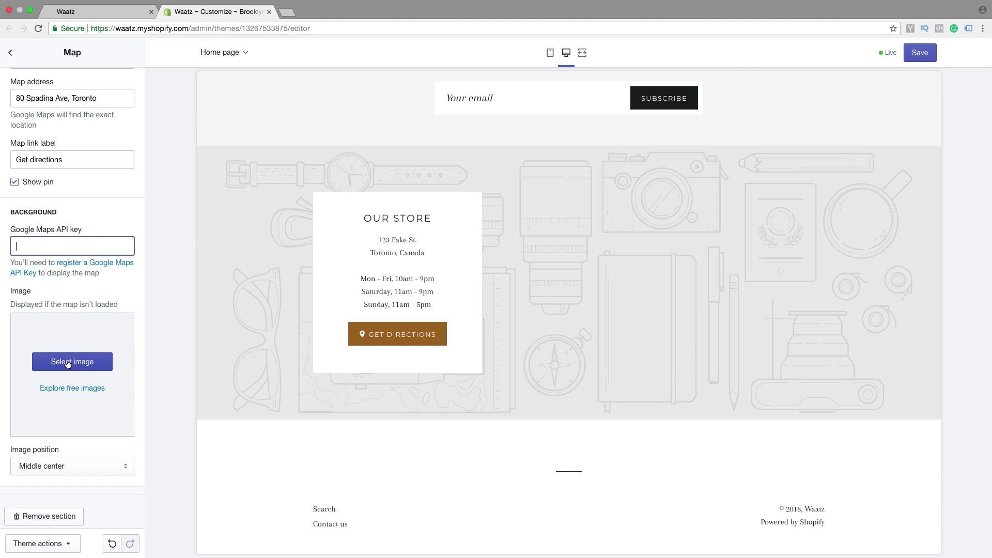
pyautogui.click(40, 209)
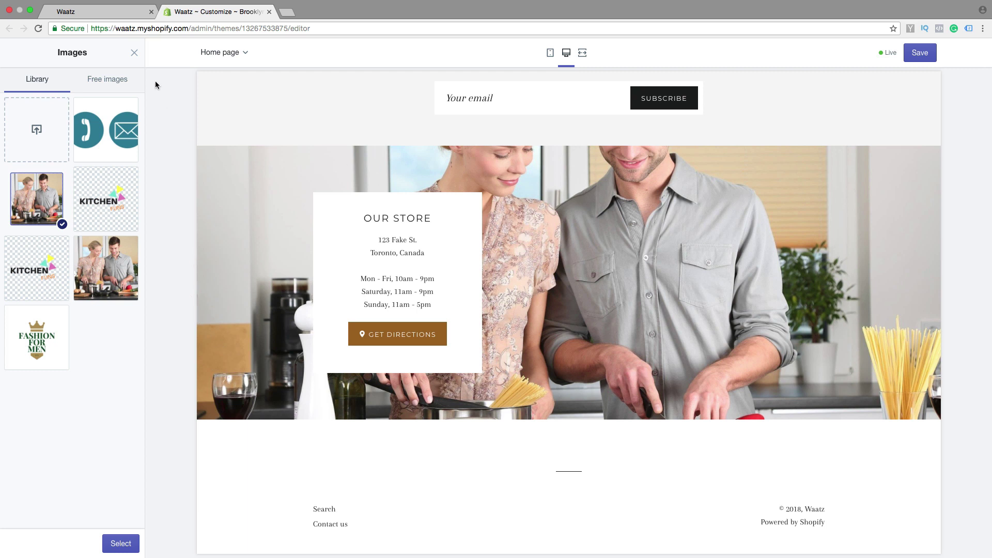
pyautogui.click(135, 53)
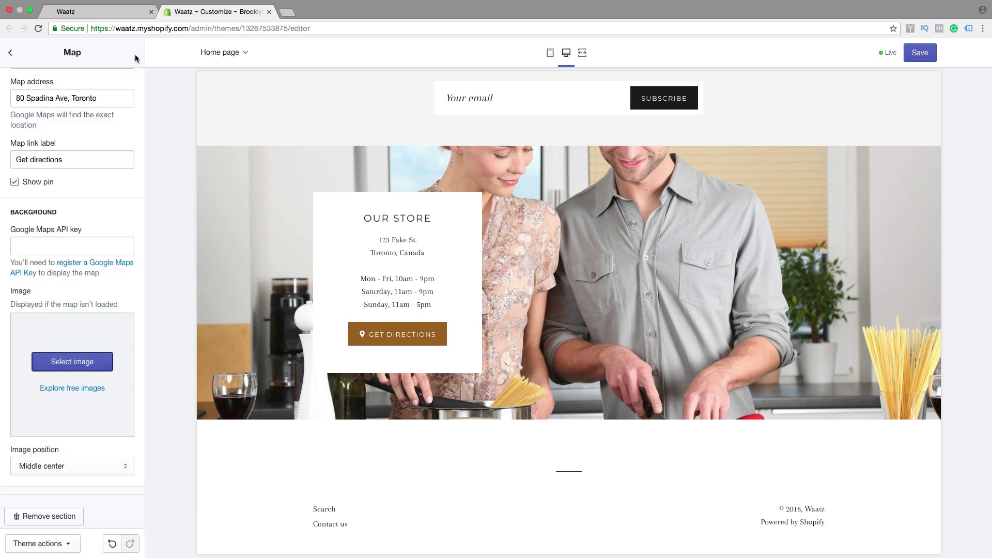
# Step: Search the free images for "black" and set the dark diagonal wood planks picture as the Map section's background image
pyautogui.click(66, 387)
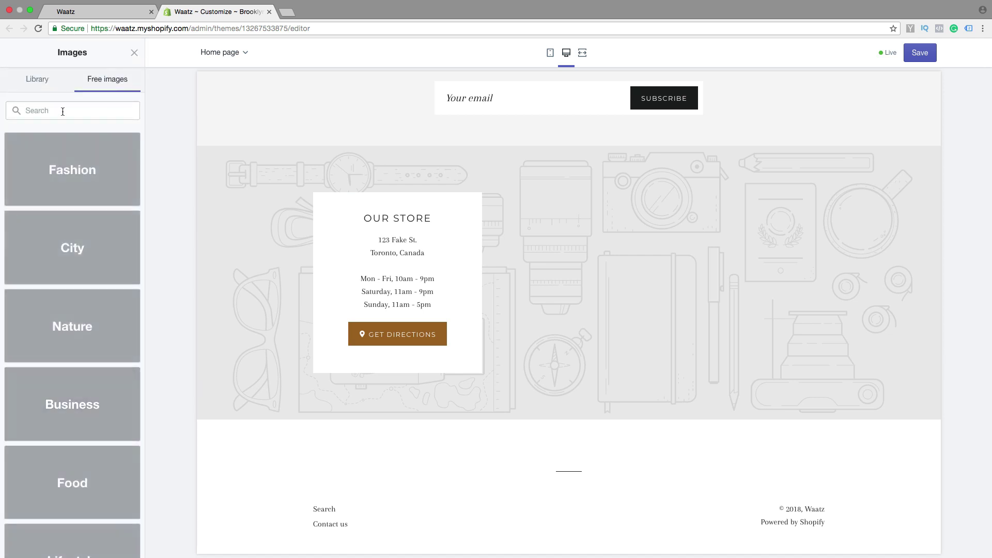
pyautogui.click(50, 108)
pyautogui.write('black')
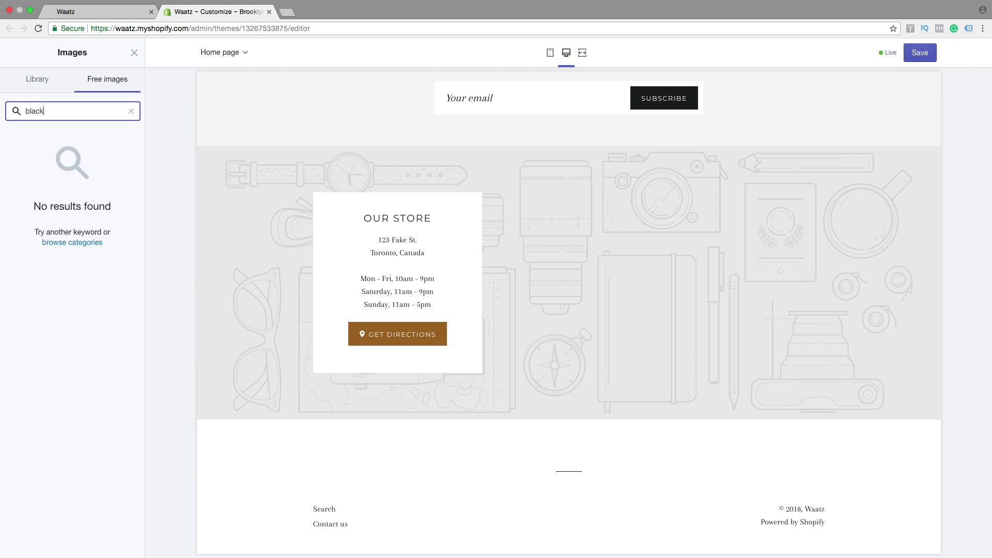
pyautogui.scroll(-5, 75, 217)
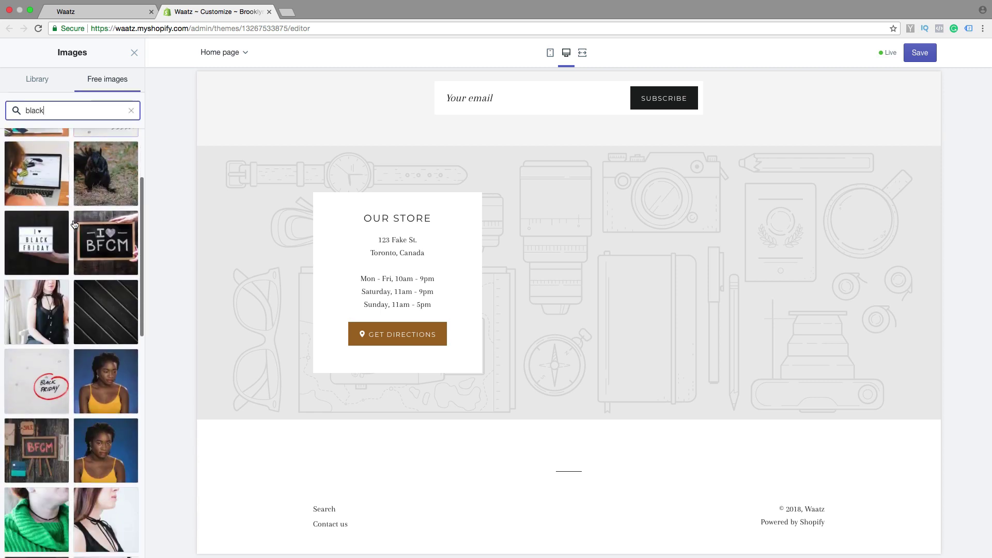
pyautogui.scroll(-10, 75, 246)
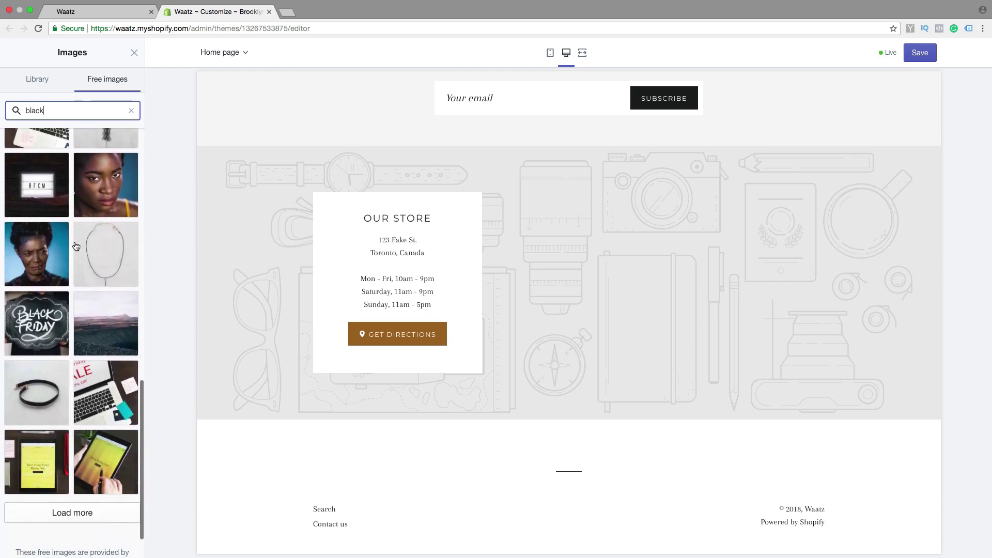
pyautogui.scroll(15, 78, 259)
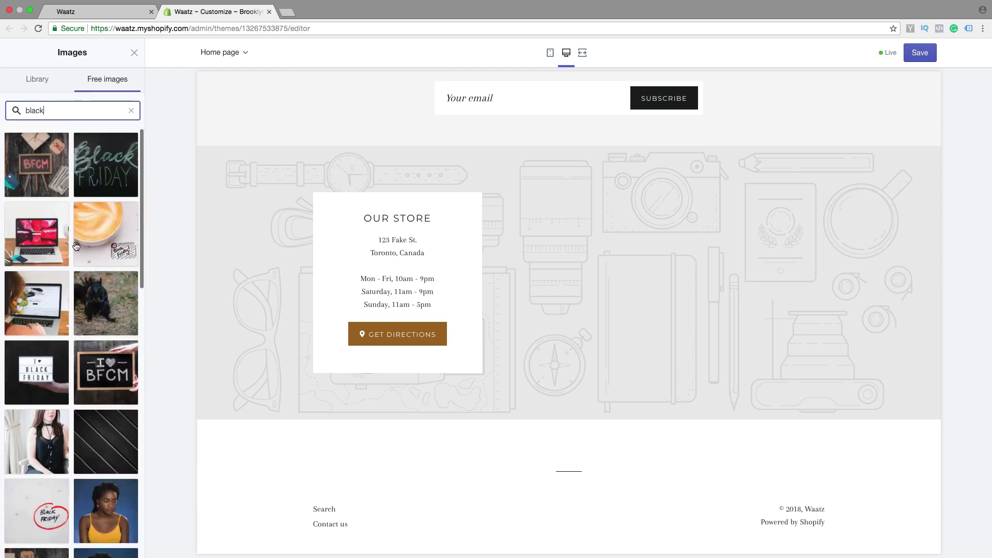
pyautogui.click(123, 452)
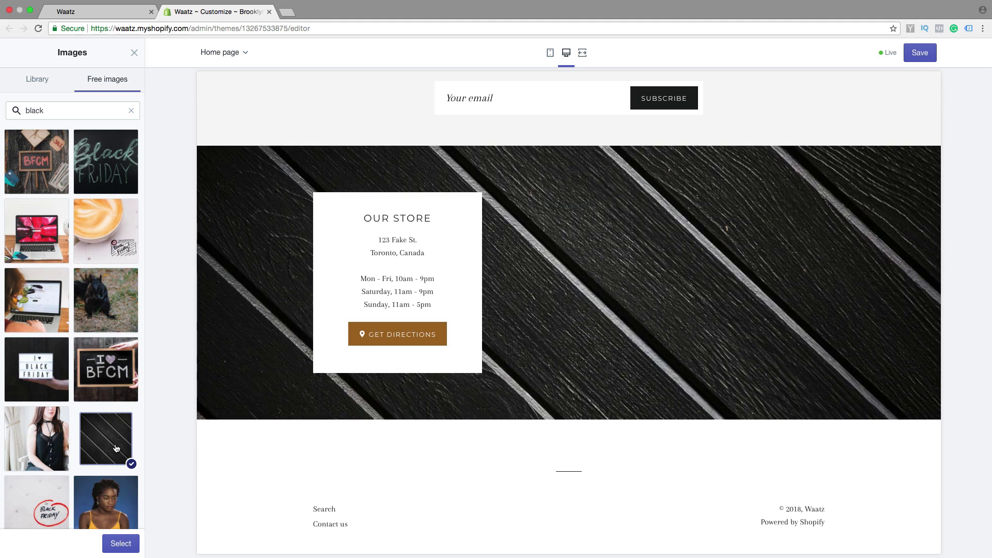
pyautogui.click(124, 543)
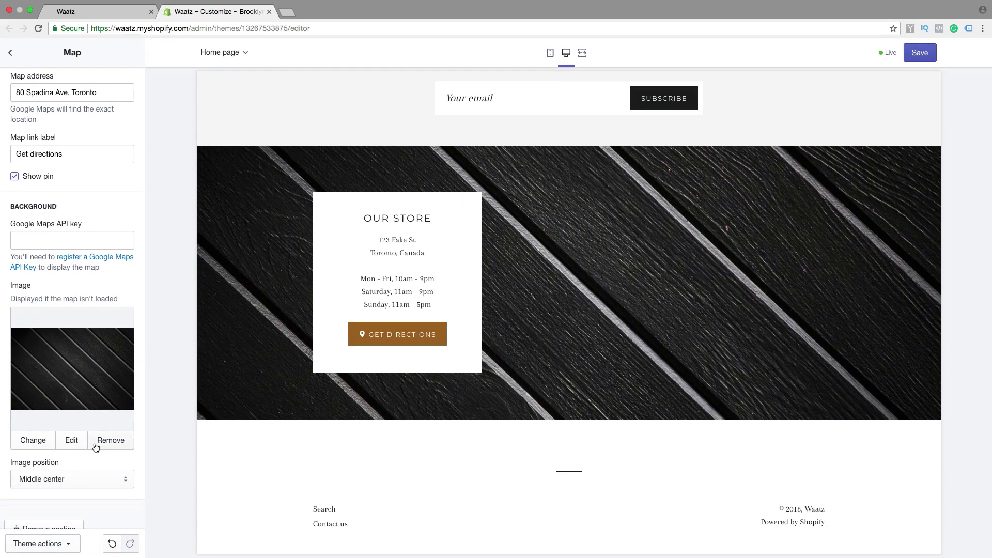
# Step: Examine the available image position options for the Map section's background image
pyautogui.scroll(-1, 90, 444)
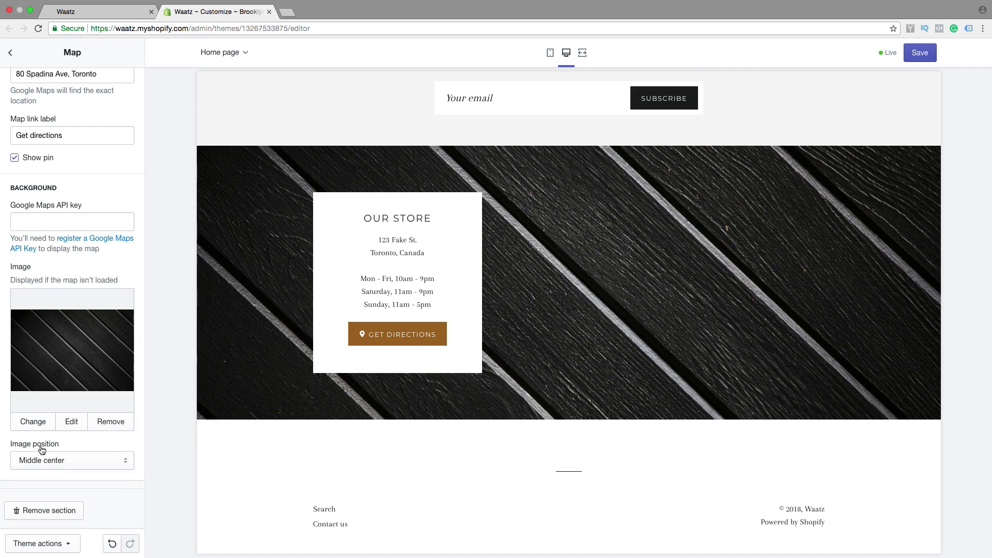
pyautogui.click(52, 460)
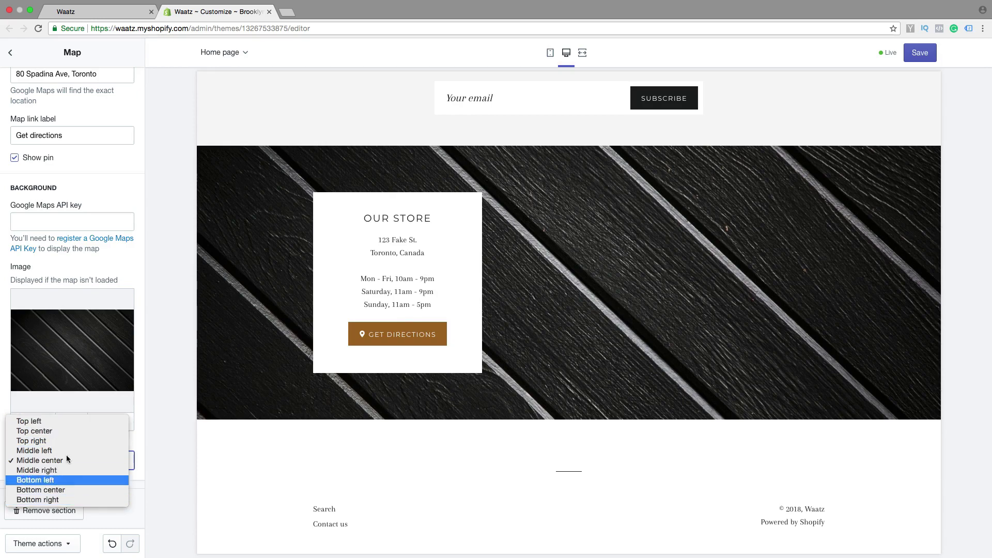
pyautogui.click(147, 439)
# Step: Save the Map section changes and return to the theme's list of sections
pyautogui.scroll(5, 104, 480)
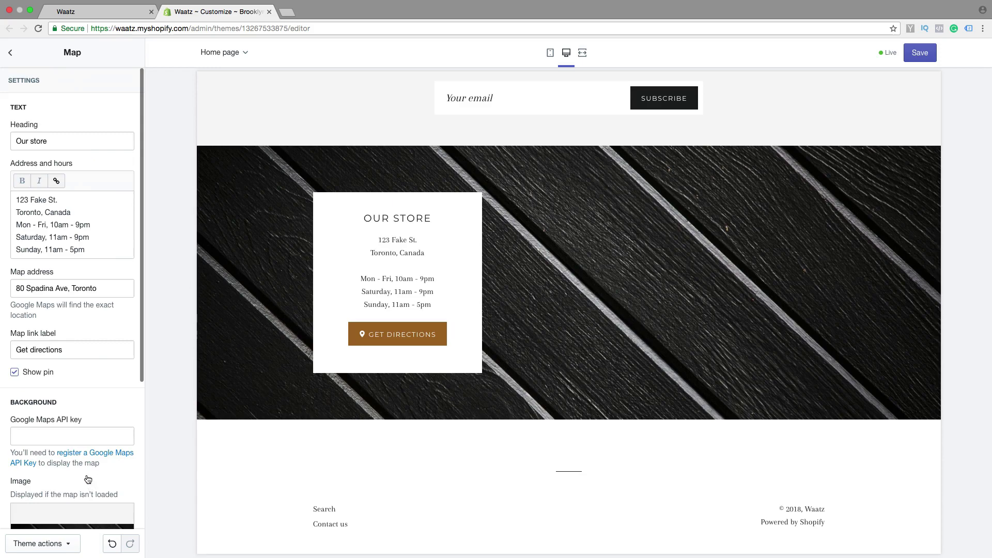
pyautogui.click(921, 55)
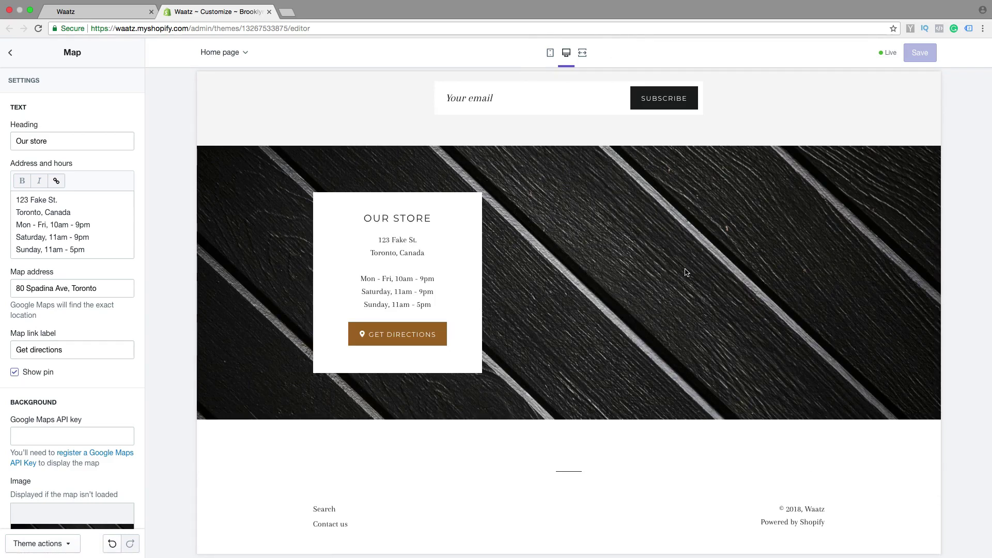
pyautogui.click(11, 55)
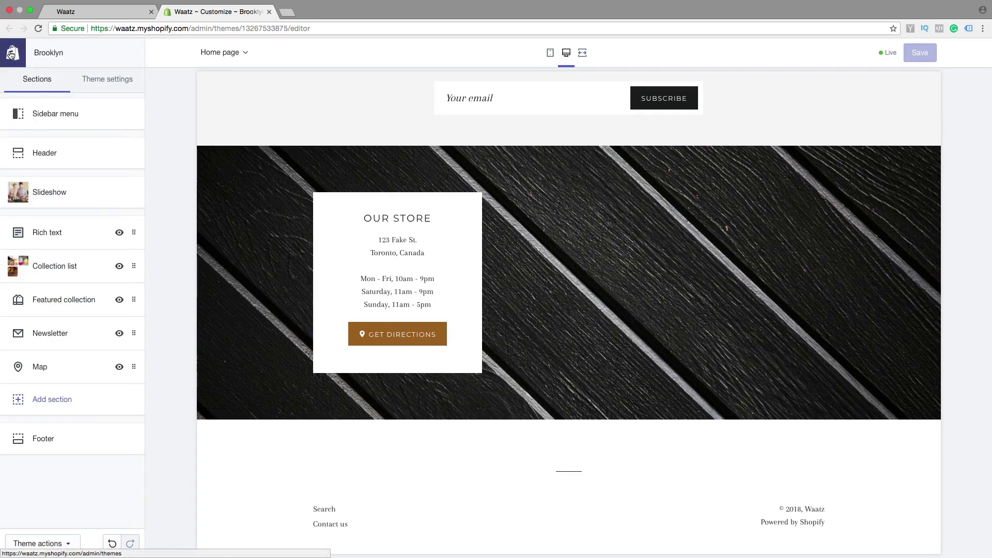
# Step: Add a Video section to the home page
pyautogui.click(43, 402)
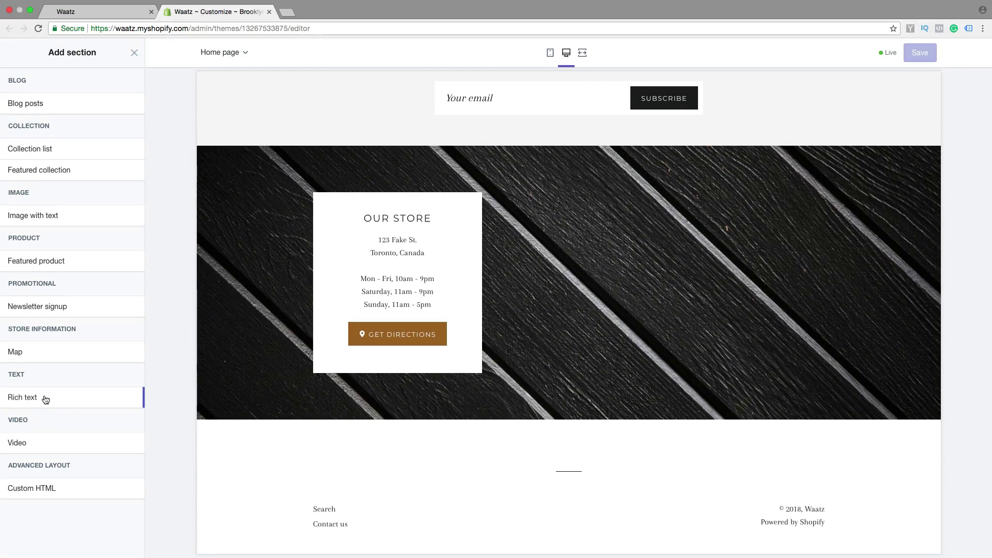
pyautogui.moveTo(28, 446)
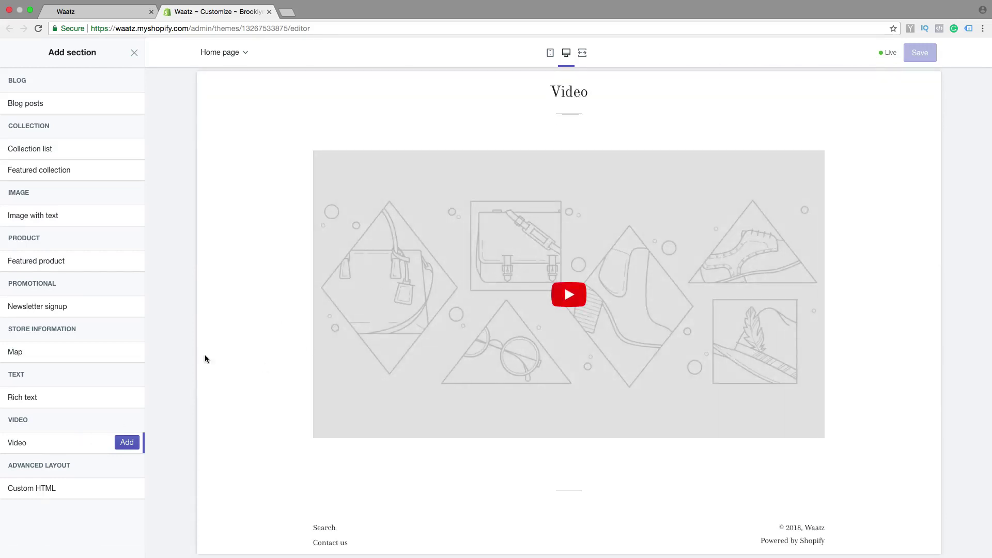
pyautogui.click(127, 442)
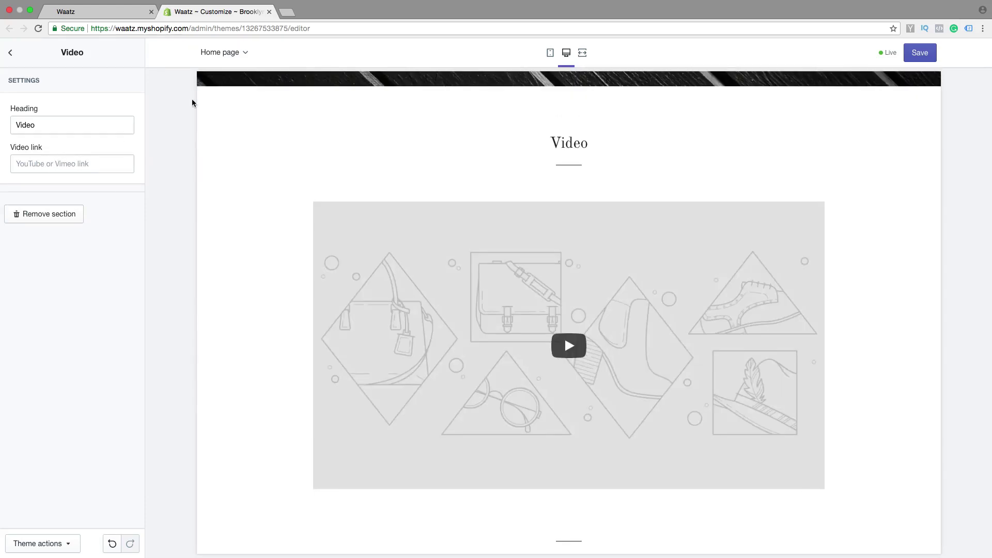
# Step: Open youtube.com in a new browser tab and search for "recipeis"
pyautogui.click(294, 14)
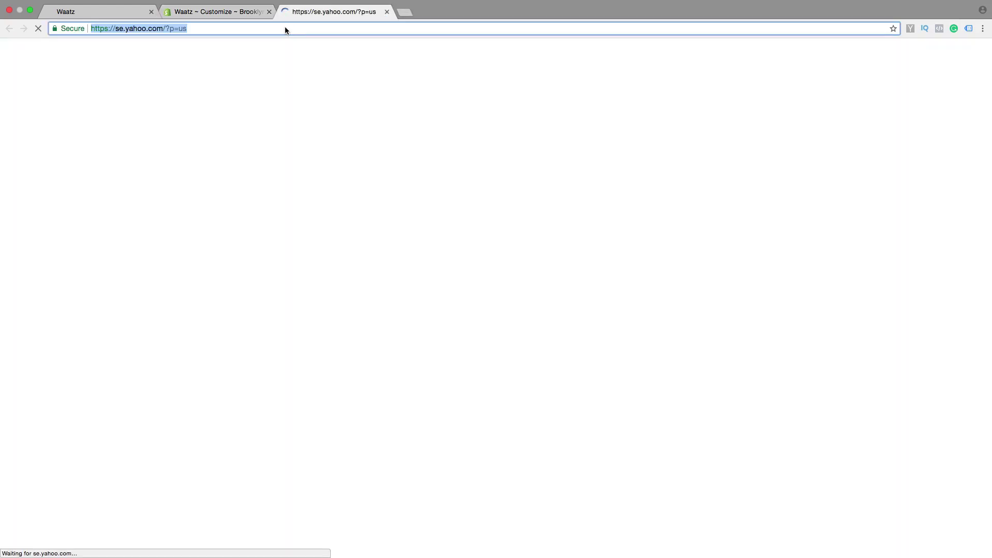
pyautogui.write('youtube.com')
pyautogui.press('Return')
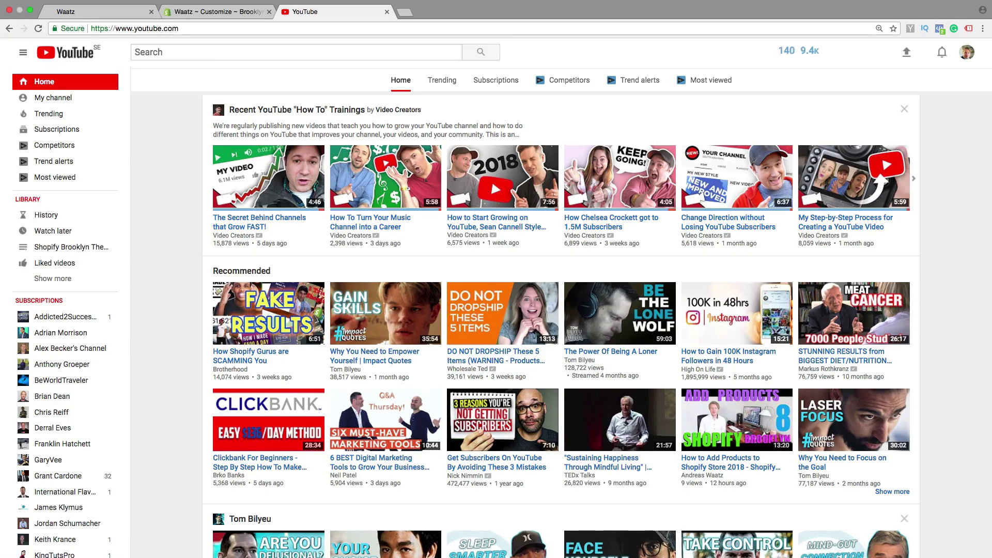
pyautogui.write('recipeis')
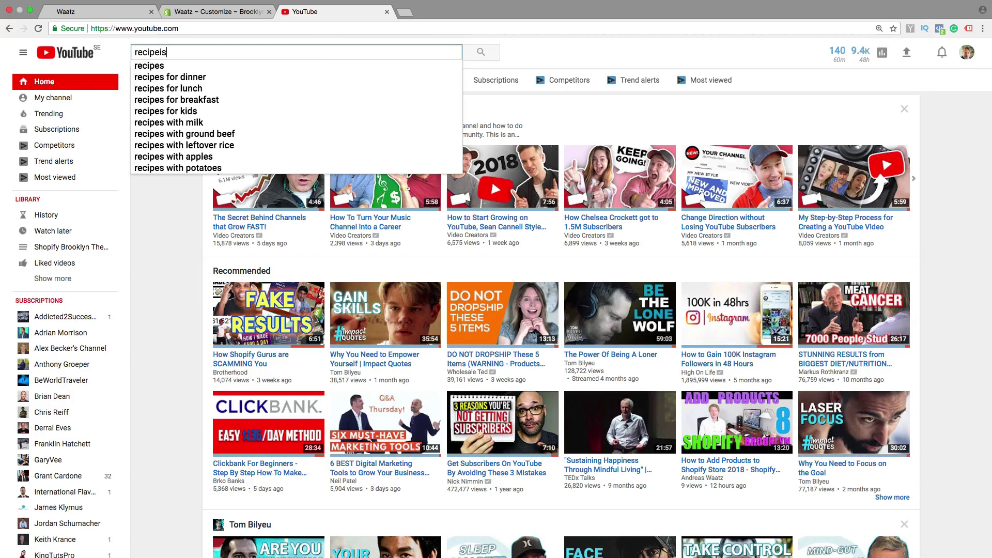
pyautogui.press('Return')
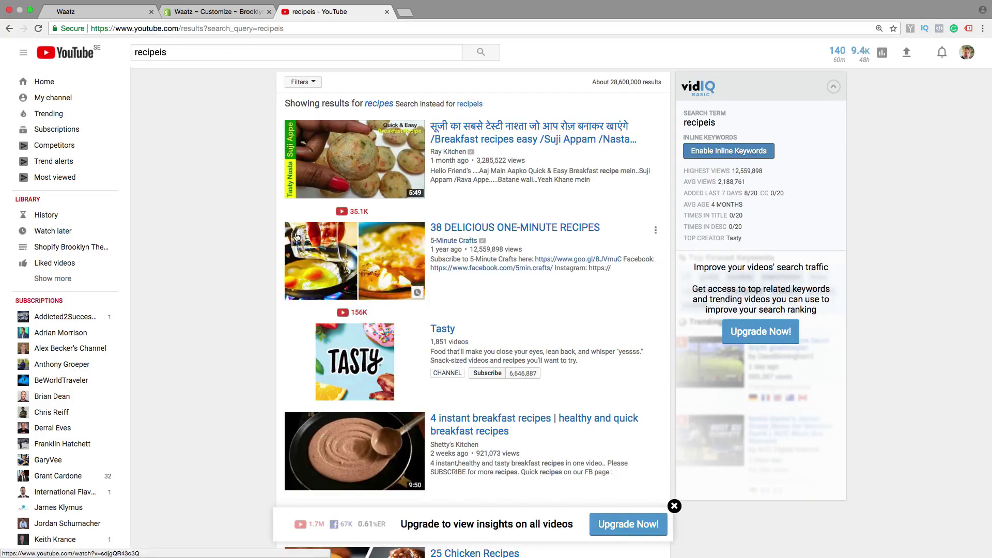
# Step: Open the "25 Chicken Recipes" video from the search results and copy its share link
pyautogui.scroll(-5, 271, 237)
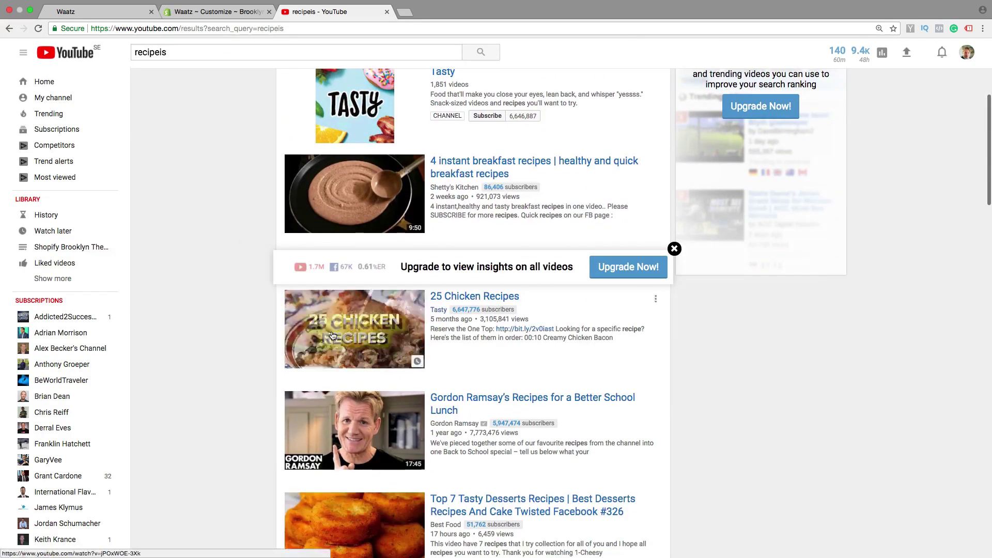
pyautogui.click(465, 299)
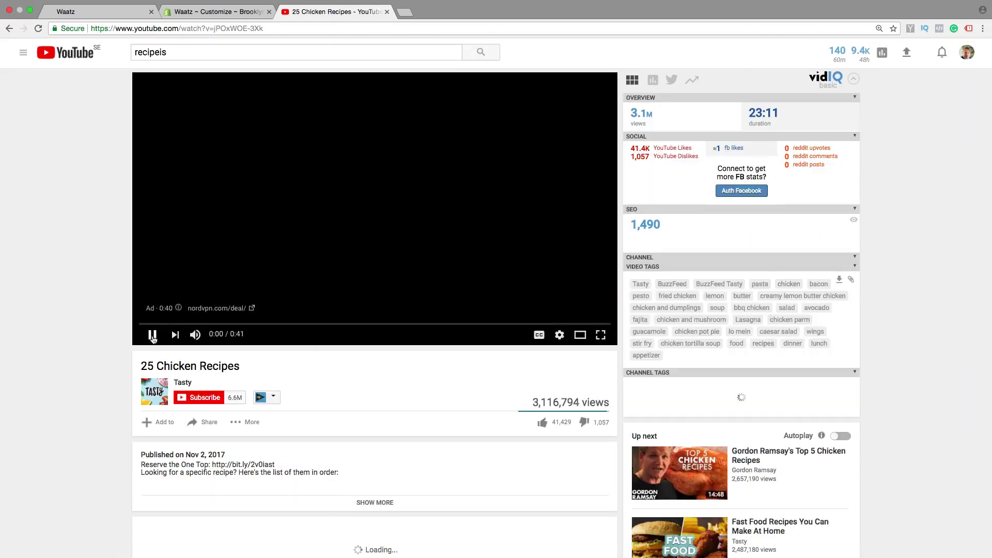
pyautogui.scroll(-2, 202, 335)
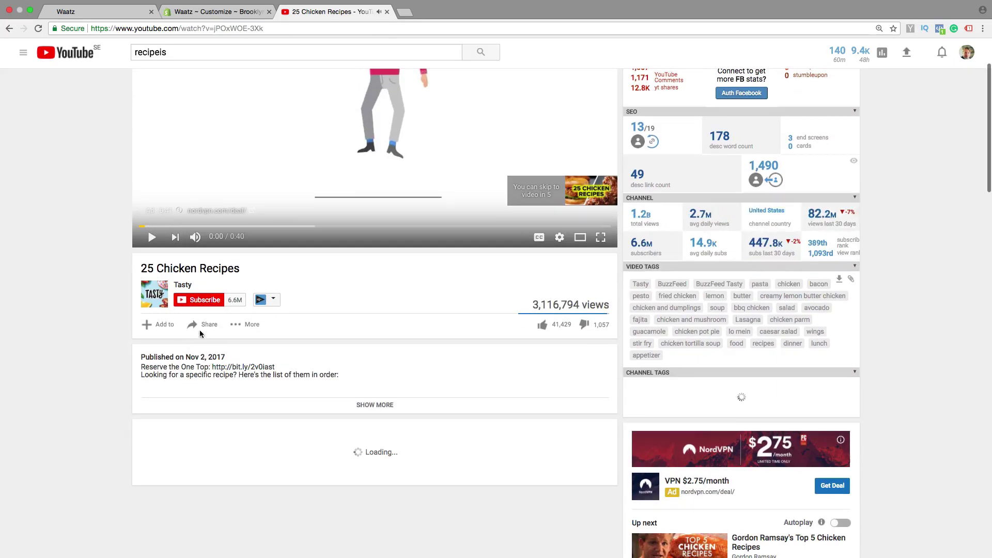
pyautogui.click(205, 324)
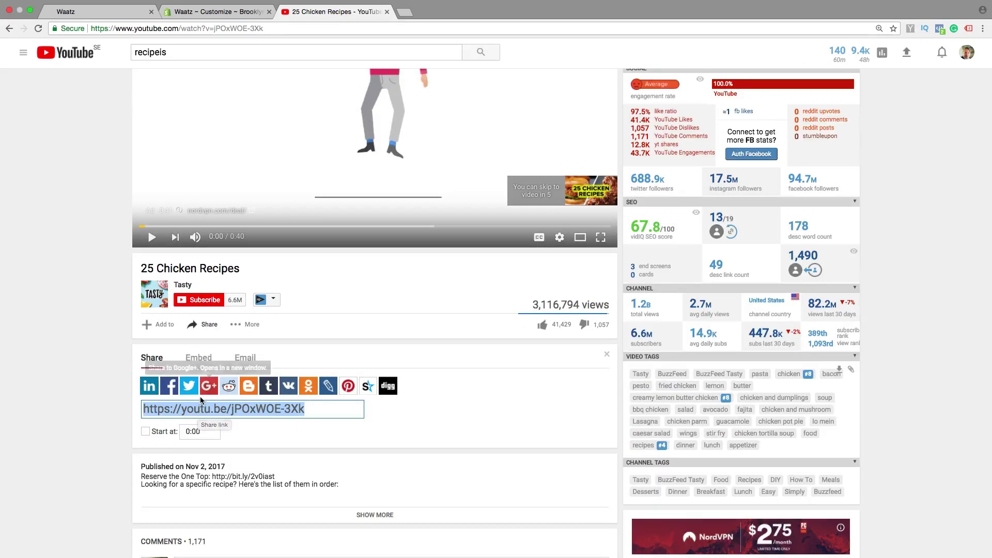
pyautogui.rightClick(201, 409)
pyautogui.click(220, 434)
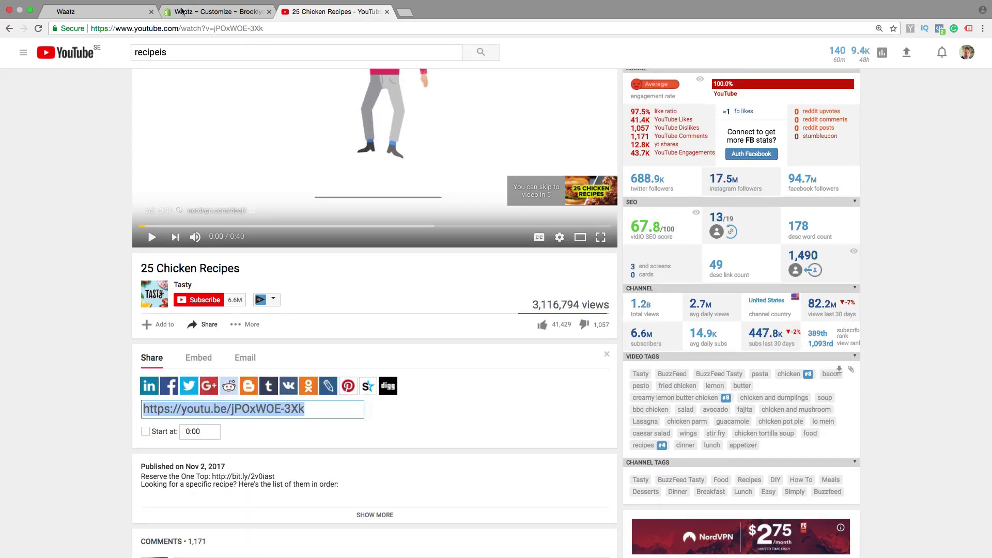
# Step: Switch back to the Shopify theme editor and paste the copied YouTube URL as the Video section's video link
pyautogui.click(186, 12)
pyautogui.click(37, 163)
pyautogui.rightClick(37, 163)
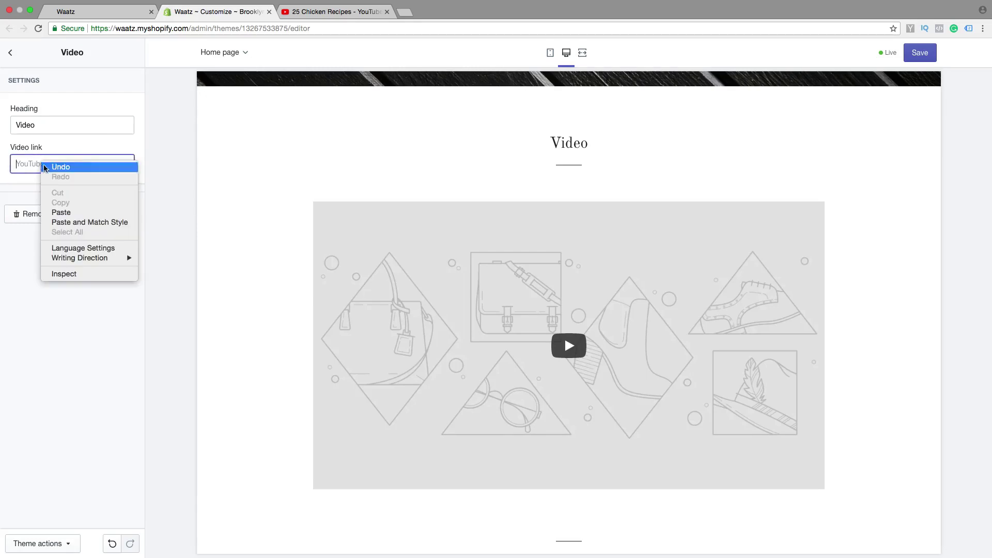
pyautogui.click(55, 212)
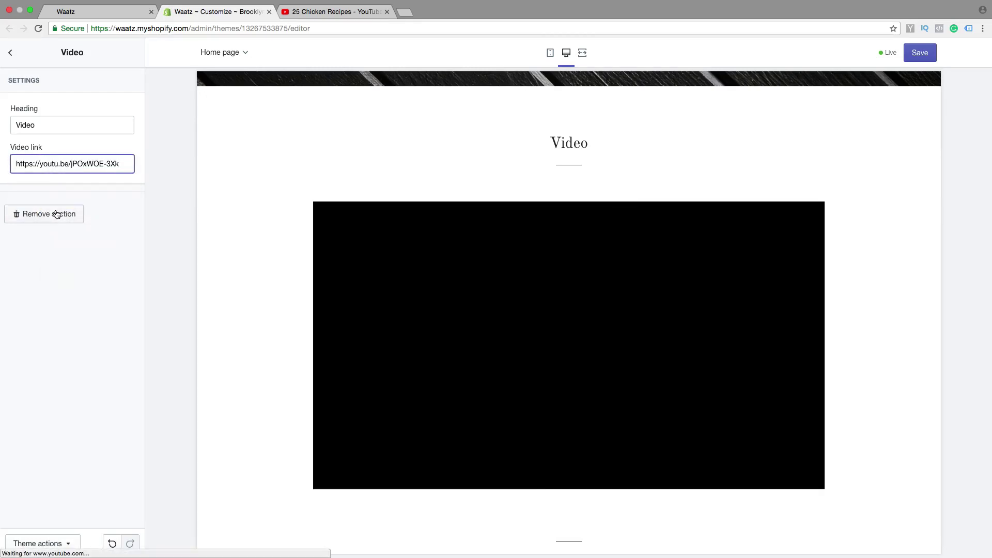
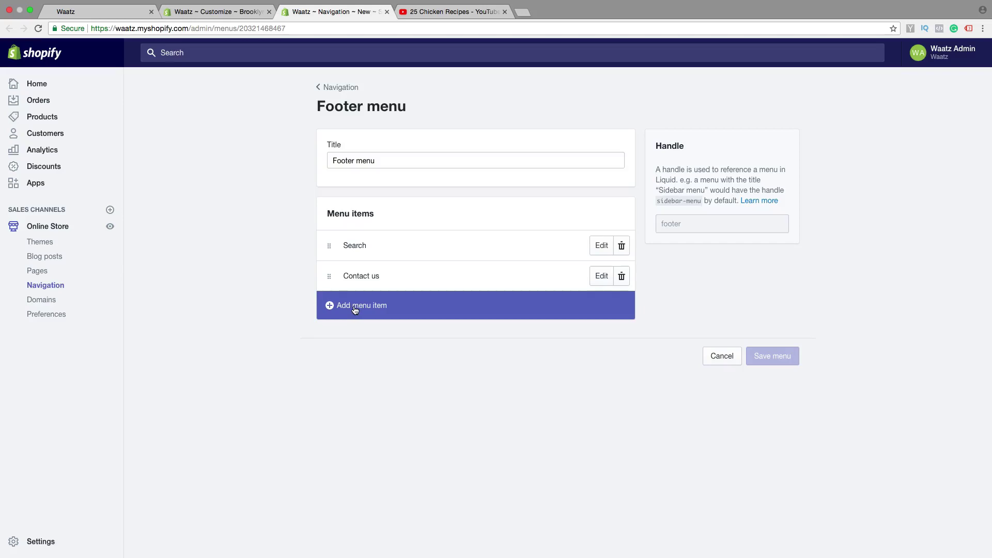
# Step: Add a Bakeware item to the footer menu, linked to the Bakeware collection and filtered by the tag "Bakeware"
pyautogui.click(355, 309)
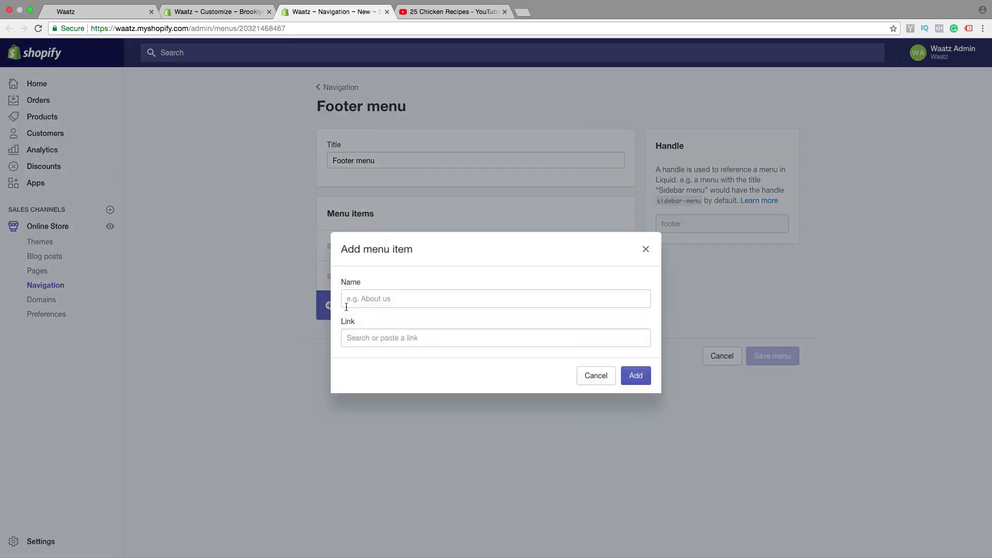
pyautogui.click(371, 338)
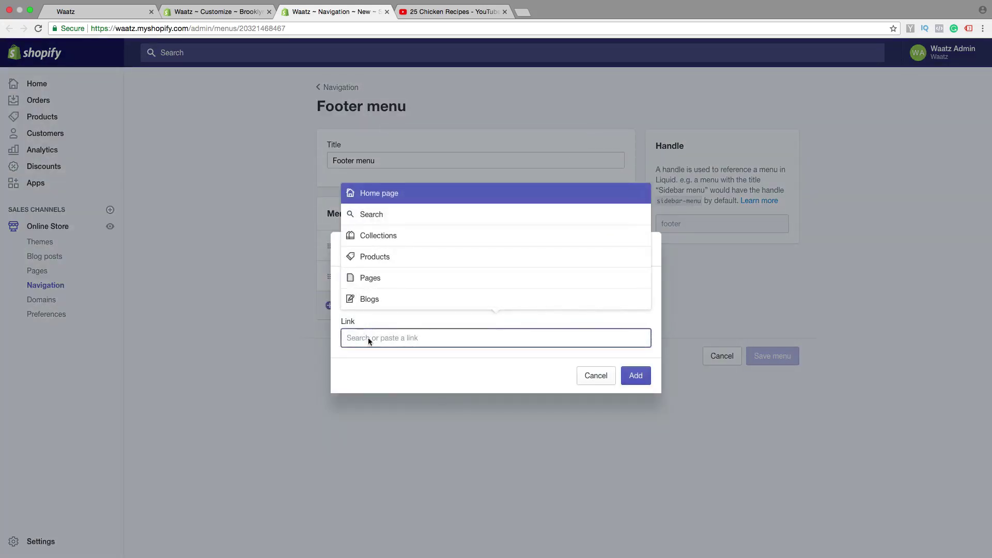
pyautogui.click(379, 237)
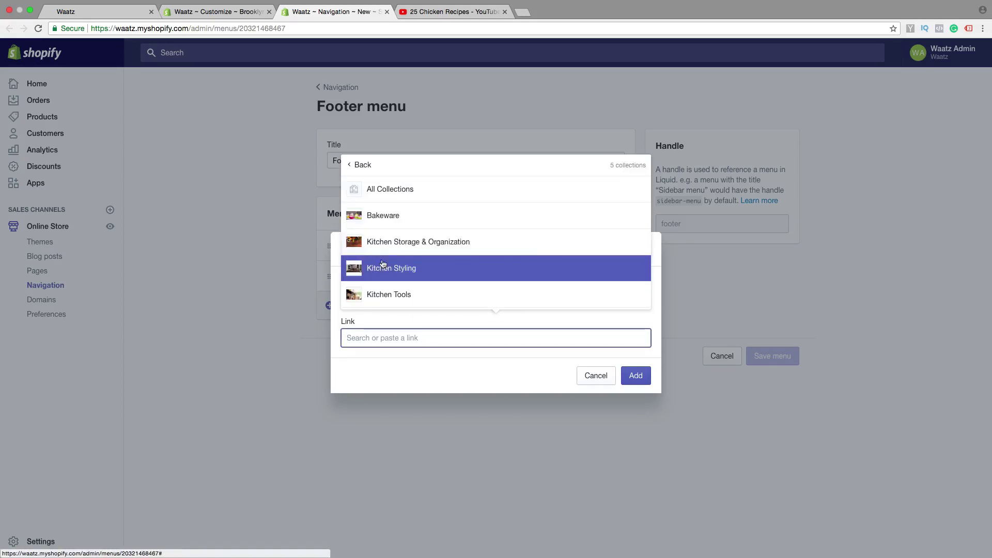
pyautogui.click(387, 217)
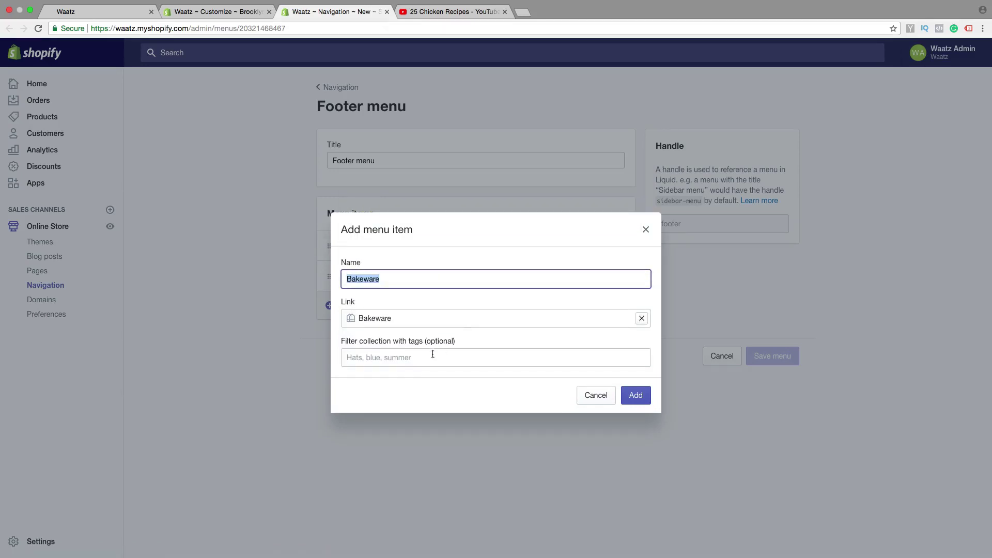
pyautogui.click(369, 357)
pyautogui.write('Bakeware')
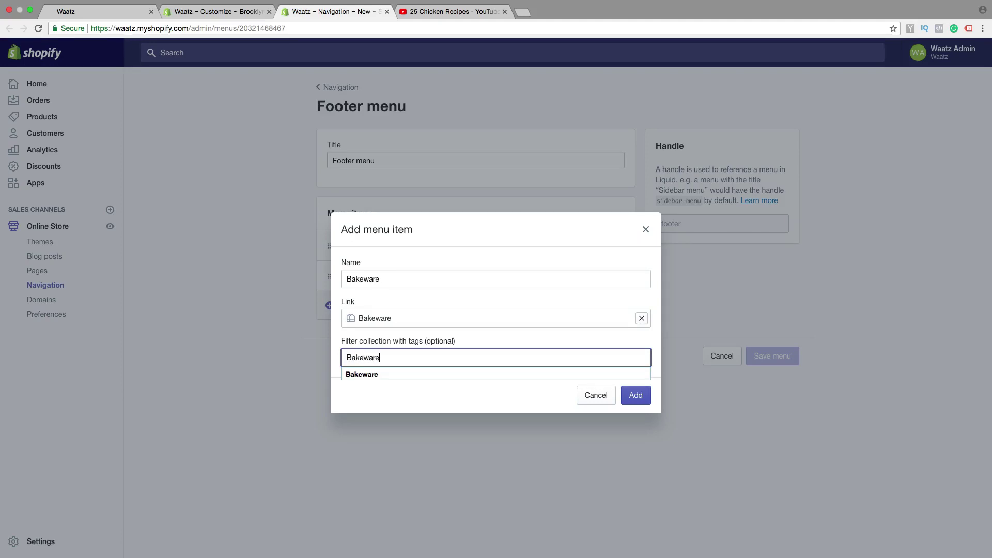
pyautogui.click(373, 375)
pyautogui.click(638, 394)
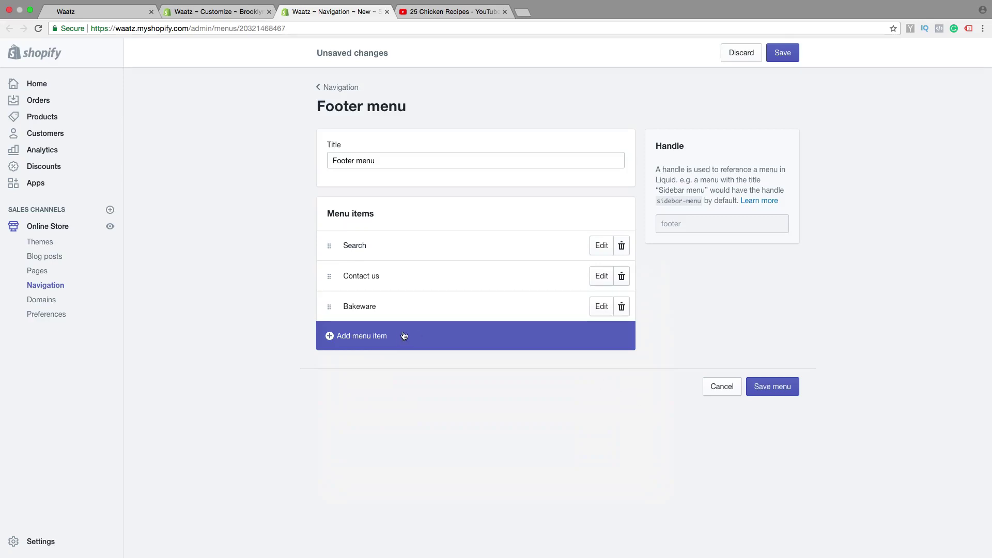
# Step: Add a Kitchen Tools item linked to the Kitchen Tools collection, and save the footer menu
pyautogui.click(363, 341)
pyautogui.click(401, 337)
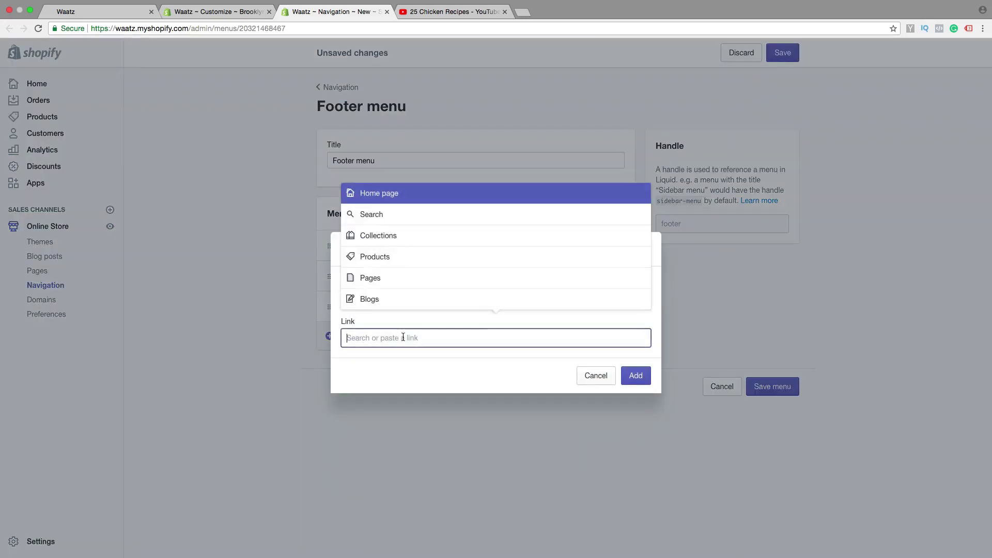
pyautogui.click(395, 238)
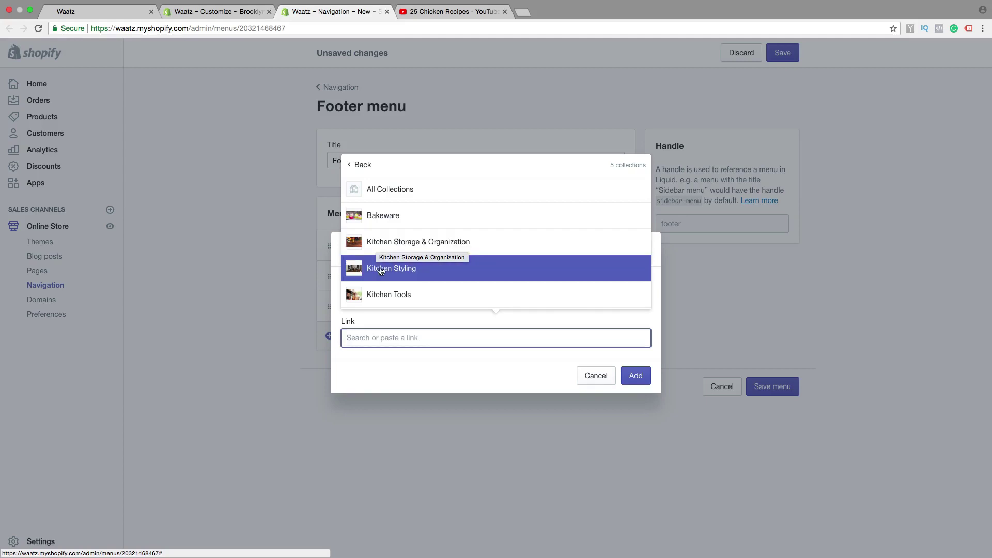
pyautogui.click(379, 294)
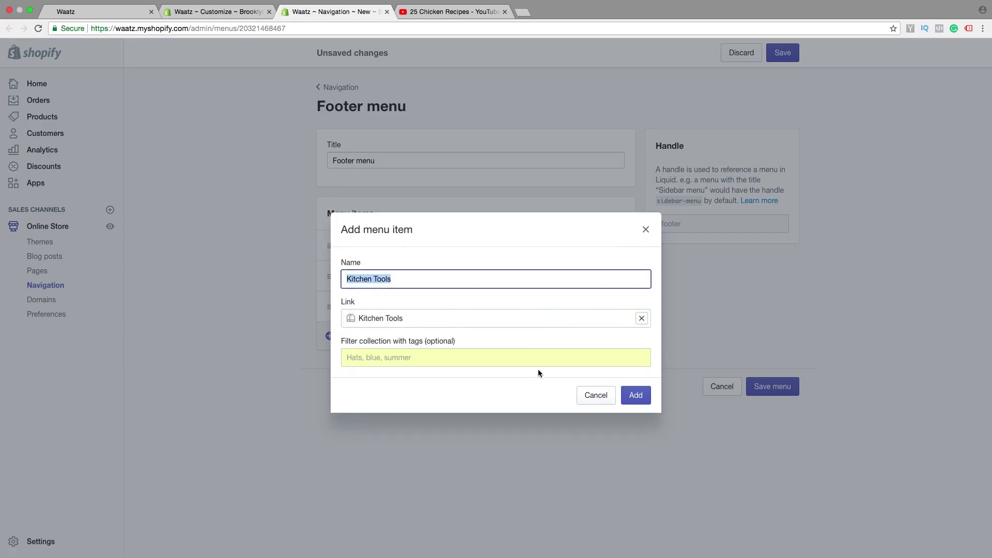
pyautogui.click(635, 395)
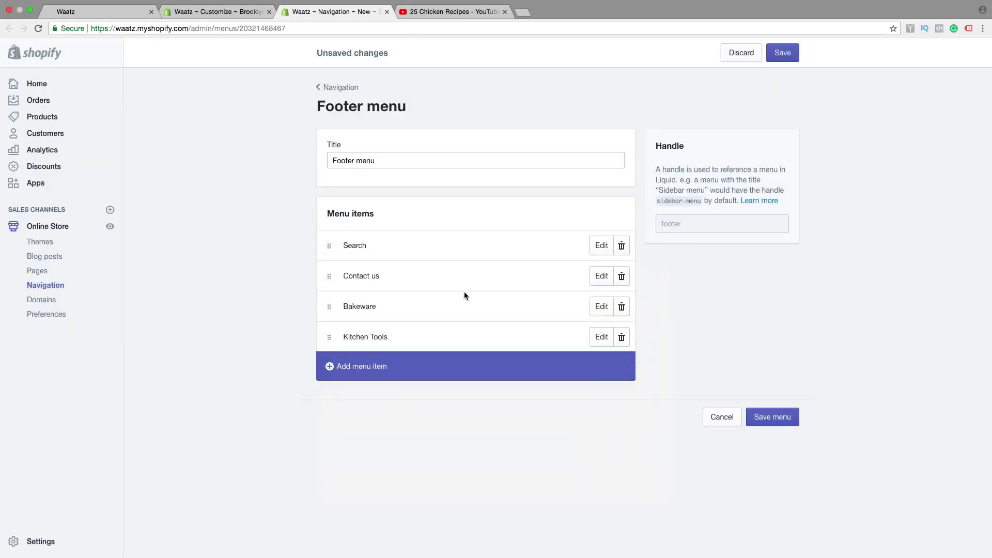
pyautogui.click(769, 418)
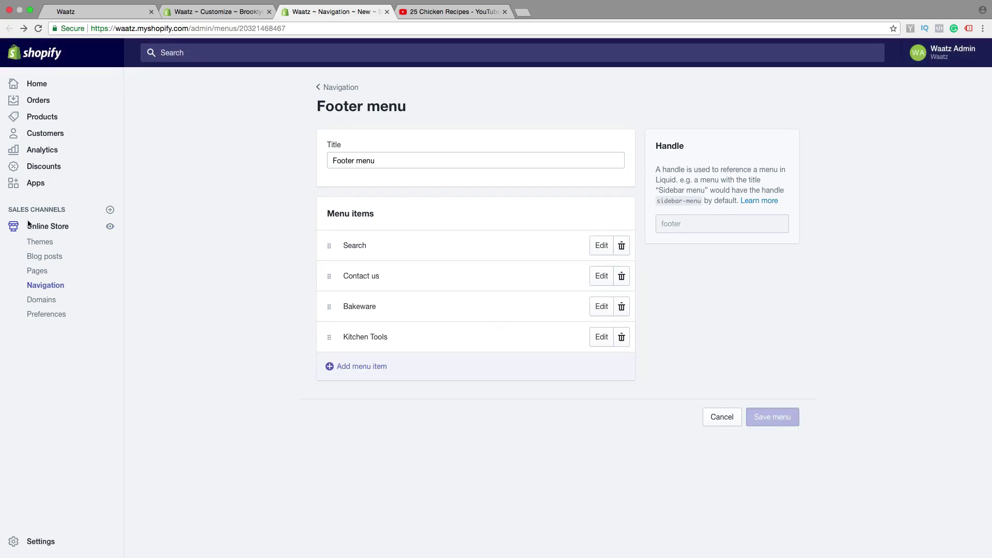
# Step: Reopen the Brooklyn theme for customization and check the footer menu links in the home page preview
pyautogui.click(34, 242)
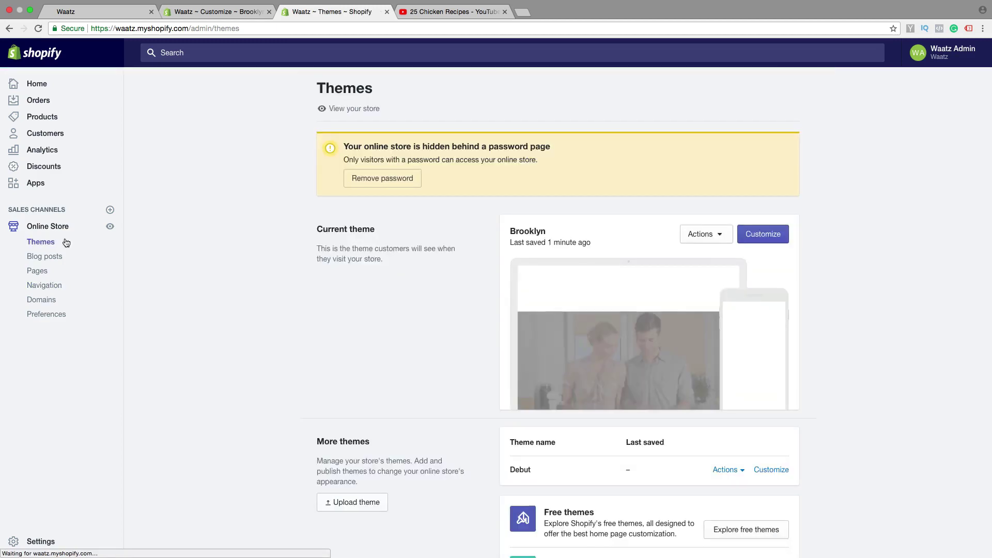
pyautogui.click(763, 235)
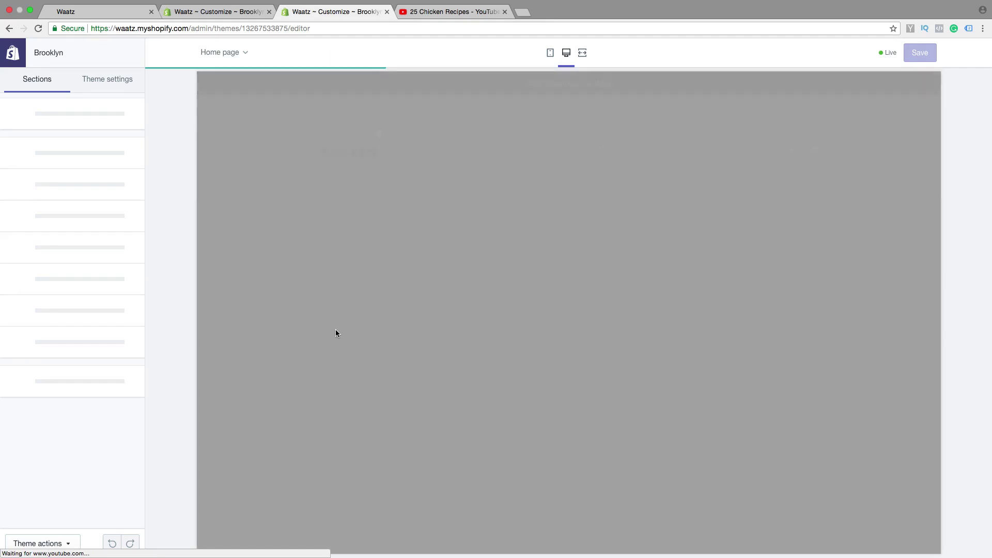
pyautogui.scroll(-20, 335, 333)
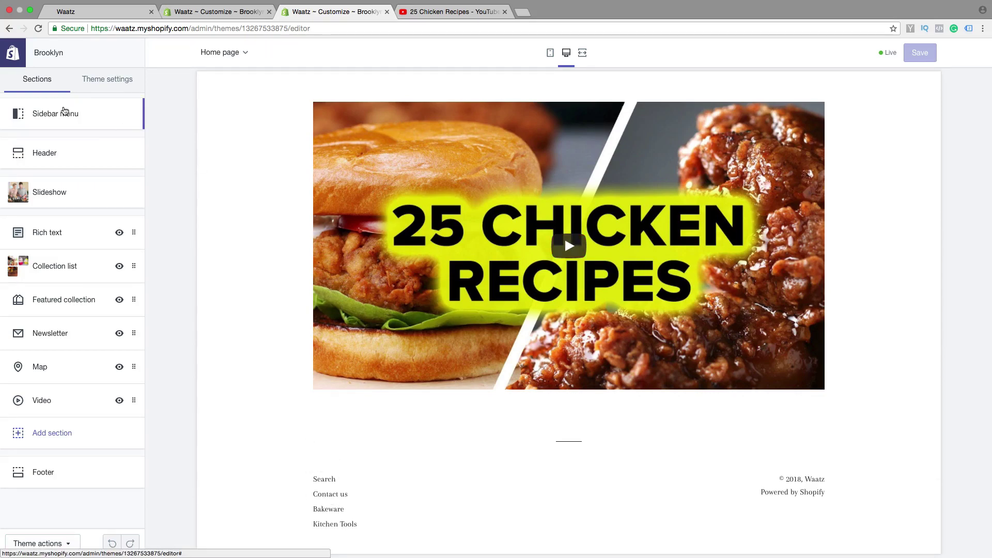
pyautogui.scroll(20, 217, 147)
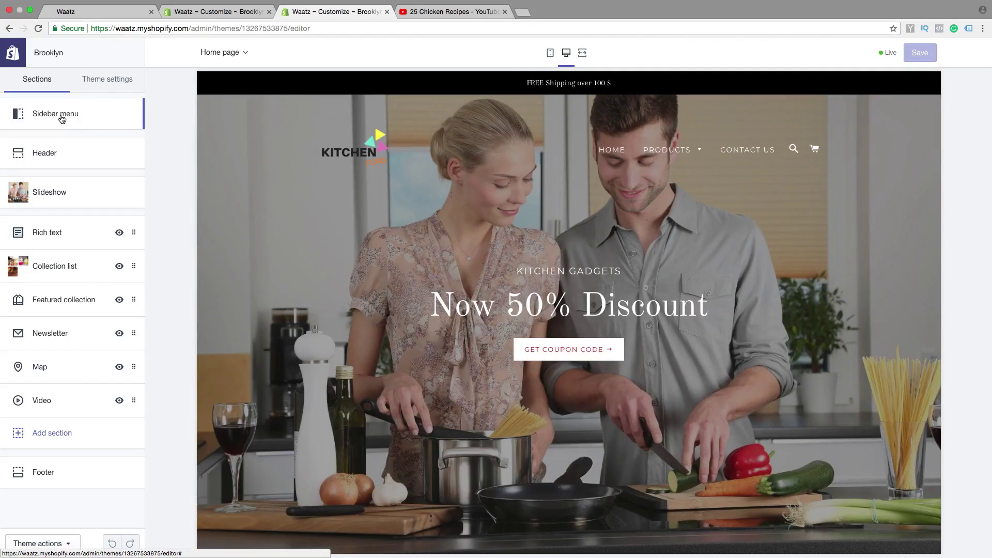
# Step: Remove the additional menu from the Sidebar menu section, enable its search, save, and return to the sections list
pyautogui.click(62, 119)
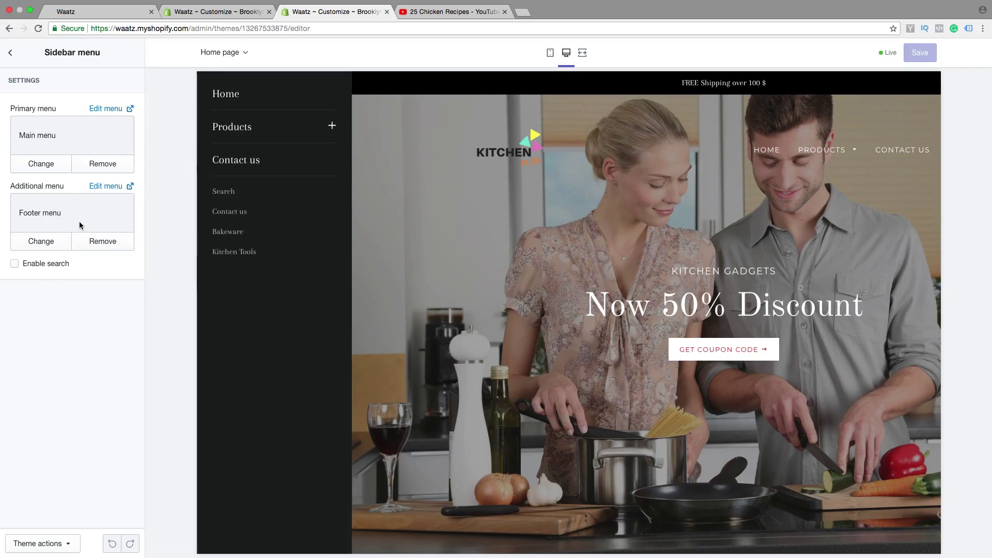
pyautogui.click(94, 243)
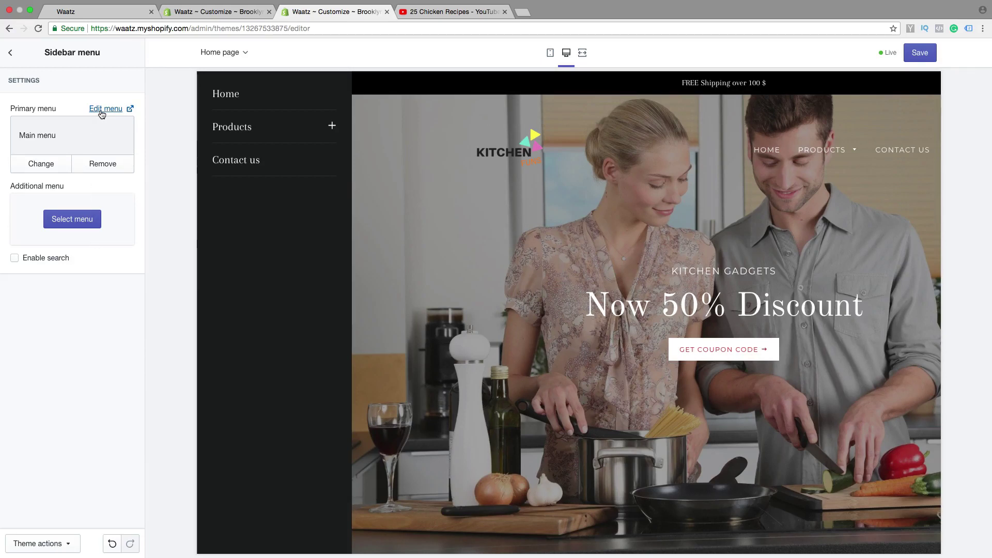
pyautogui.click(14, 261)
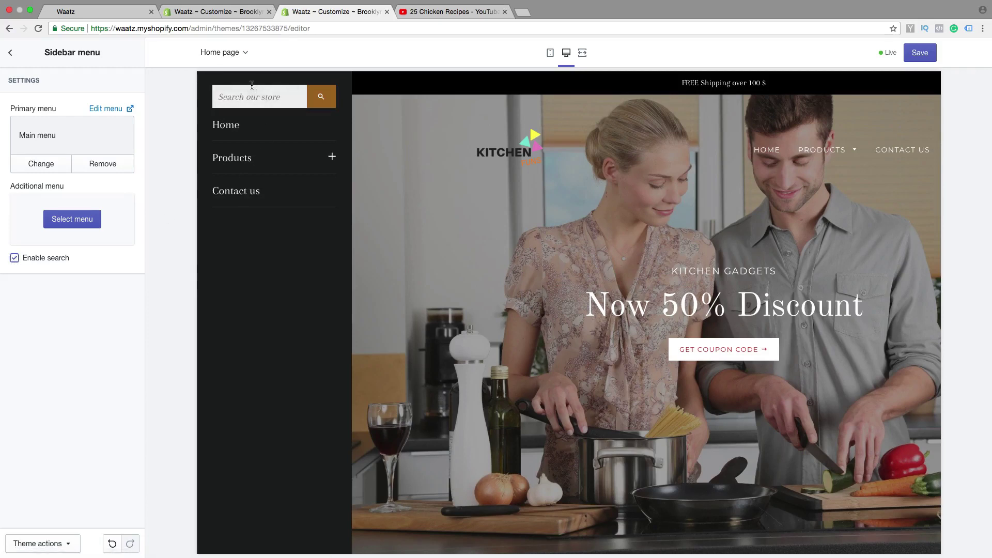
pyautogui.click(916, 54)
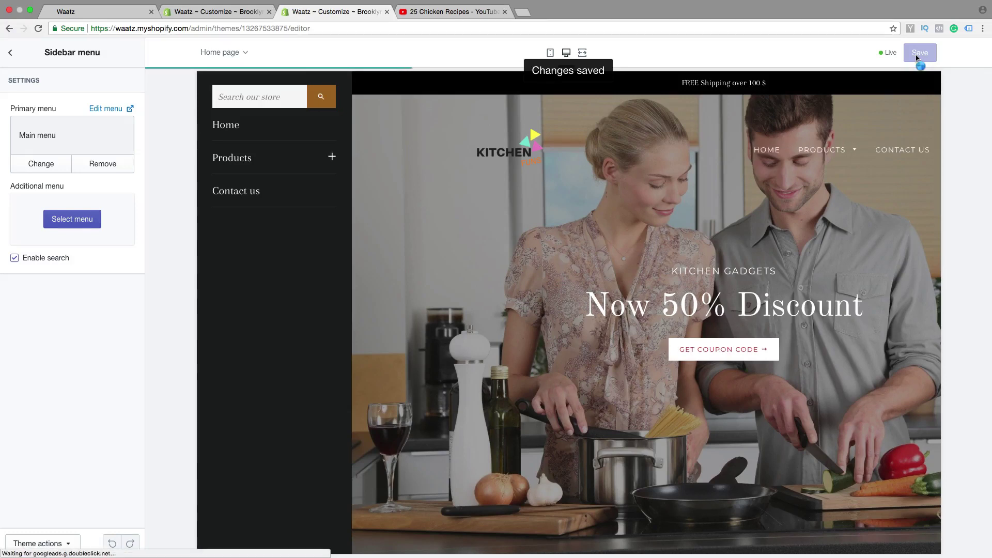
pyautogui.click(11, 55)
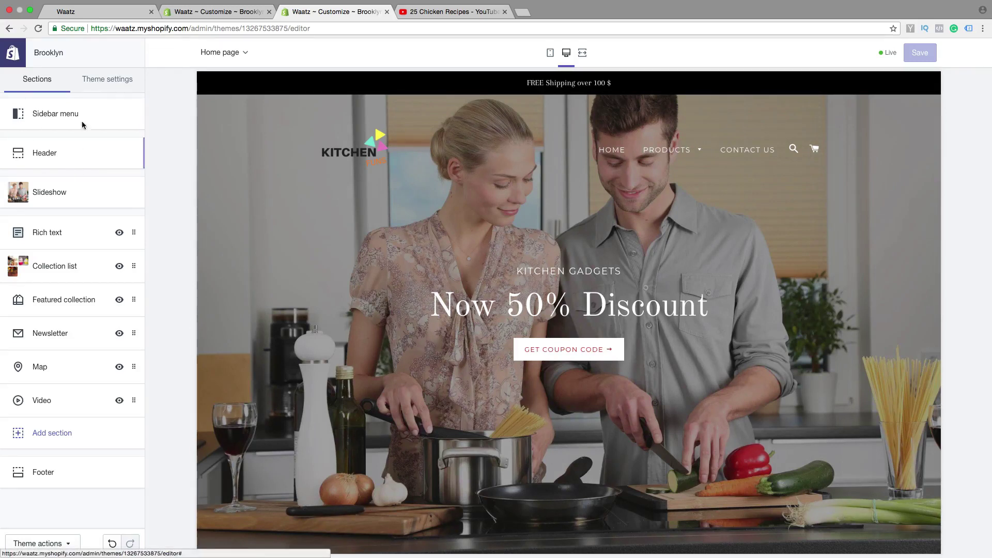
# Step: In the theme's color settings, change the general Buttons color to red (#bf2534)
pyautogui.click(102, 83)
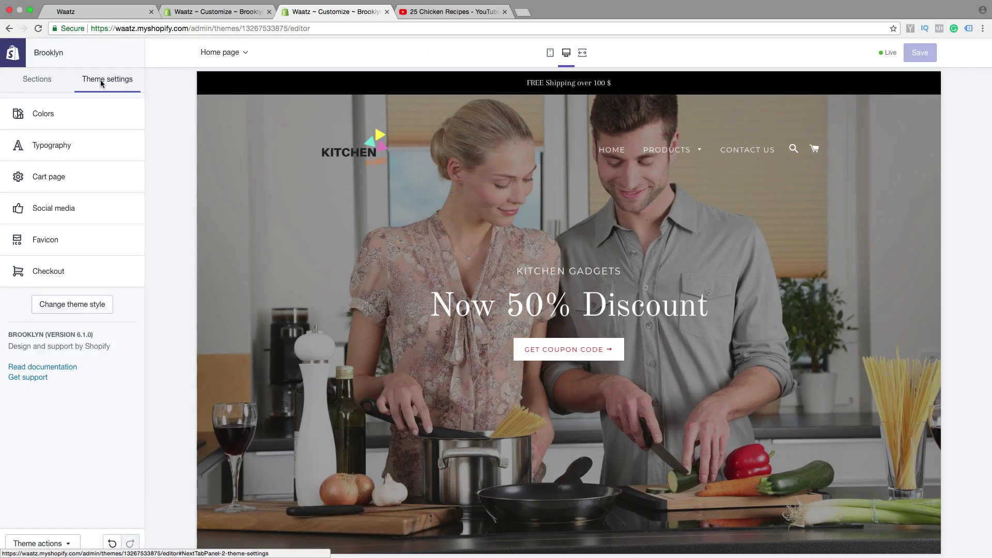
pyautogui.click(38, 114)
pyautogui.scroll(-15, 295, 204)
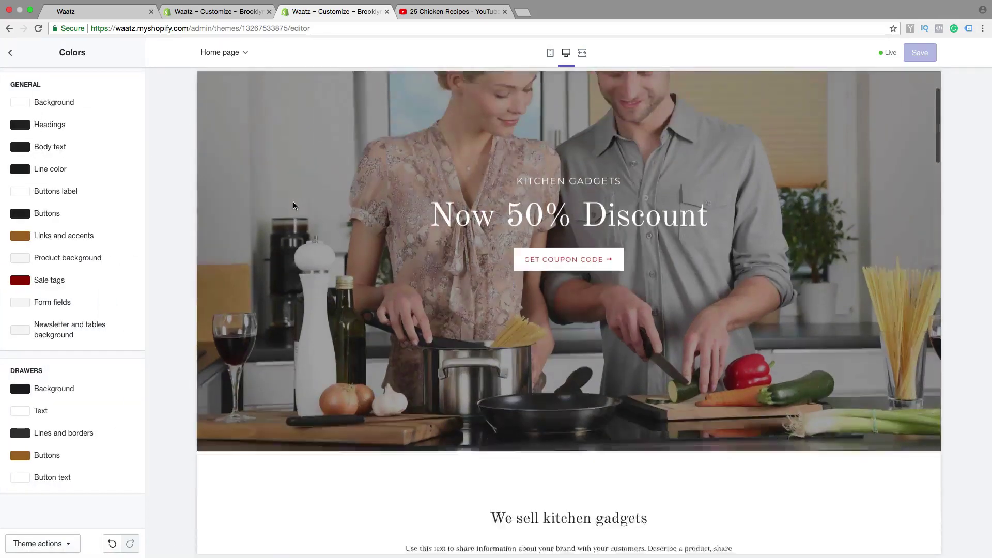
pyautogui.scroll(-10, 295, 205)
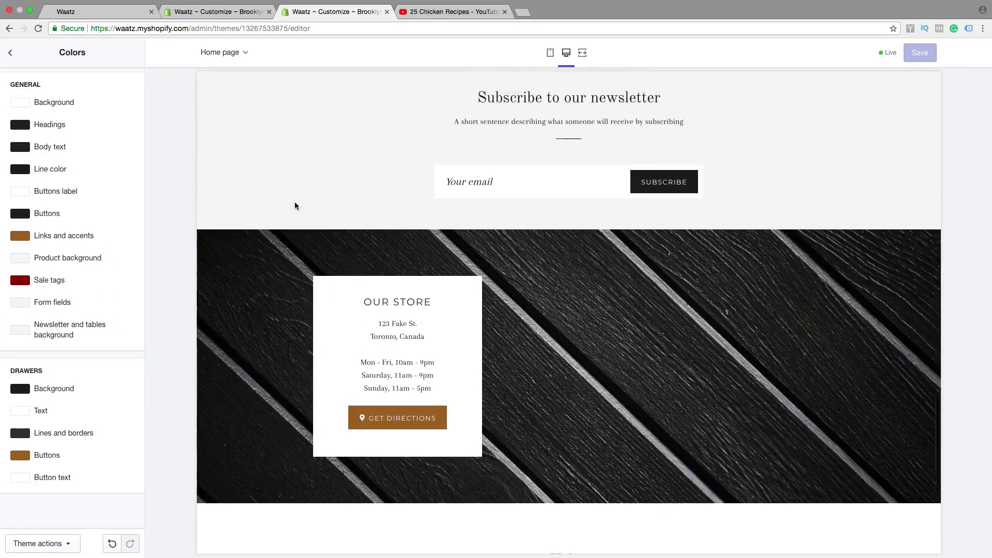
pyautogui.scroll(2, 294, 206)
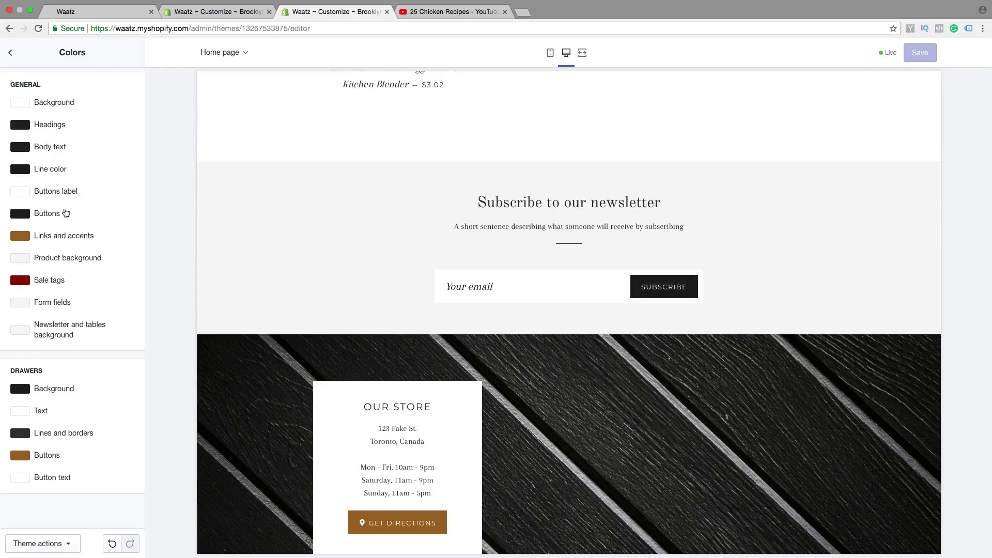
pyautogui.click(23, 216)
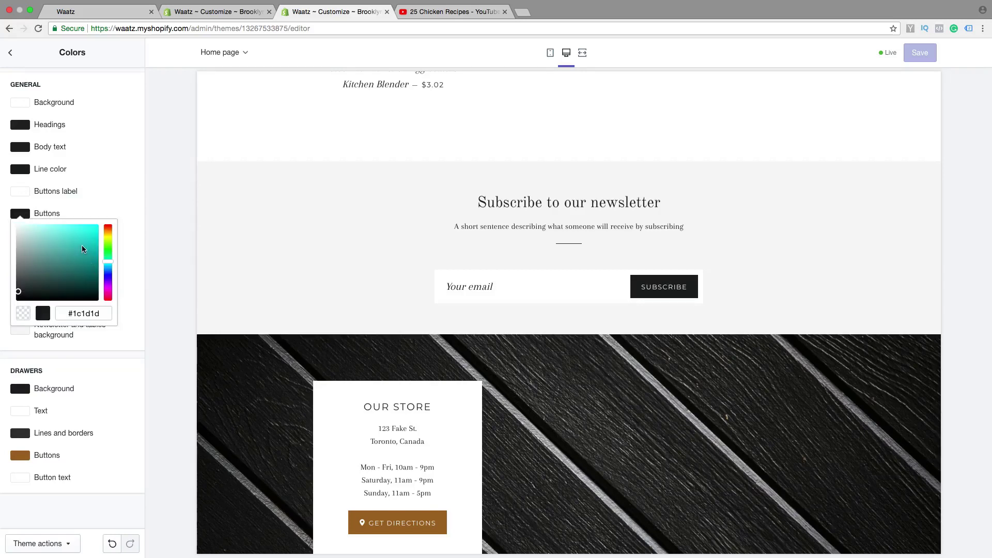
pyautogui.click(81, 242)
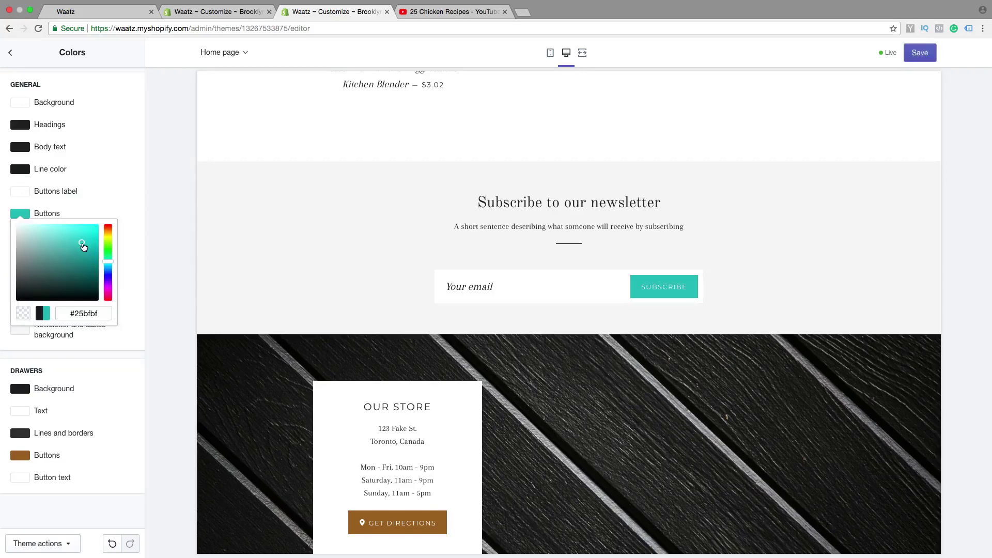
pyautogui.click(106, 298)
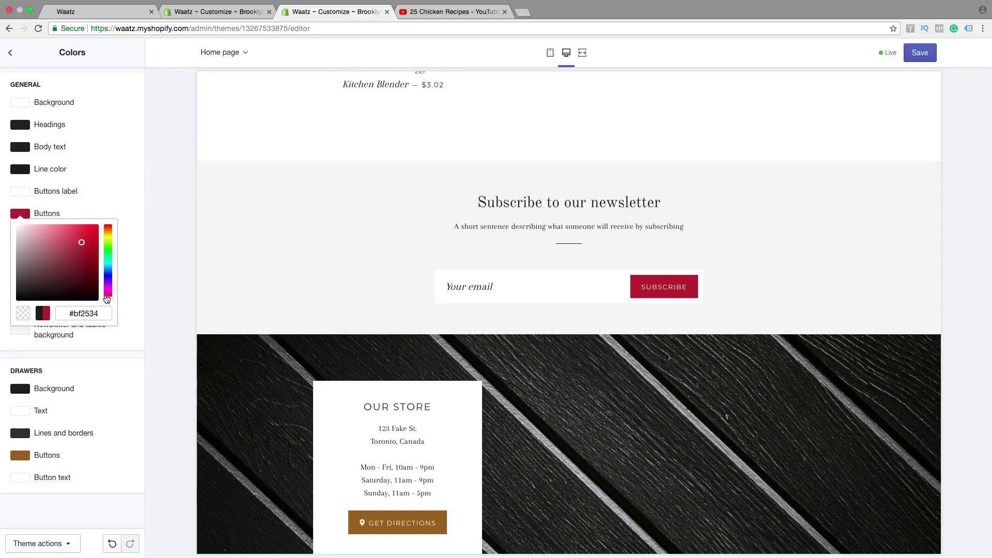
# Step: Brighten the general Buttons color to a more vivid red, check it in the home page preview, and save the theme
pyautogui.click(85, 235)
pyautogui.click(26, 218)
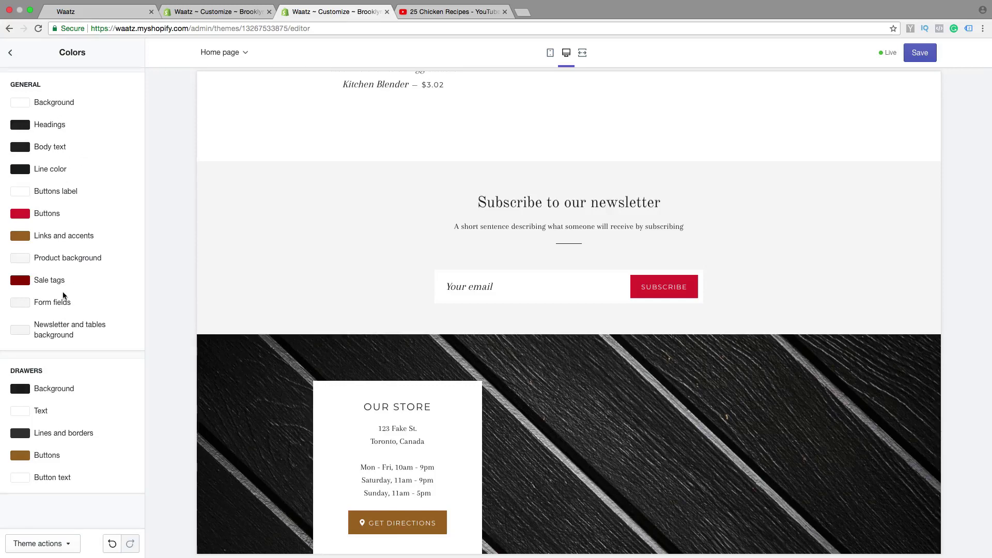
pyautogui.scroll(-8, 346, 383)
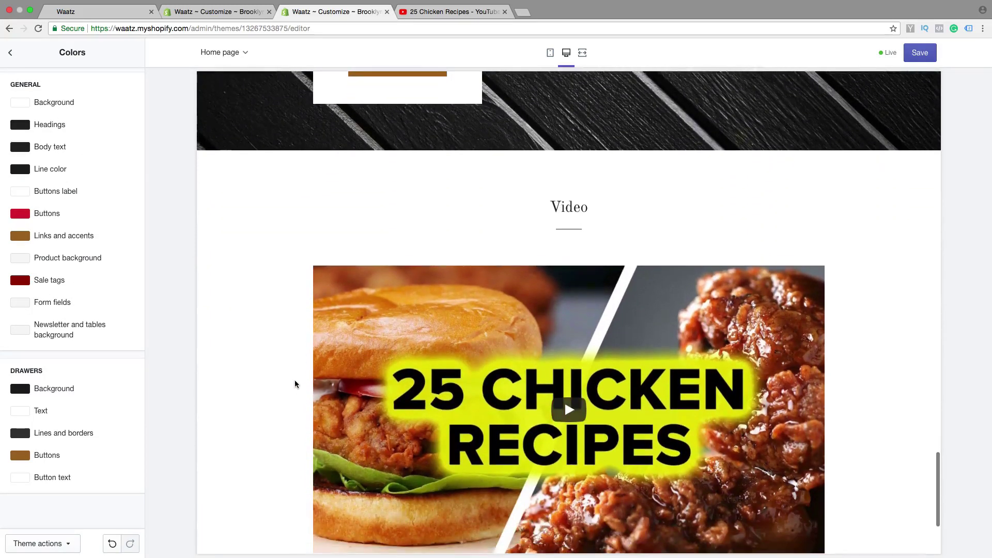
pyautogui.scroll(12, 295, 383)
pyautogui.scroll(1, 294, 383)
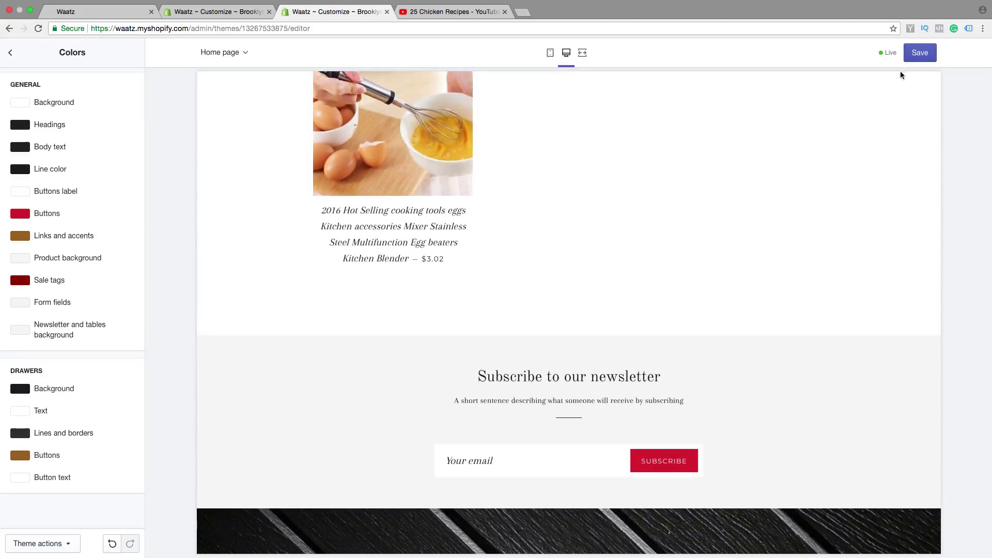
pyautogui.click(914, 56)
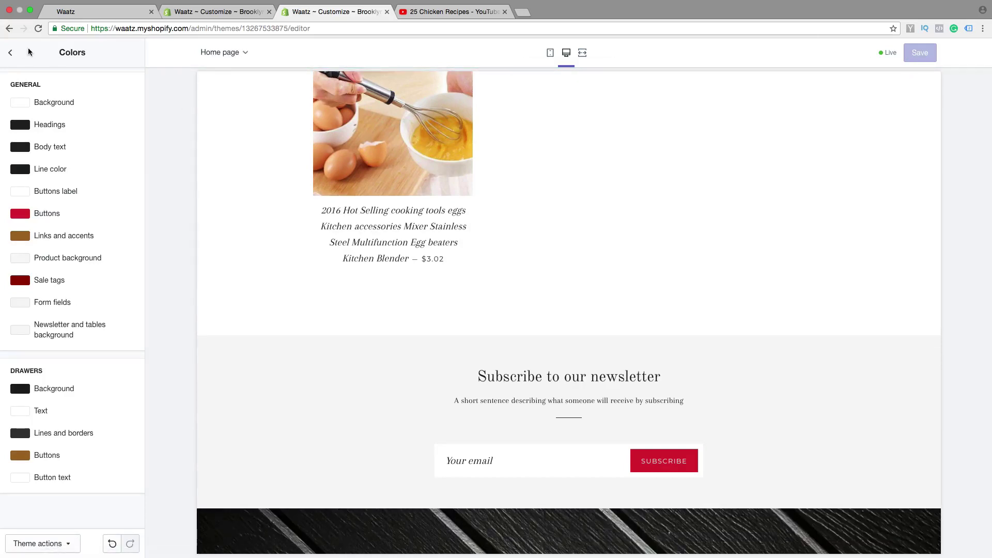
pyautogui.click(11, 52)
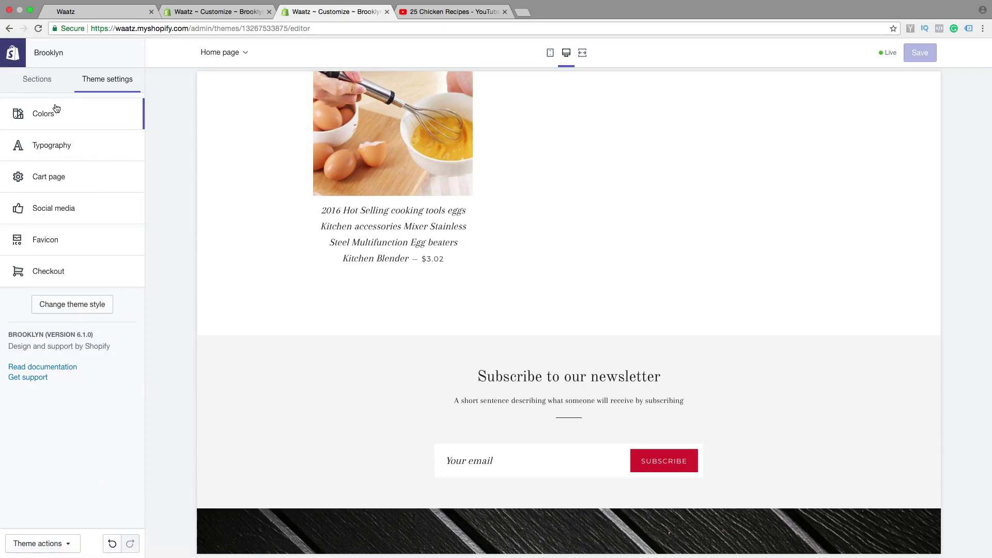
# Step: View the typography settings, then open the Cart page settings and preview the drawer cart by adding the Multi-function Onion Cutter to it
pyautogui.click(62, 147)
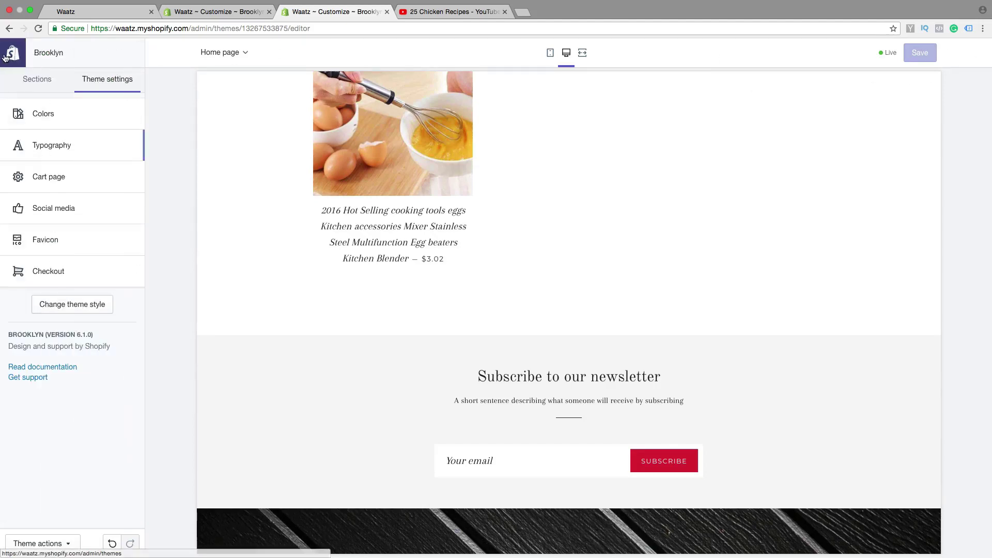
pyautogui.click(10, 54)
pyautogui.click(48, 173)
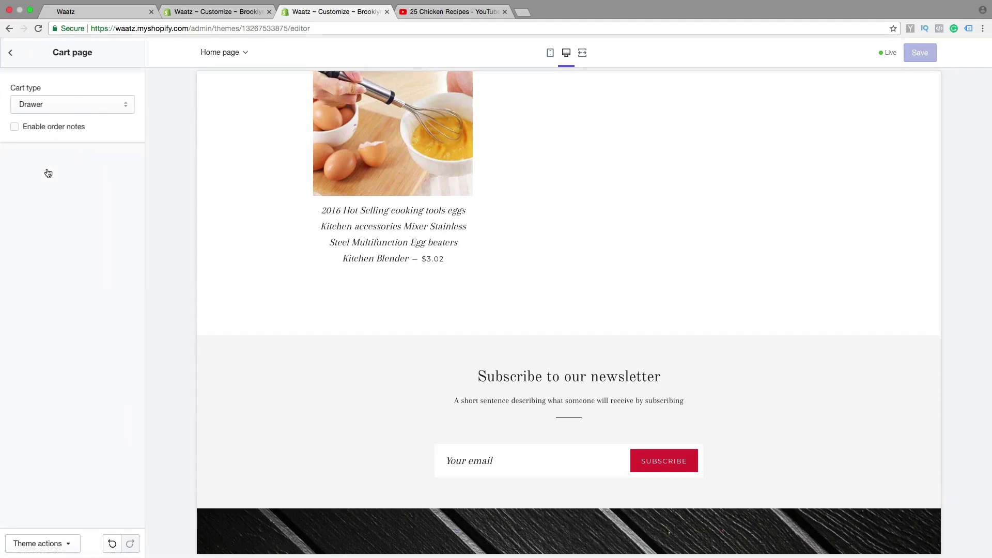
pyautogui.scroll(10, 268, 231)
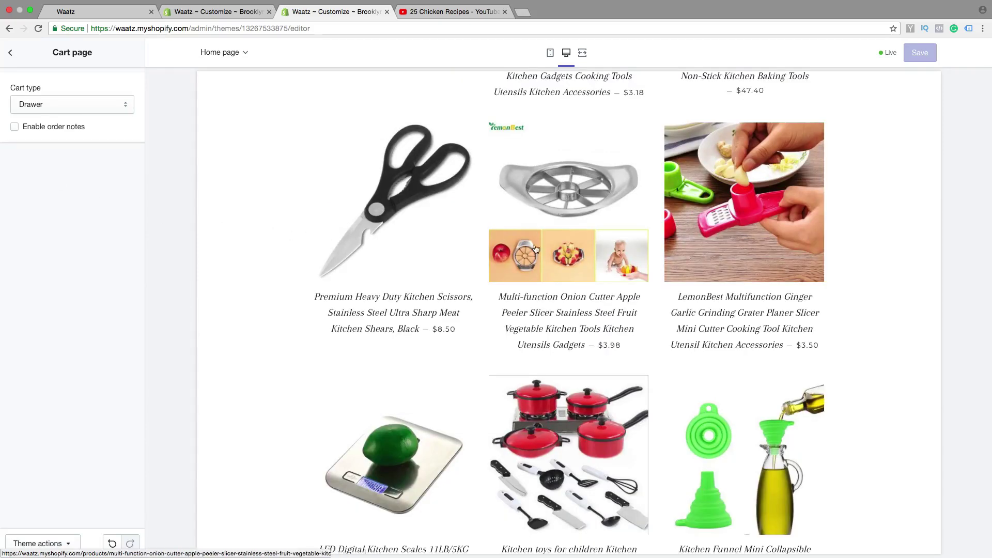
pyautogui.click(577, 247)
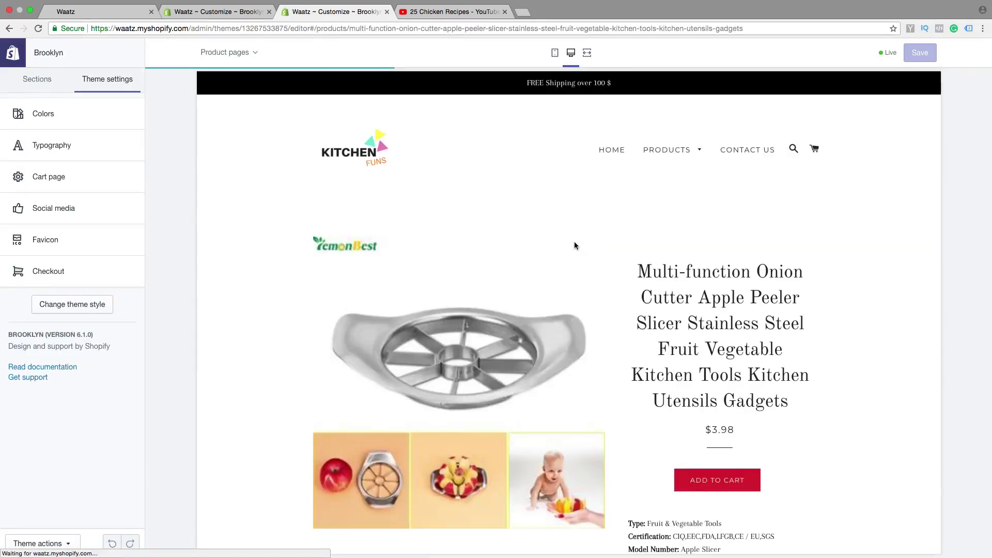
pyautogui.click(707, 478)
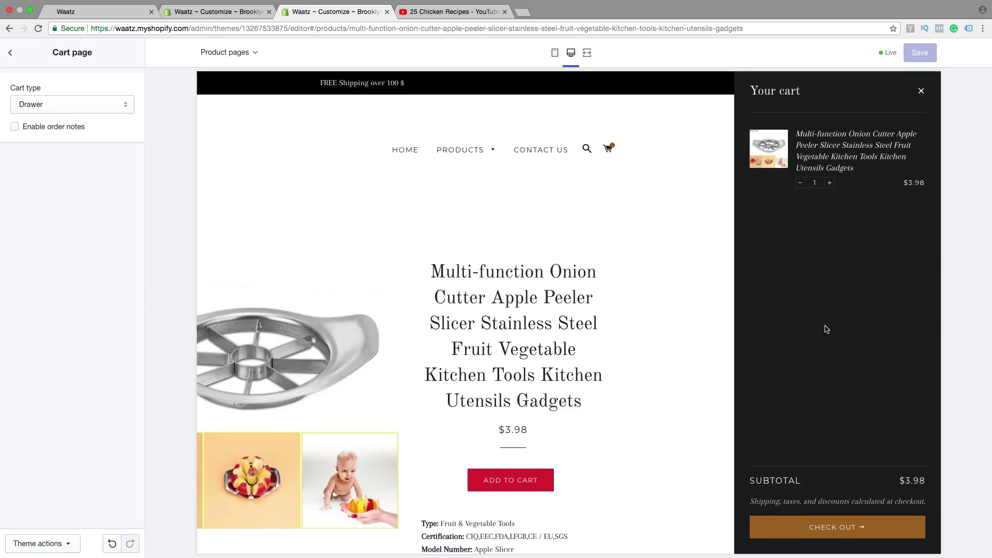
# Step: Set the cart type to Page and add the onion cutter to the cart again to preview the cart page
pyautogui.click(44, 106)
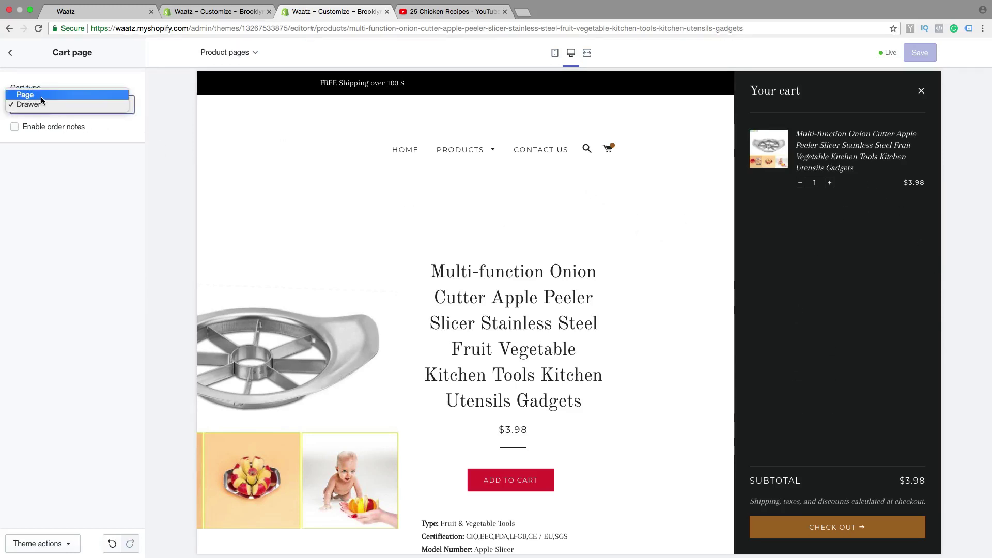
pyautogui.click(42, 100)
pyautogui.press('Up')
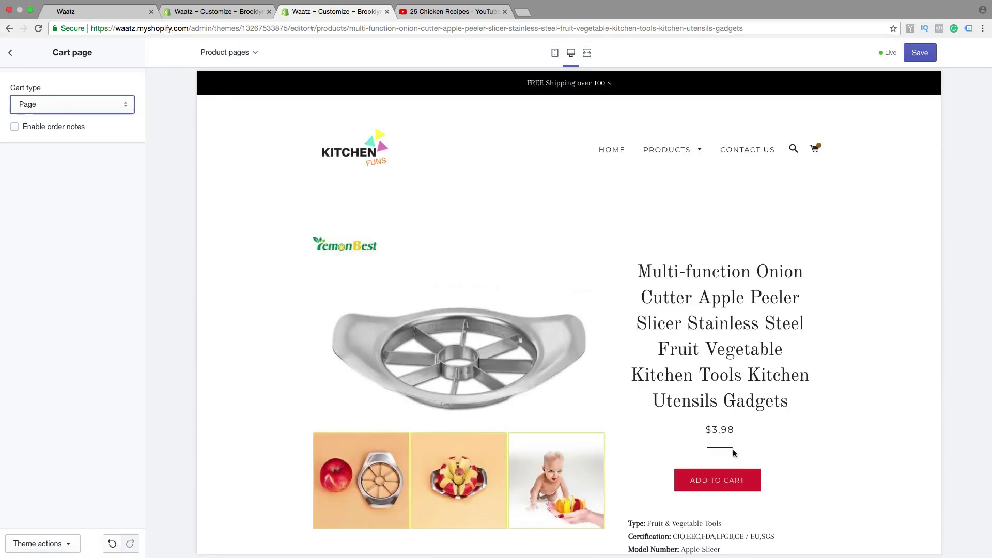
pyautogui.click(724, 481)
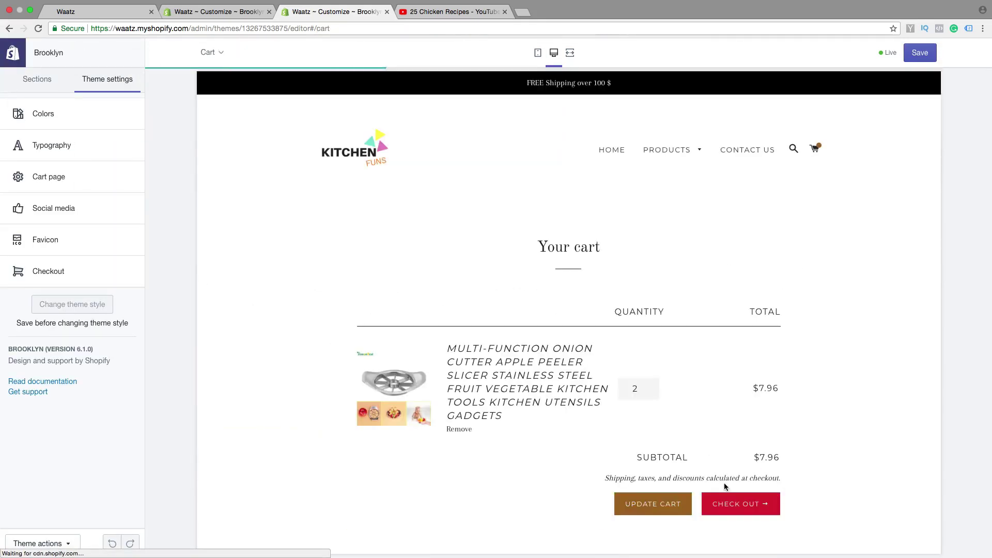
pyautogui.scroll(-3, 725, 486)
pyautogui.scroll(3, 611, 290)
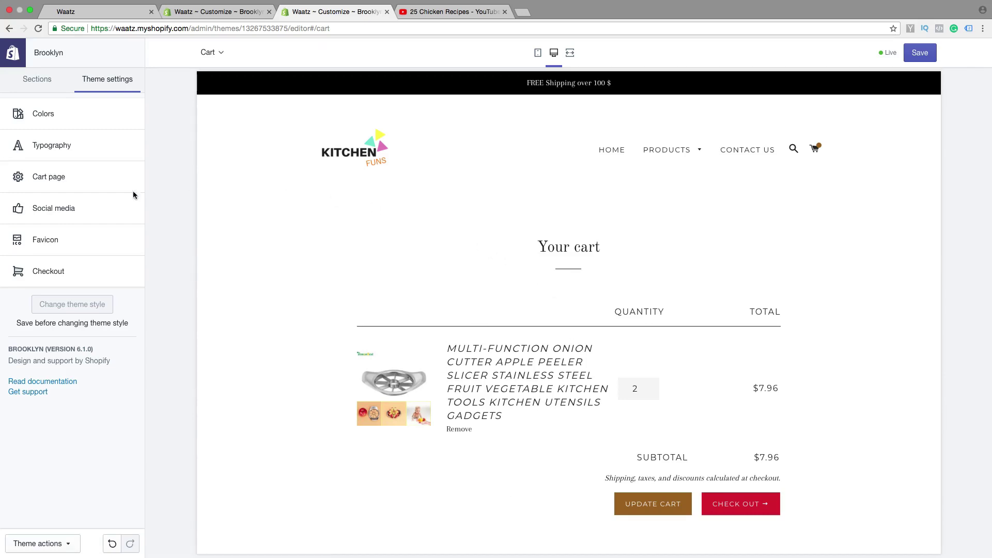
# Step: Enable order notes in the Cart page settings and save the theme
pyautogui.click(29, 186)
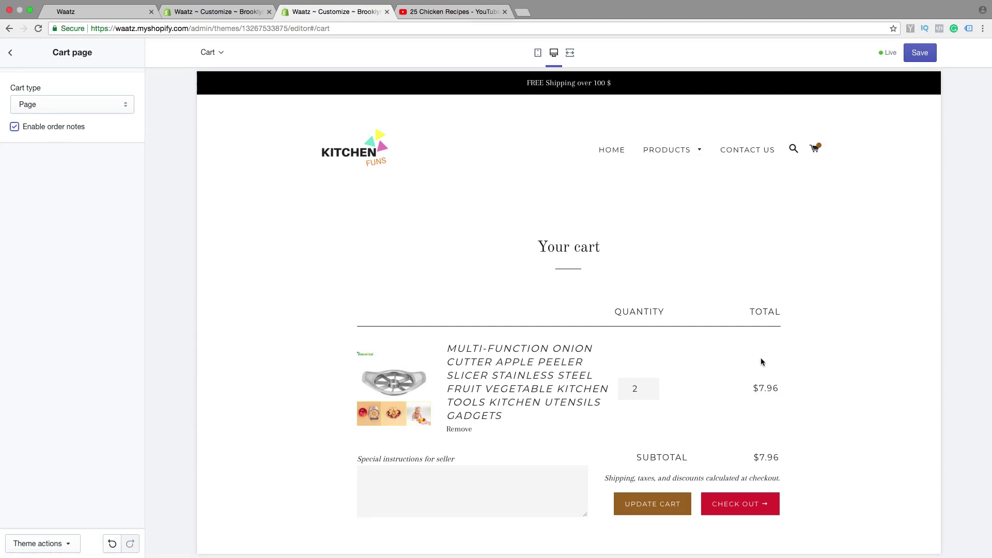
pyautogui.click(925, 56)
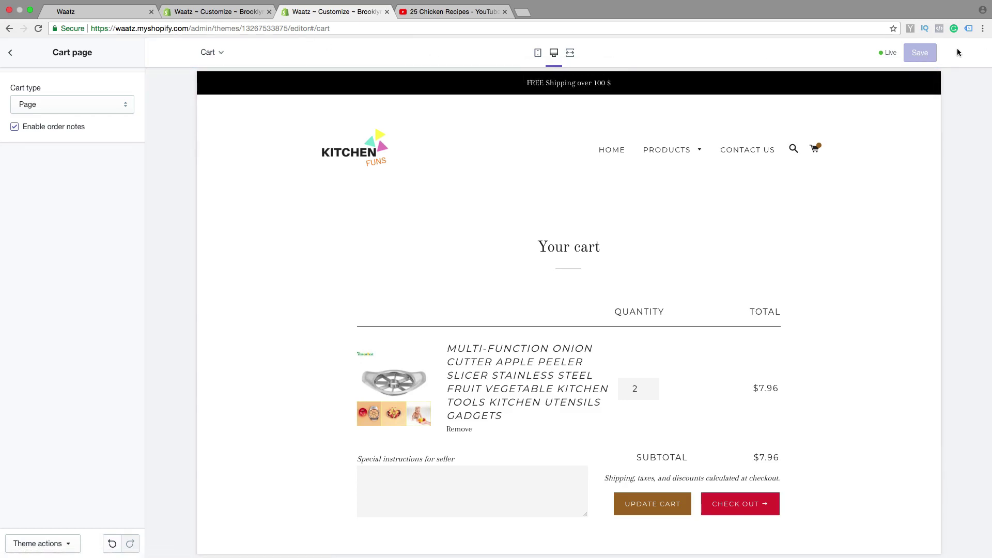
pyautogui.click(10, 54)
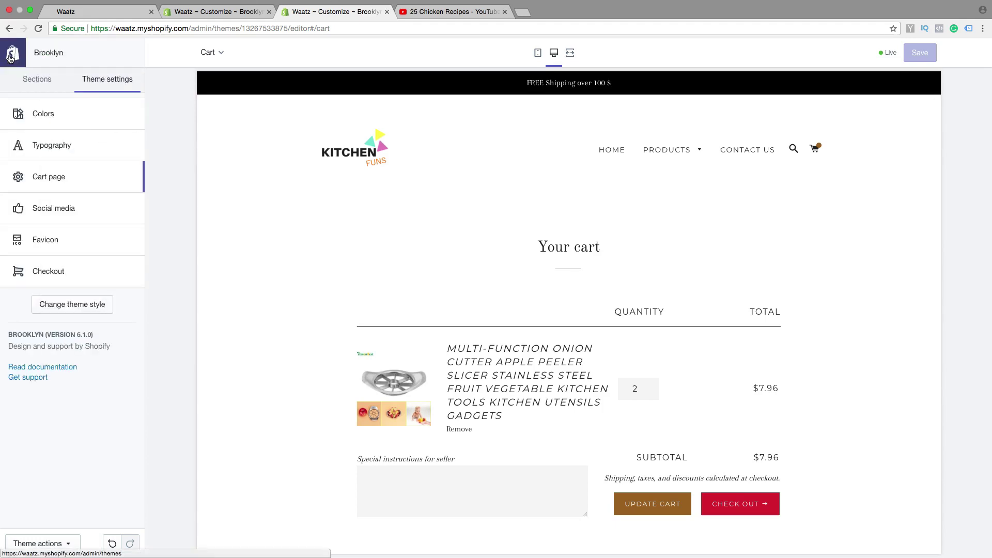
# Step: Open the Social media settings and consult the help article on choosing a social media image
pyautogui.click(53, 209)
pyautogui.scroll(-3, 279, 258)
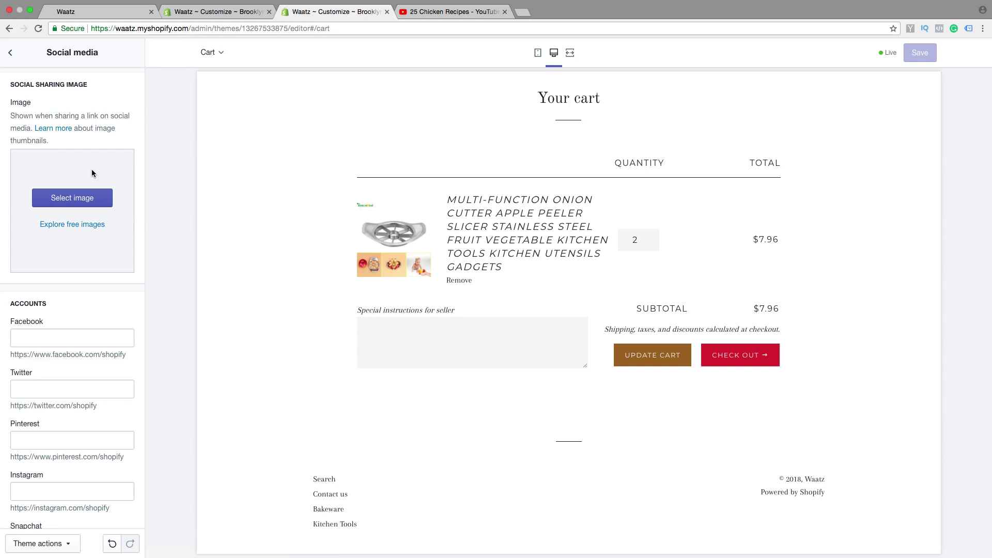
pyautogui.click(49, 129)
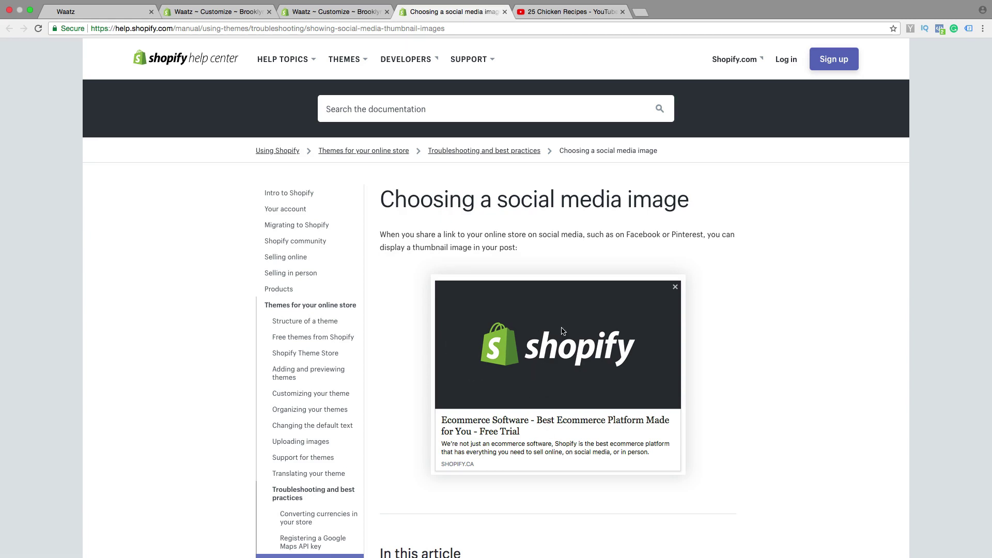
pyautogui.click(329, 11)
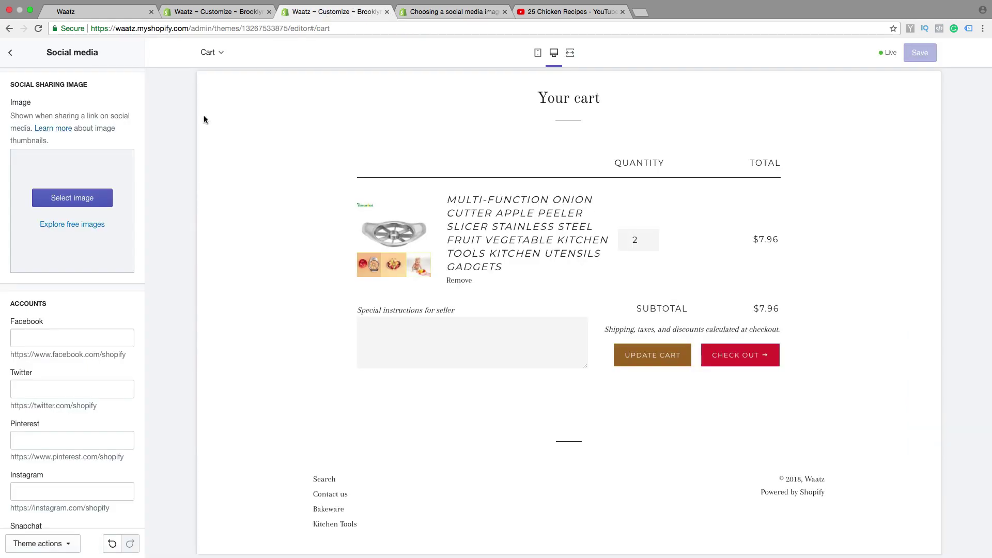
# Step: Set the social sharing image to the Kitchen Funs logo from the image library
pyautogui.click(73, 197)
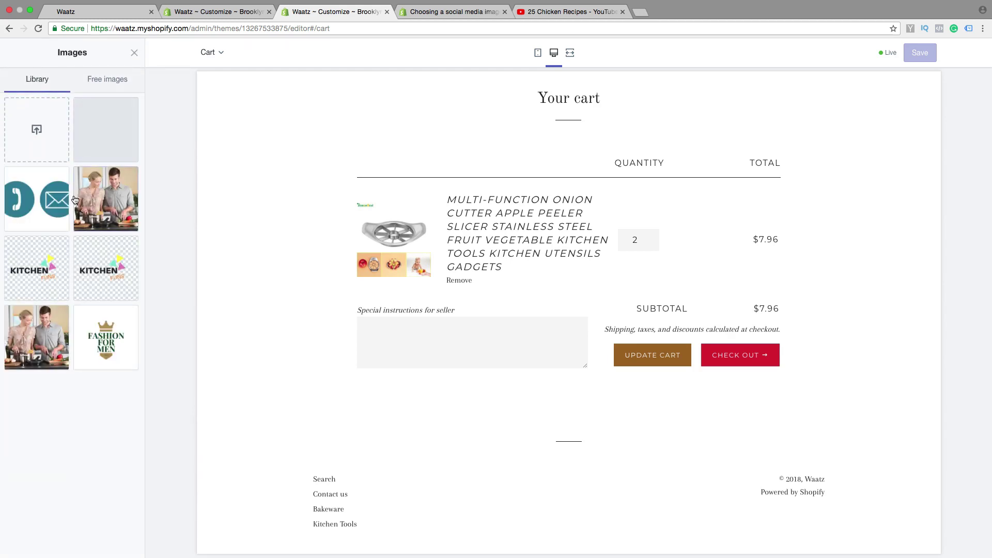
pyautogui.click(100, 275)
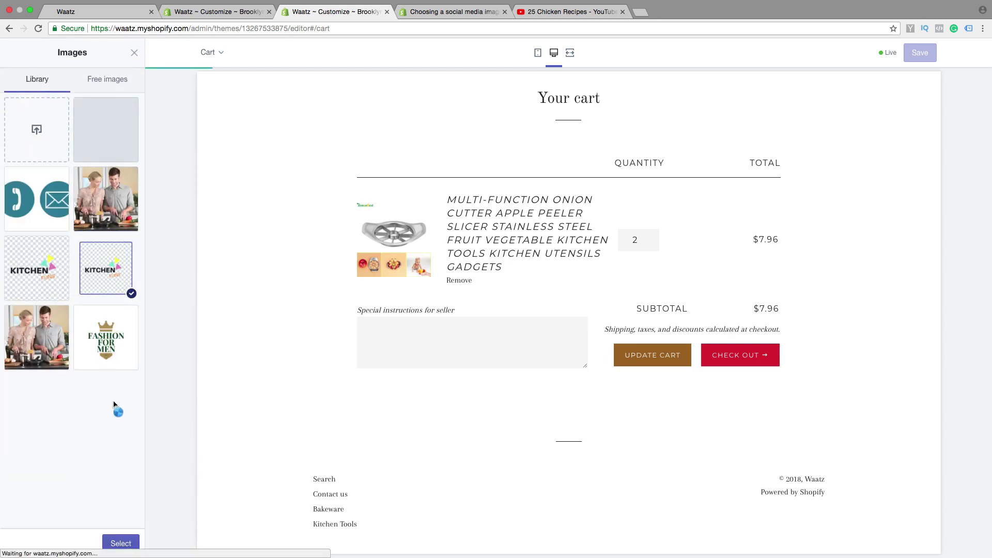
pyautogui.click(121, 542)
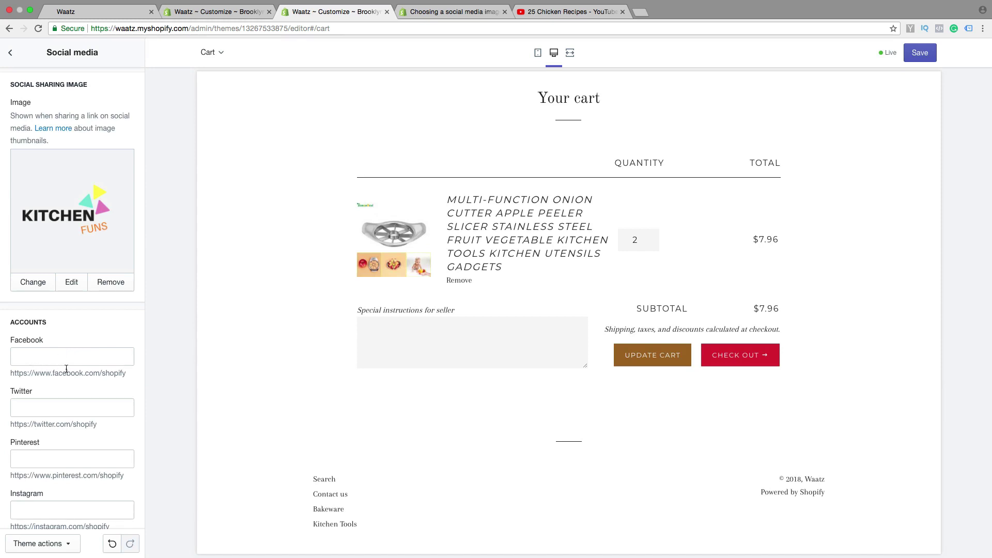
# Step: Enter # as the placeholder link for the Facebook, Twitter, Pinterest, Instagram and YouTube accounts
pyautogui.click(54, 359)
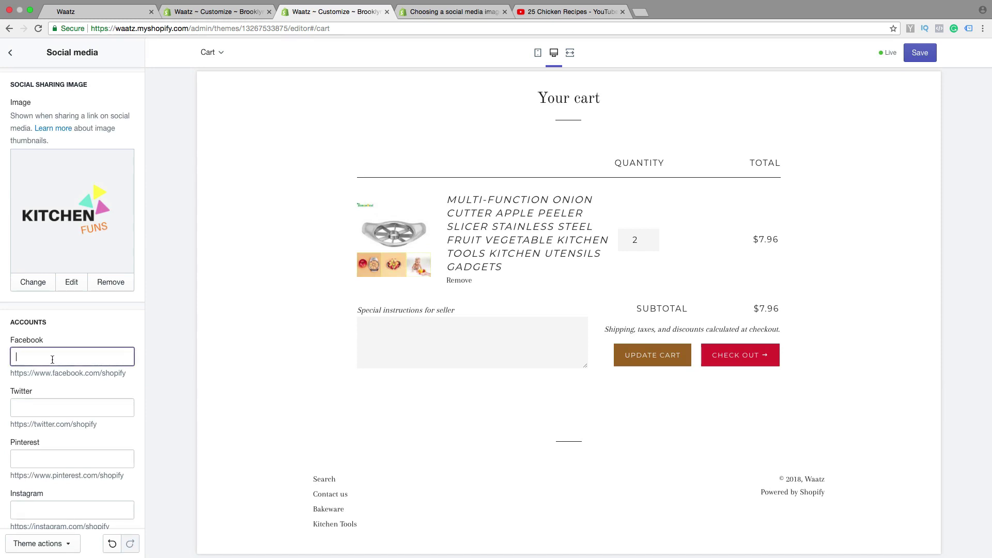
pyautogui.click(40, 406)
pyautogui.write('#')
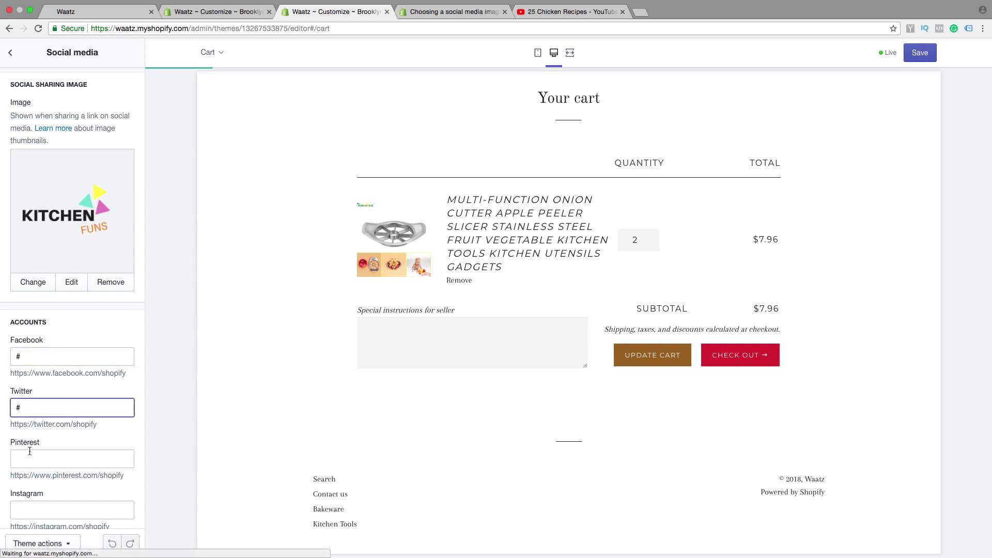
pyautogui.click(35, 458)
pyautogui.write('#')
pyautogui.scroll(-1, 36, 460)
pyautogui.click(37, 414)
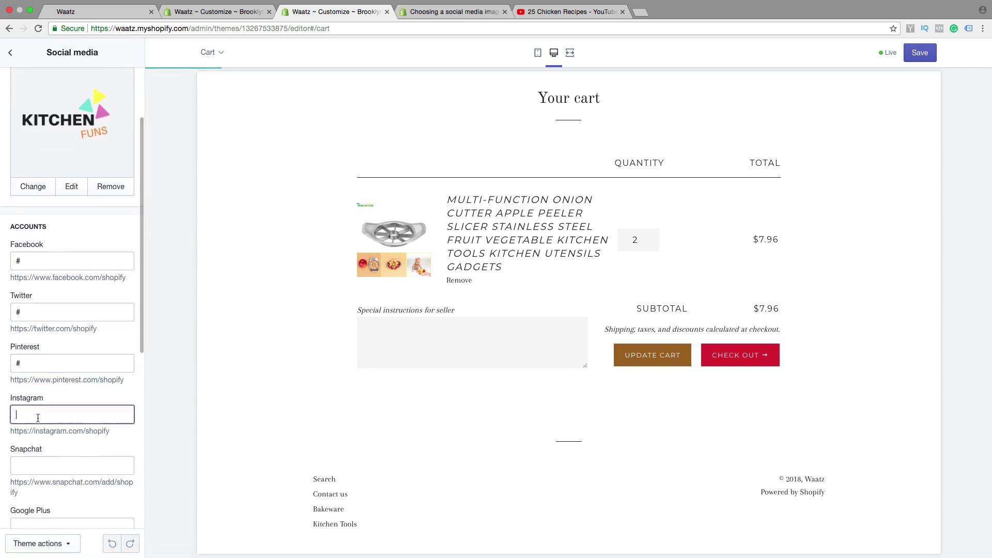
pyautogui.write('#')
pyautogui.scroll(-2, 39, 423)
pyautogui.scroll(-4, 41, 434)
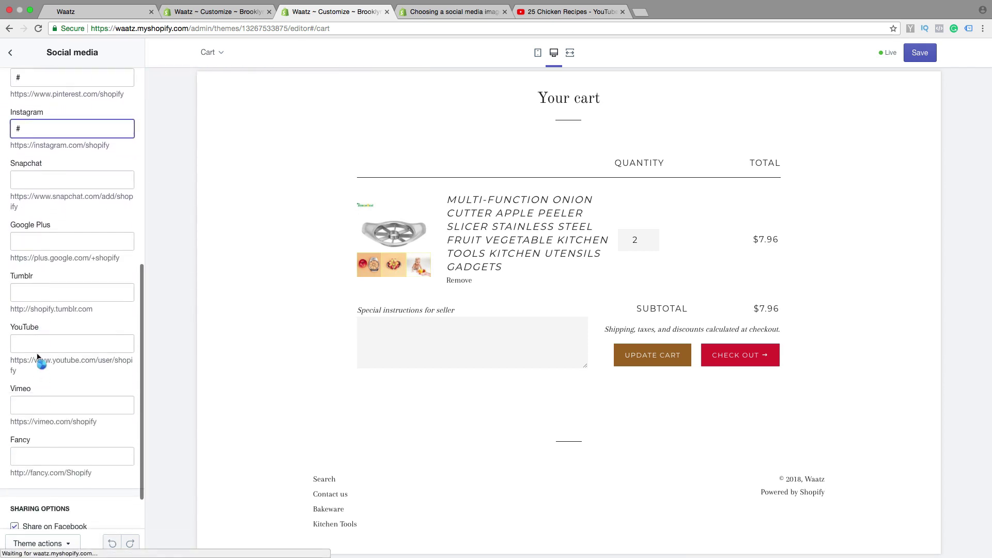
pyautogui.click(41, 350)
pyautogui.write('#')
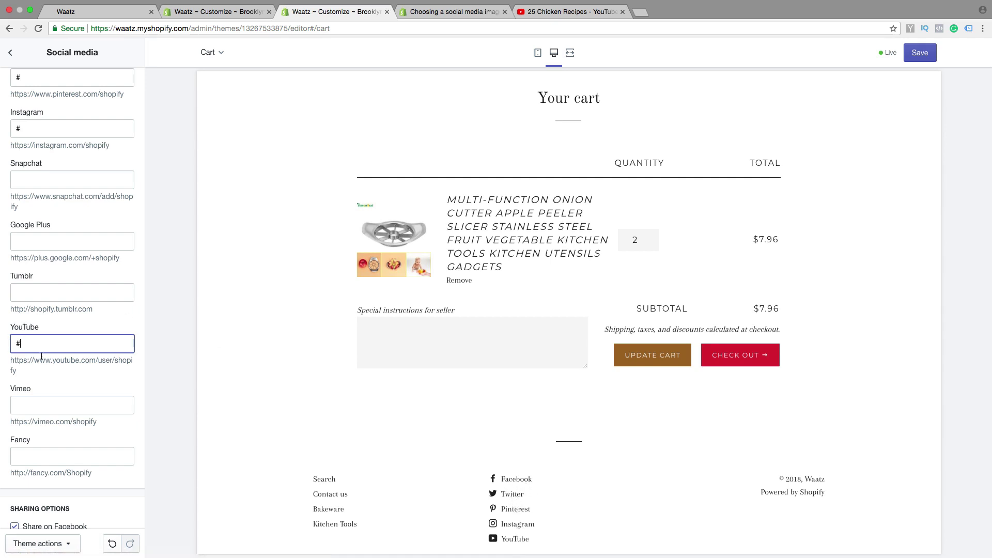
# Step: Review the social account links and sharing options, save the theme, and return to the theme settings list
pyautogui.scroll(3, 43, 357)
pyautogui.scroll(4, 42, 357)
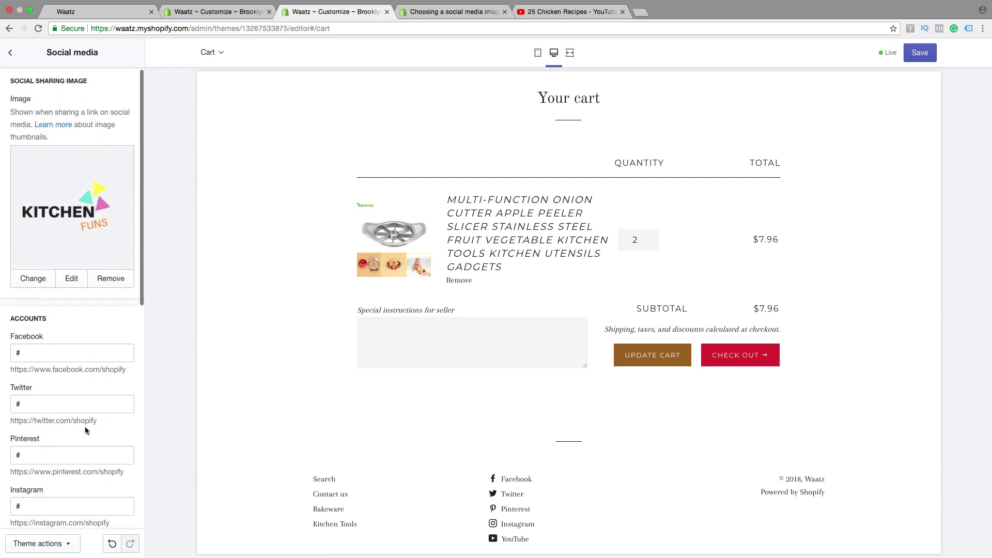
pyautogui.scroll(-3, 65, 404)
pyautogui.scroll(-1, 299, 421)
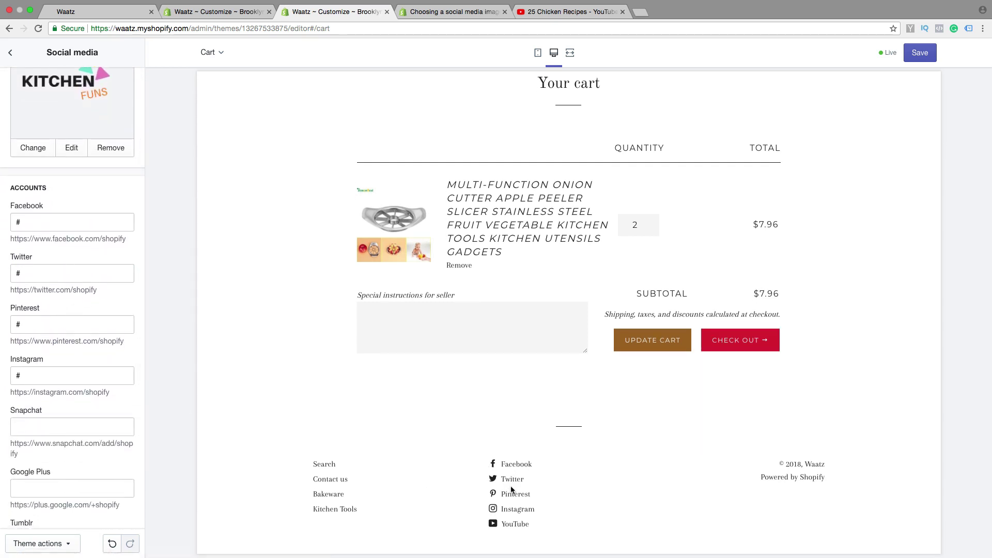
pyautogui.scroll(-6, 82, 395)
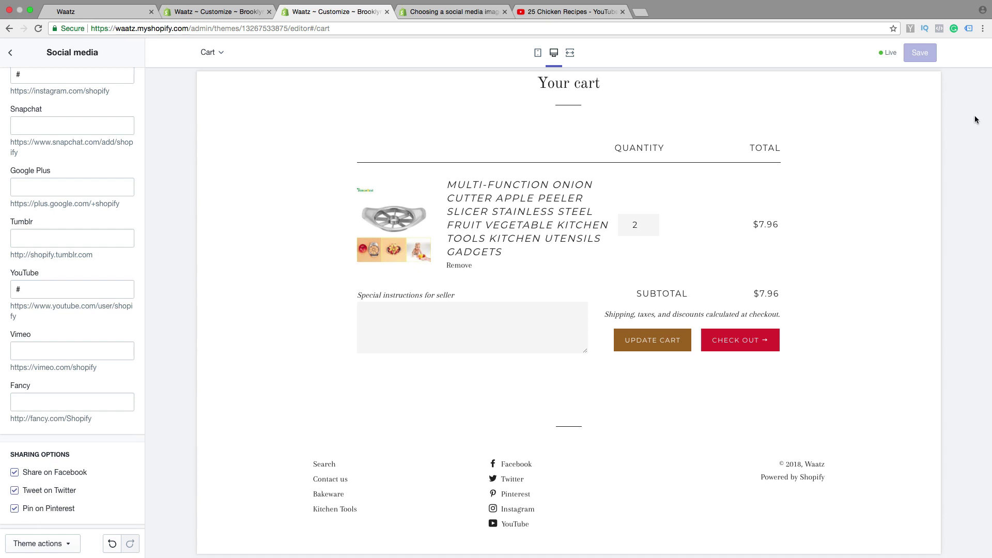
pyautogui.scroll(3, 77, 161)
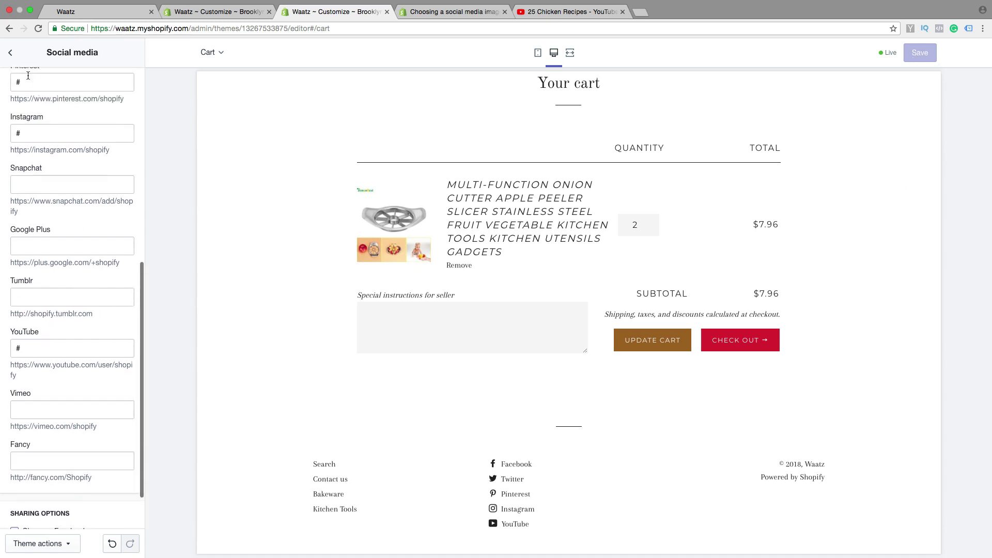
pyautogui.click(11, 52)
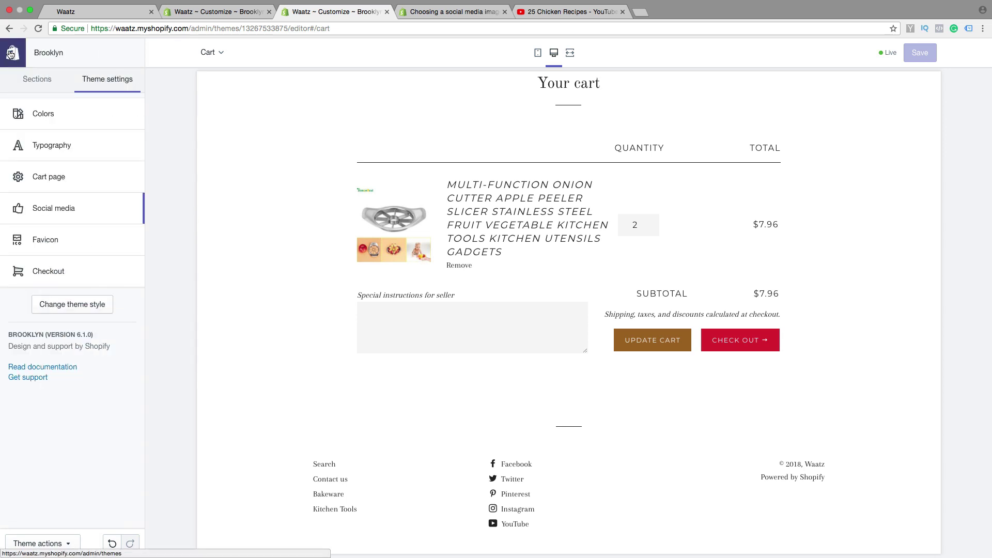
# Step: Upload icon-2445091_640.png from the Desktop, apply it as the favicon image, and save the theme
pyautogui.click(48, 240)
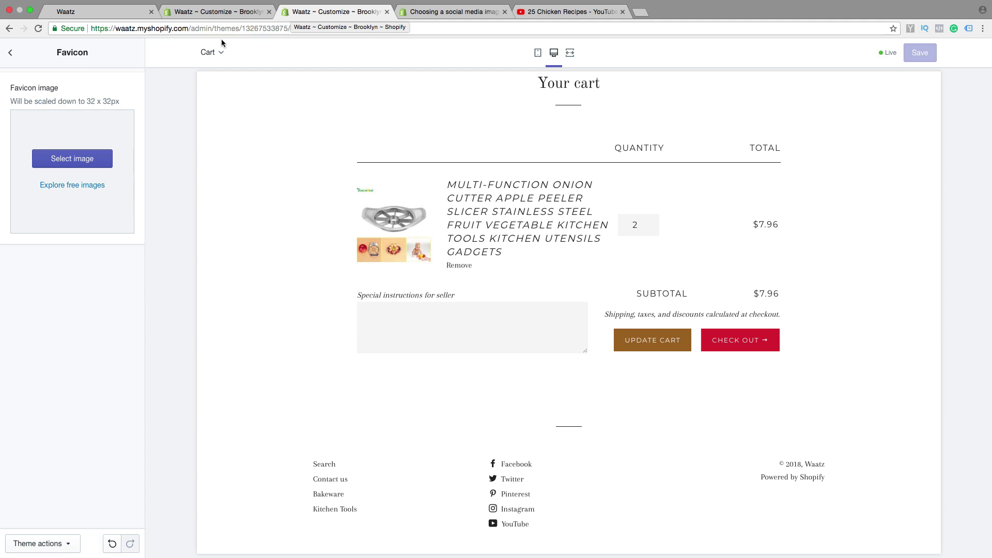
pyautogui.click(72, 162)
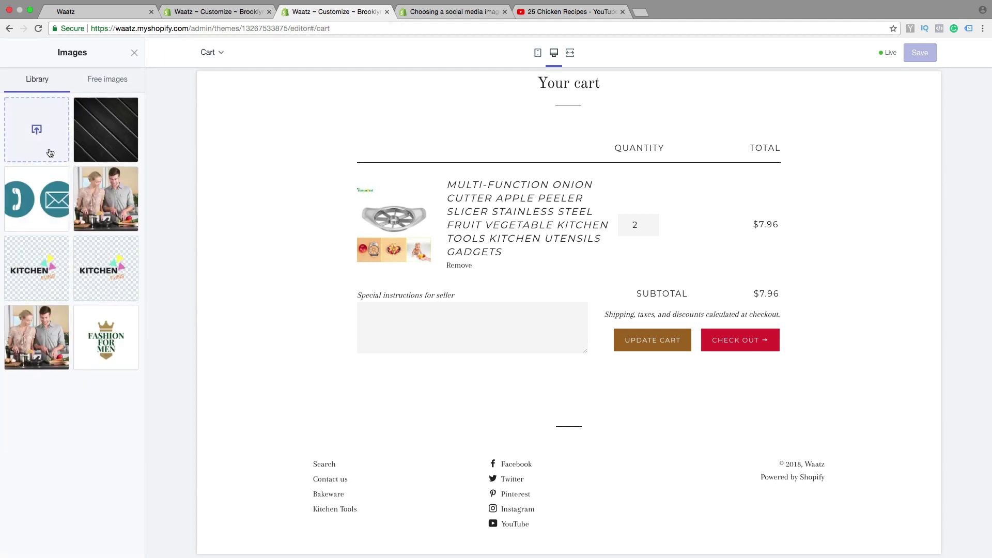
pyautogui.click(35, 129)
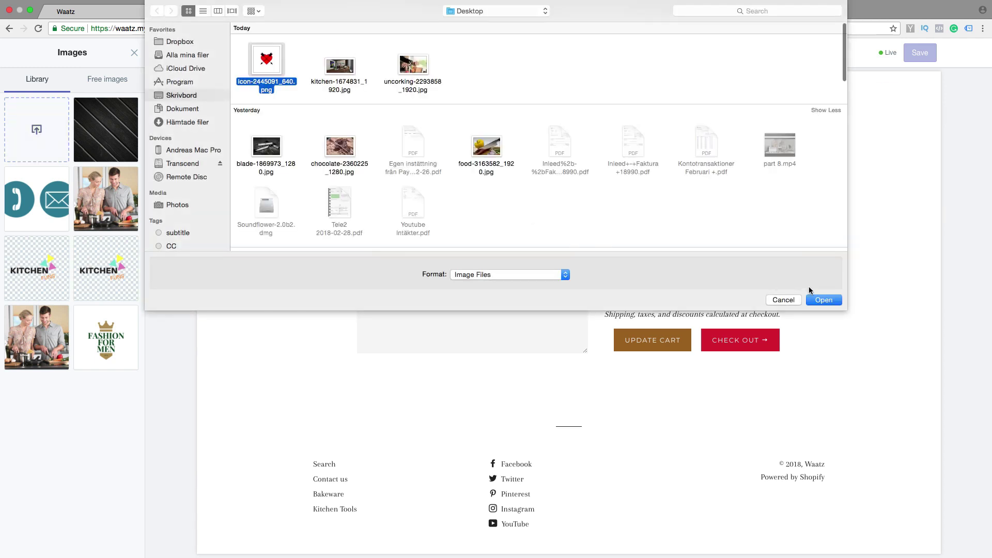
pyautogui.click(817, 299)
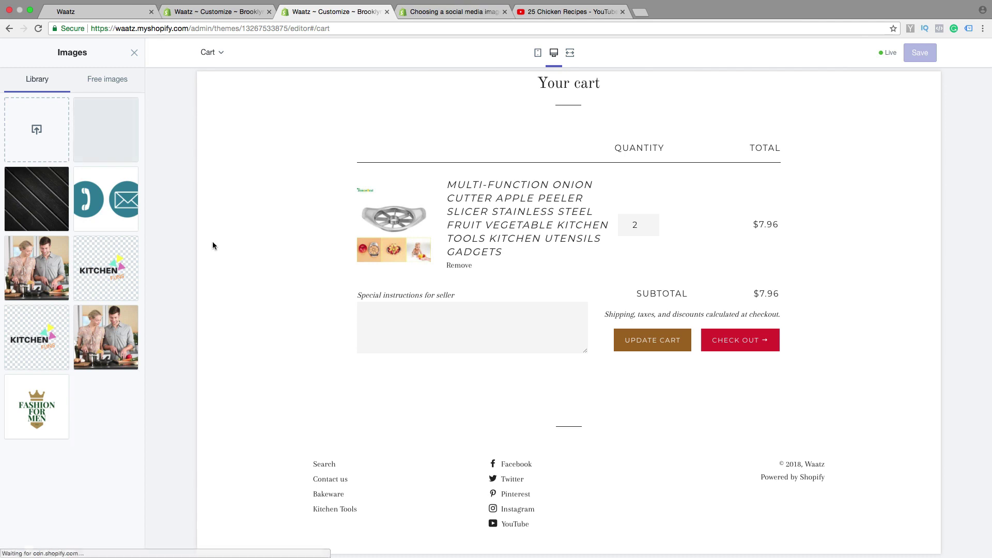
pyautogui.click(124, 539)
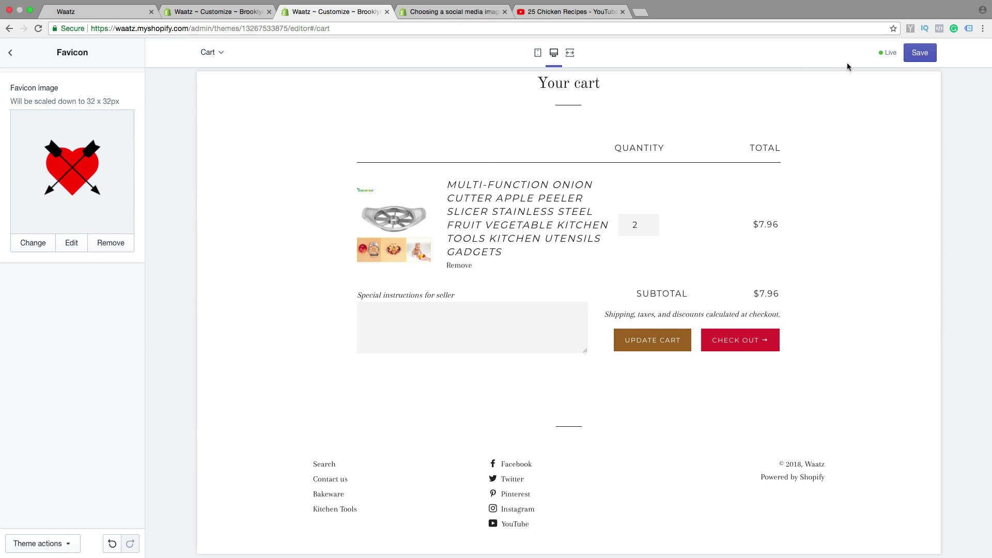
pyautogui.click(920, 53)
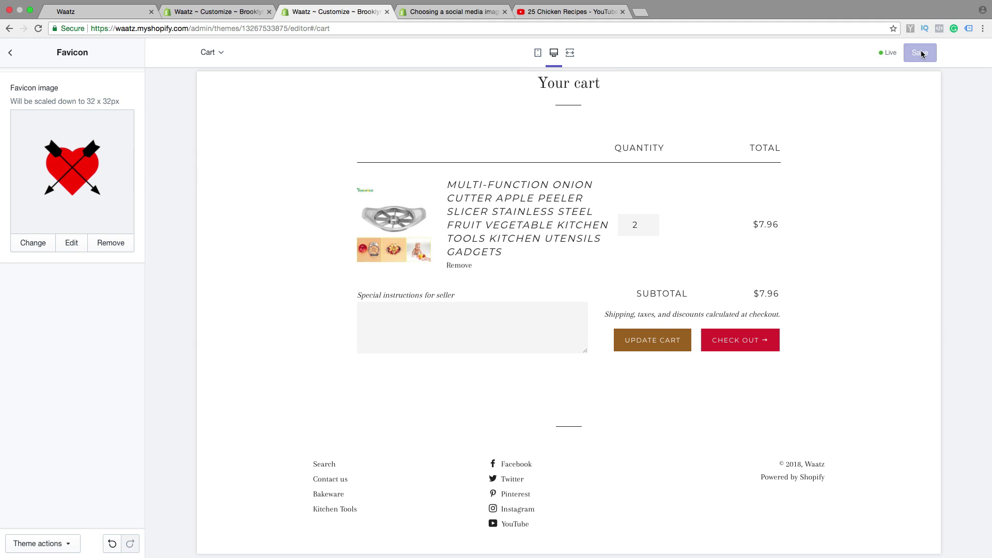
# Step: Leave the theme editor for the Themes page and view the live store to check its favicon
pyautogui.click(10, 53)
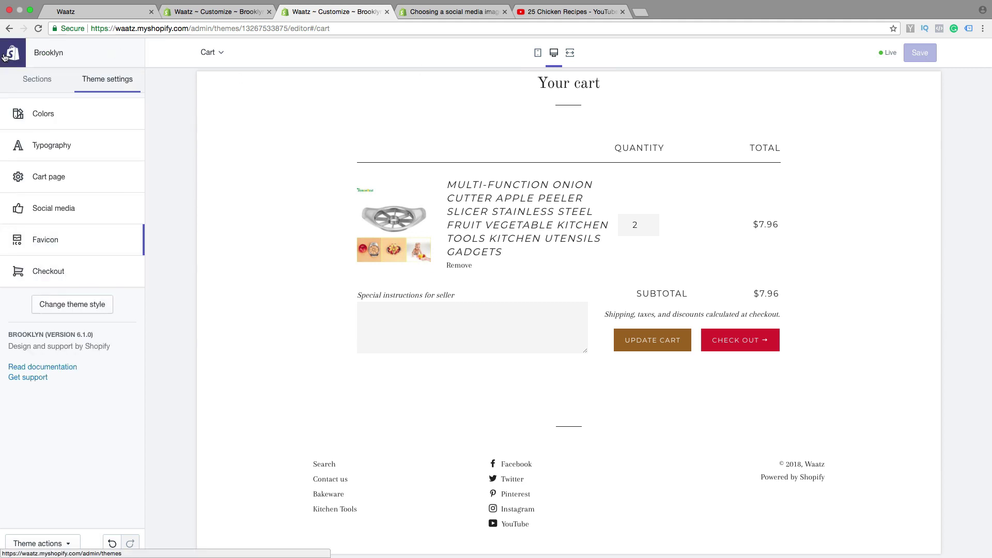
pyautogui.click(31, 79)
pyautogui.click(13, 54)
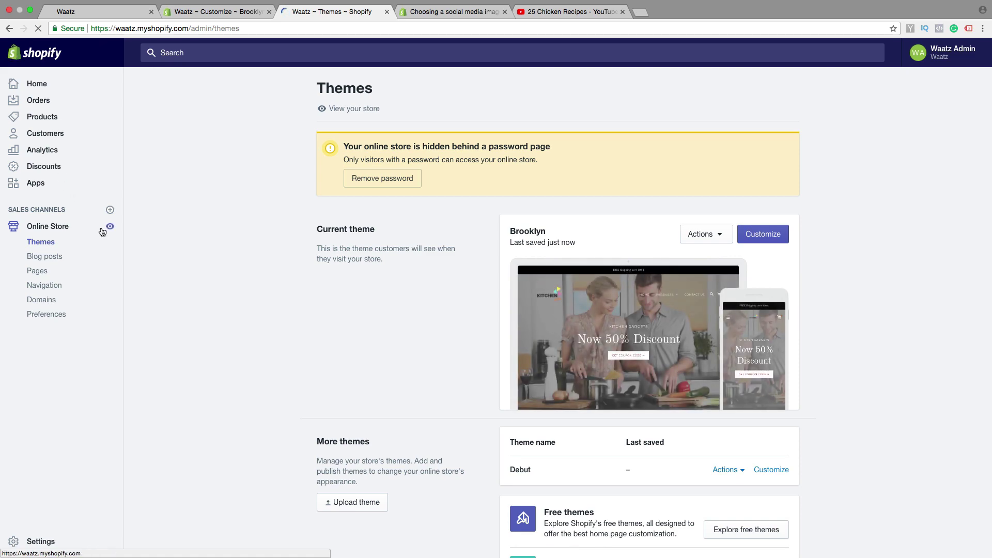
pyautogui.click(110, 227)
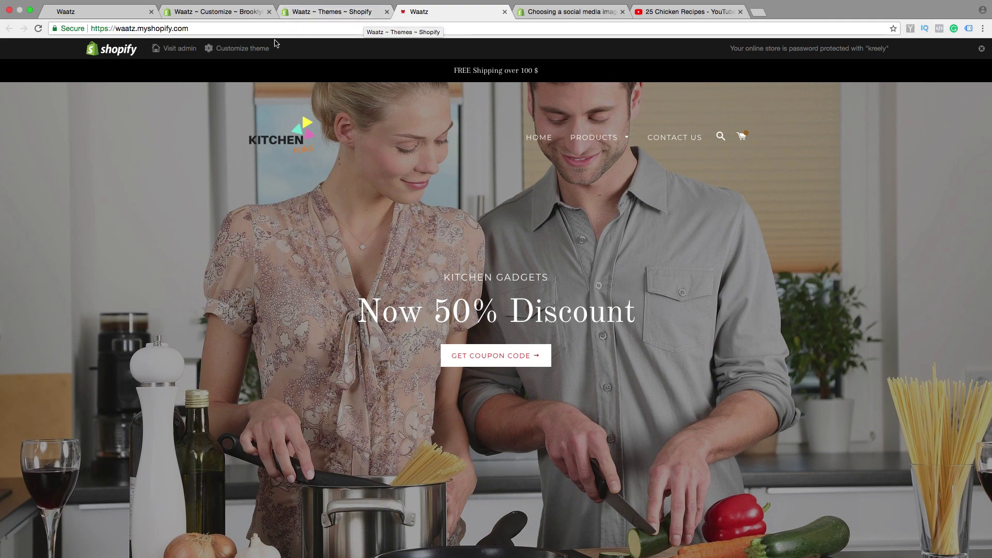
# Step: Reopen the theme customizer from the storefront and open the Checkout theme settings
pyautogui.click(232, 49)
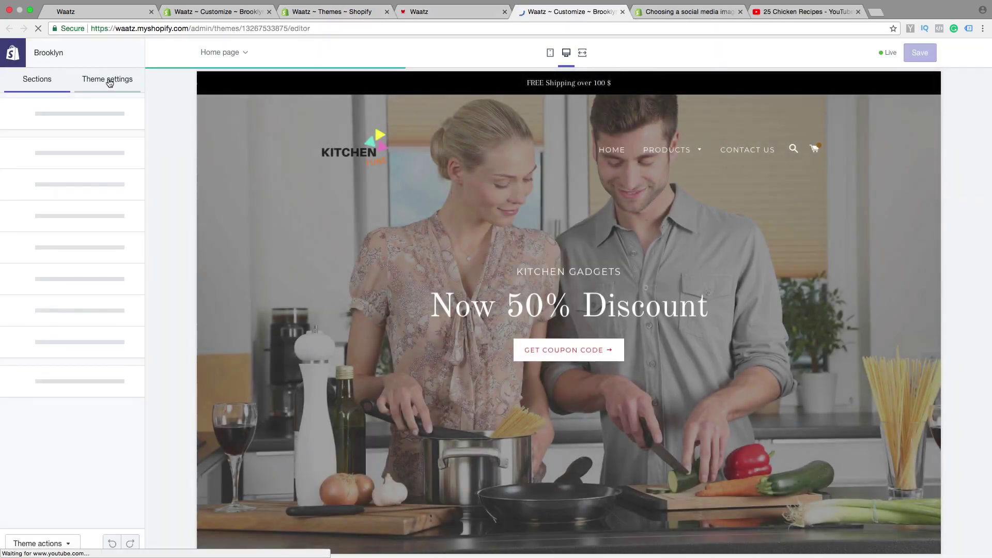
pyautogui.click(108, 80)
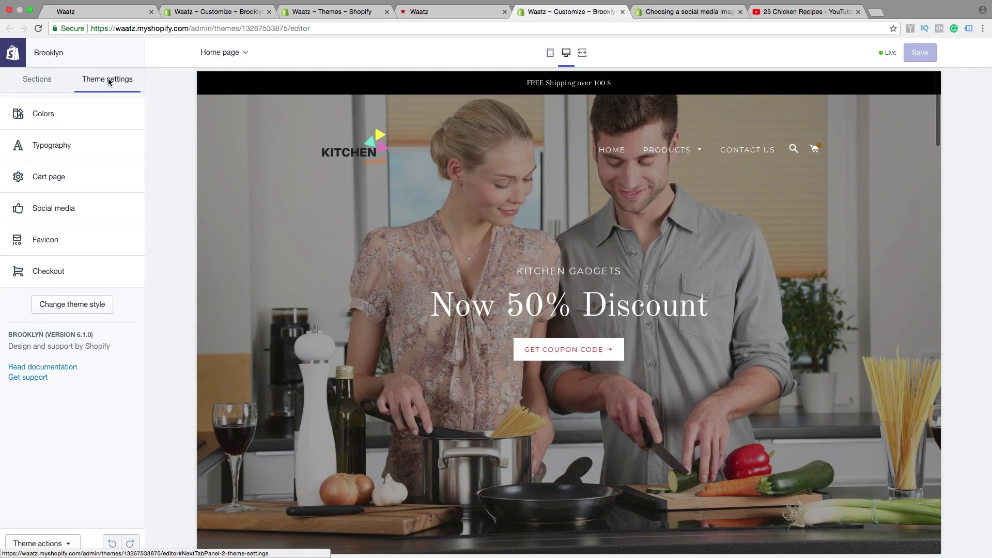
pyautogui.click(43, 270)
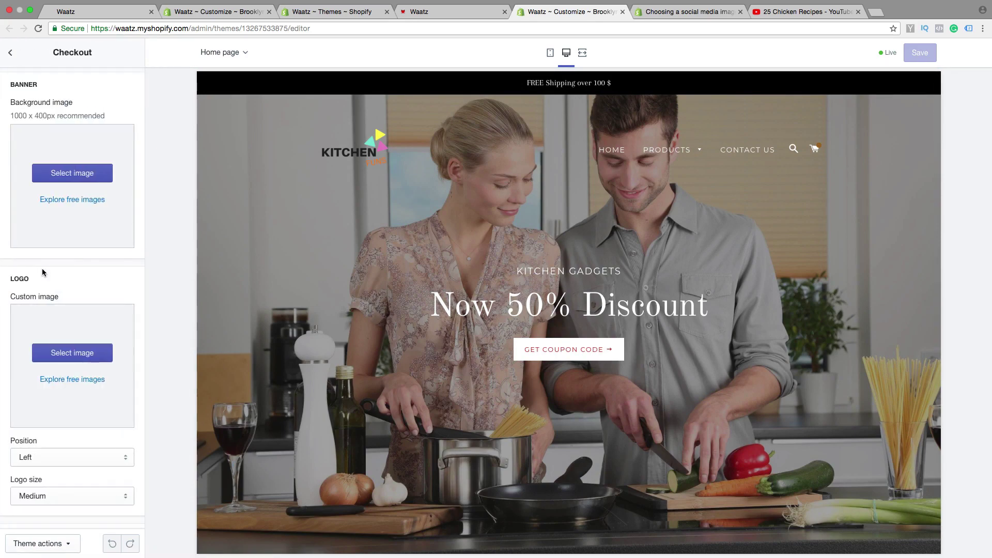
# Step: Bring up the checkout page in the preview by adding the stainless steel watermelon slicer to the cart, and reopen the Checkout settings
pyautogui.scroll(-15, 202, 220)
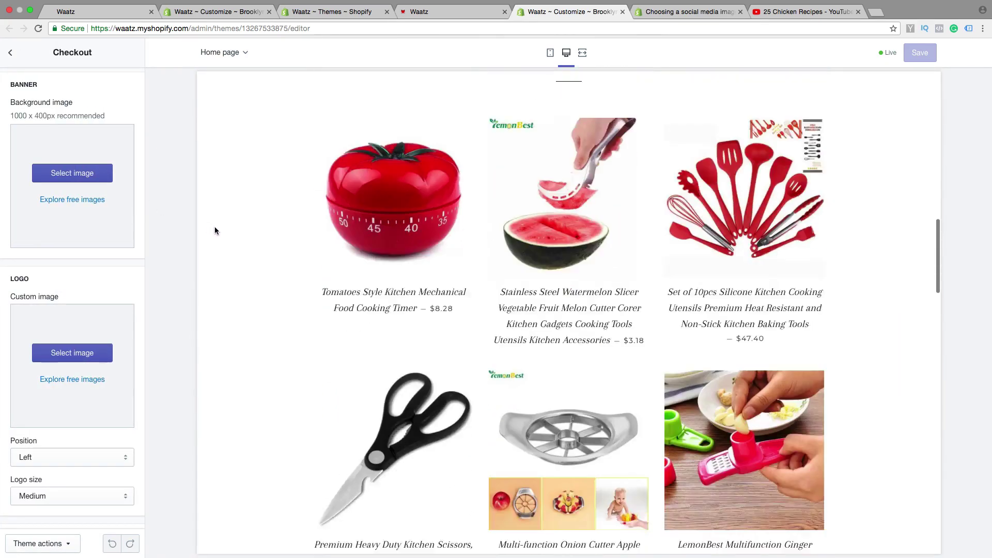
pyautogui.scroll(-4, 215, 231)
pyautogui.click(553, 141)
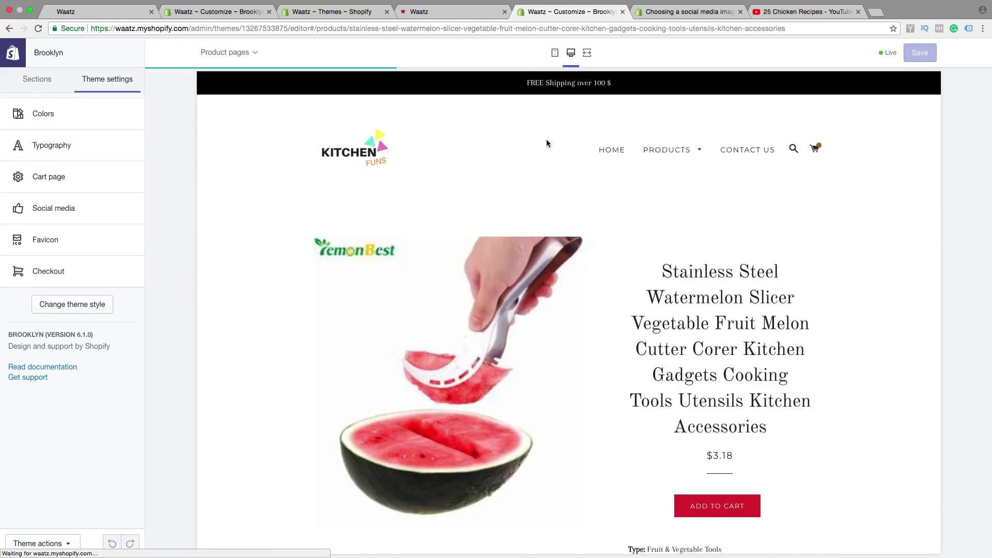
pyautogui.click(722, 506)
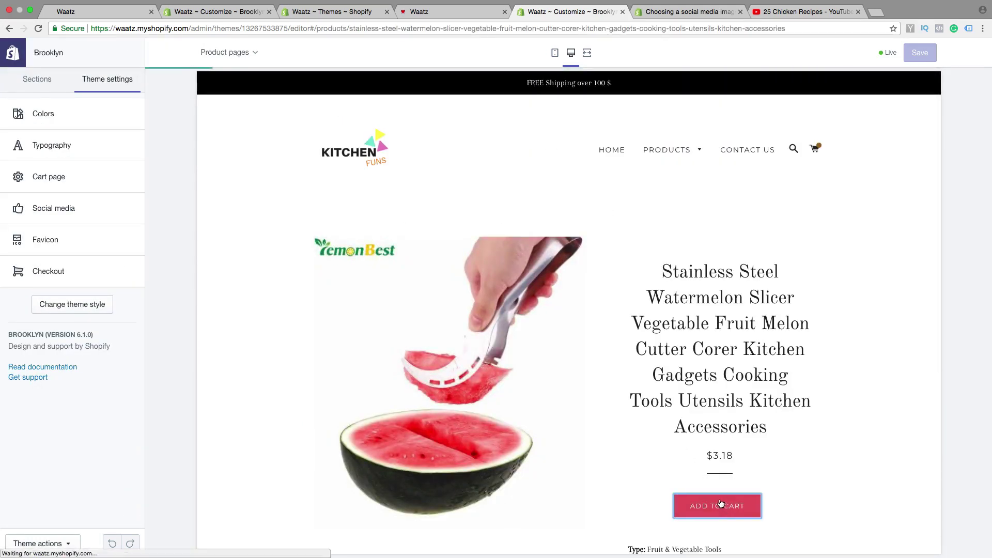
pyautogui.scroll(-5, 693, 479)
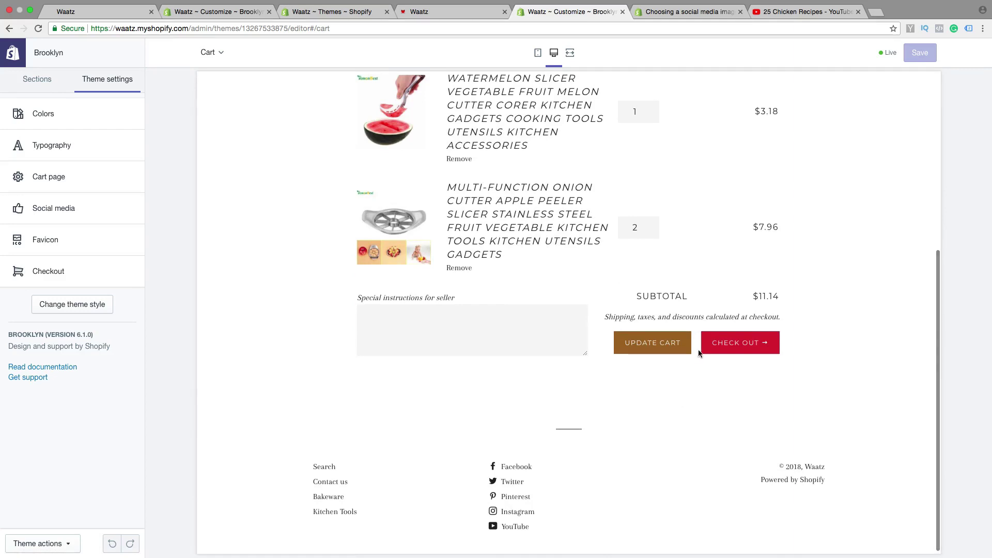
pyautogui.click(728, 344)
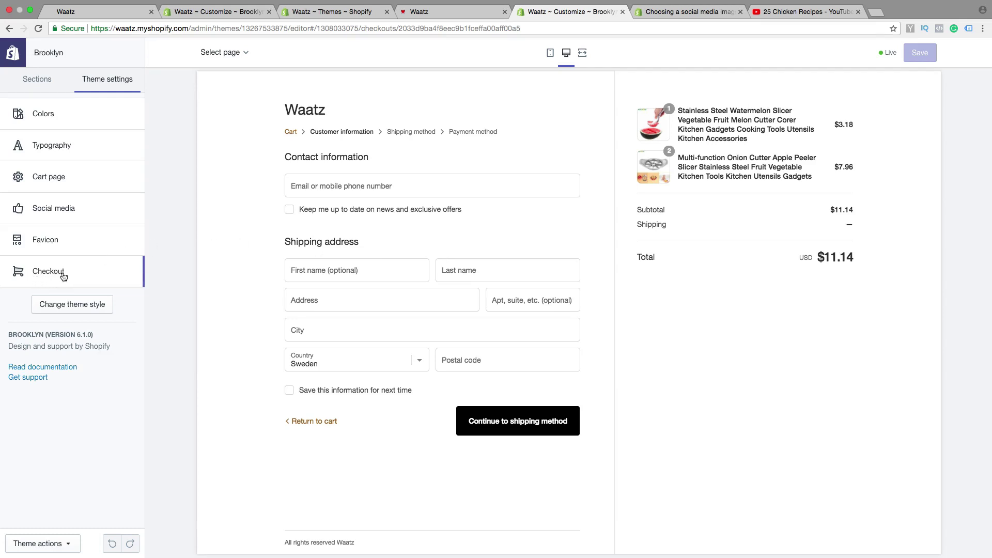
pyautogui.click(39, 273)
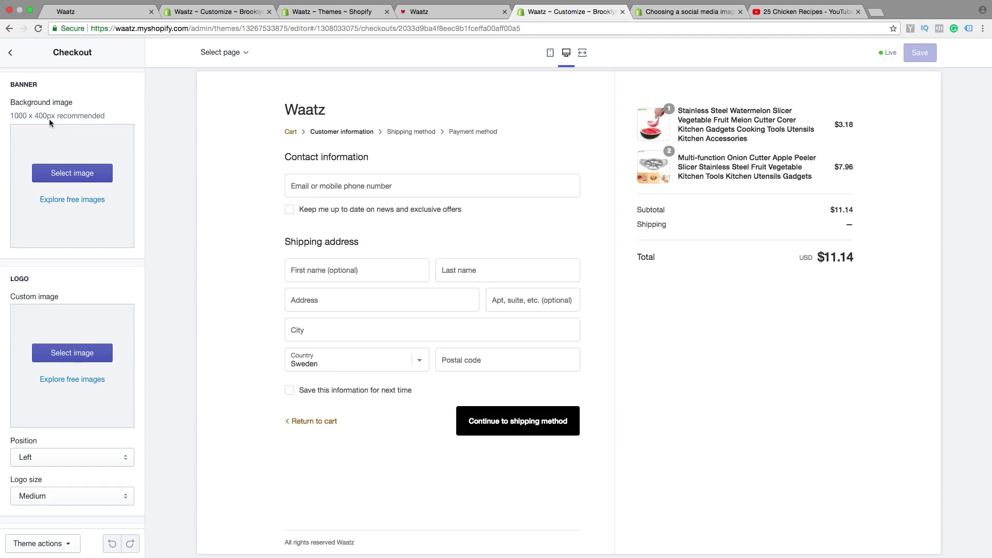
# Step: Try the dark wood image as the checkout banner background
pyautogui.click(94, 172)
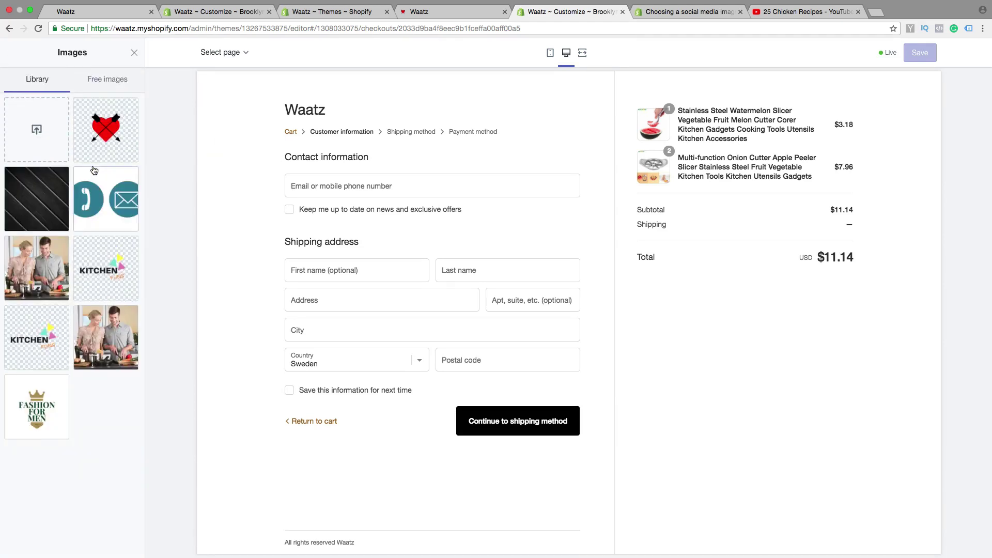
pyautogui.click(38, 199)
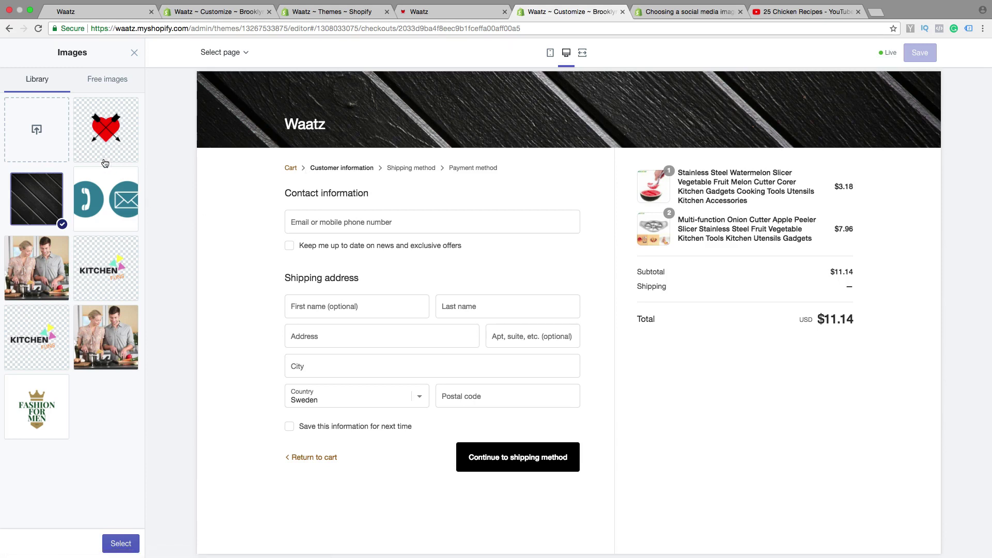
pyautogui.click(133, 54)
# Step: Set the checkout's custom logo image to the Kitchen Funs logo from the image library
pyautogui.scroll(-3, 77, 206)
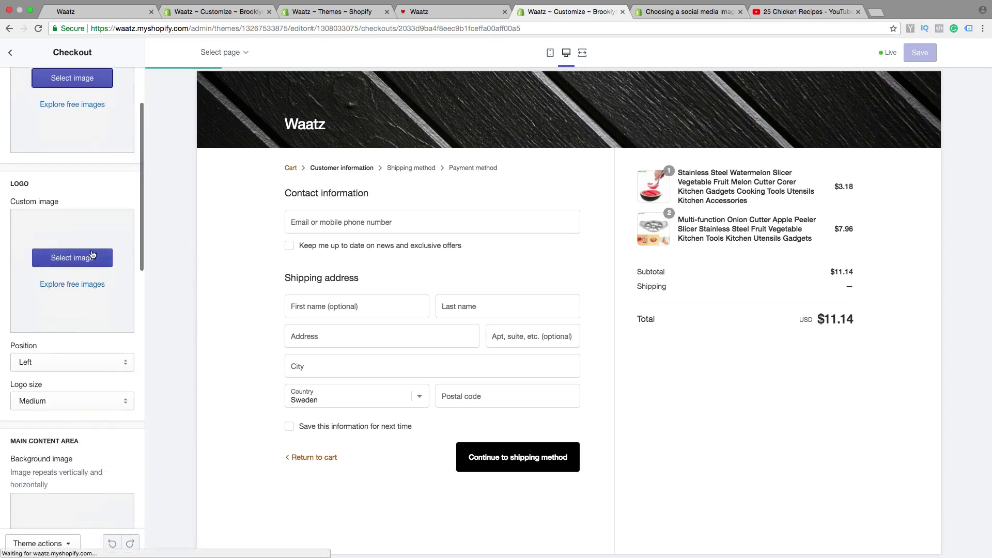
pyautogui.click(62, 252)
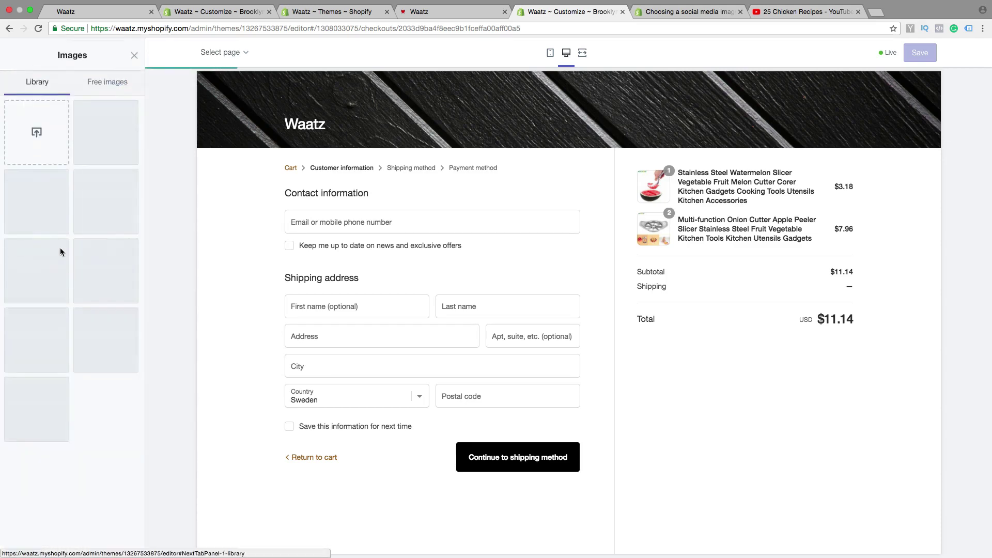
pyautogui.click(93, 274)
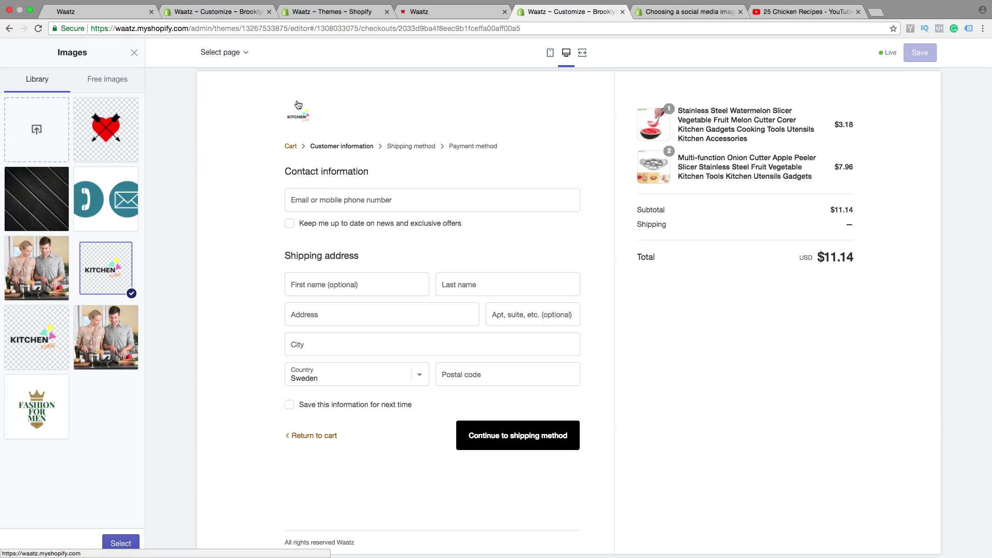
pyautogui.click(120, 544)
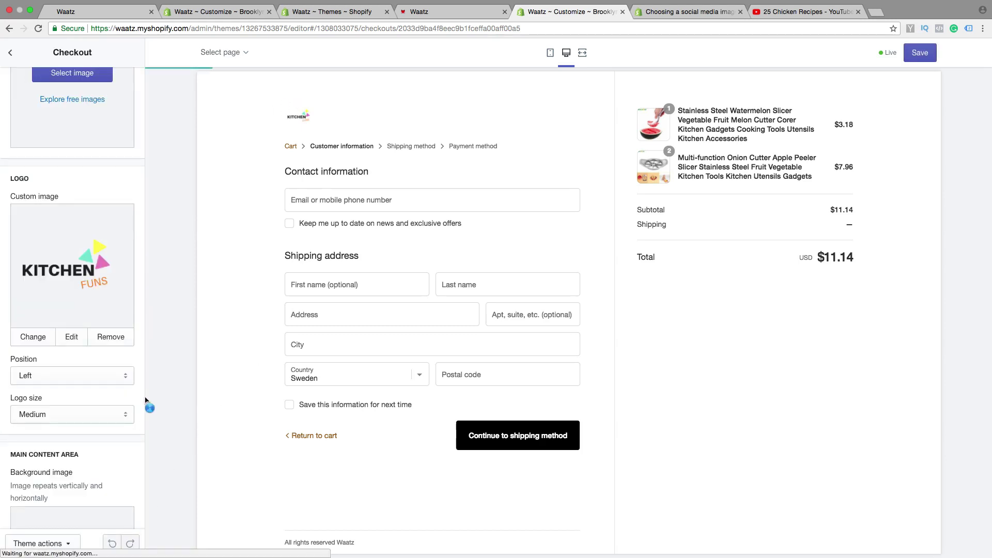
# Step: Set the checkout logo's position to Center and its size to Large
pyautogui.scroll(-3, 51, 358)
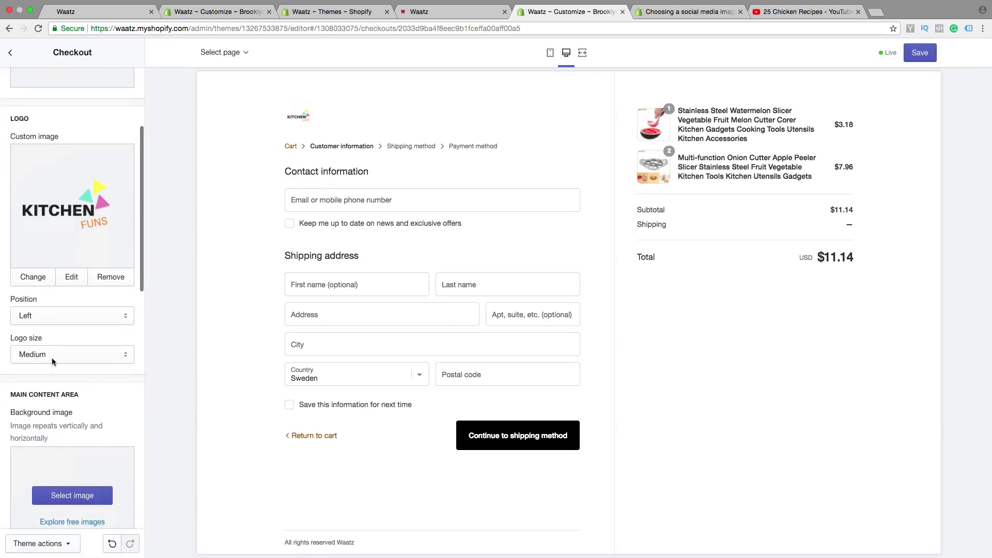
pyautogui.click(41, 318)
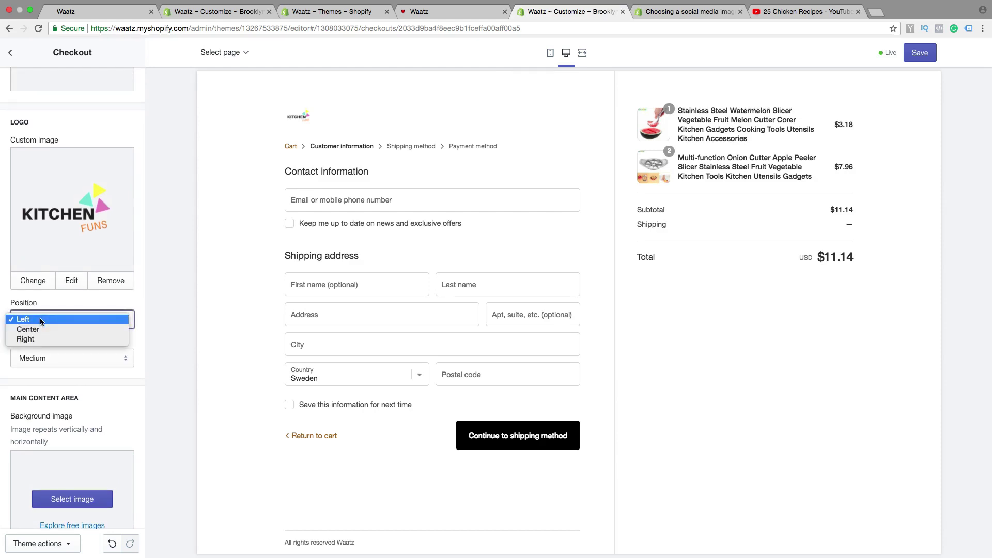
pyautogui.click(44, 329)
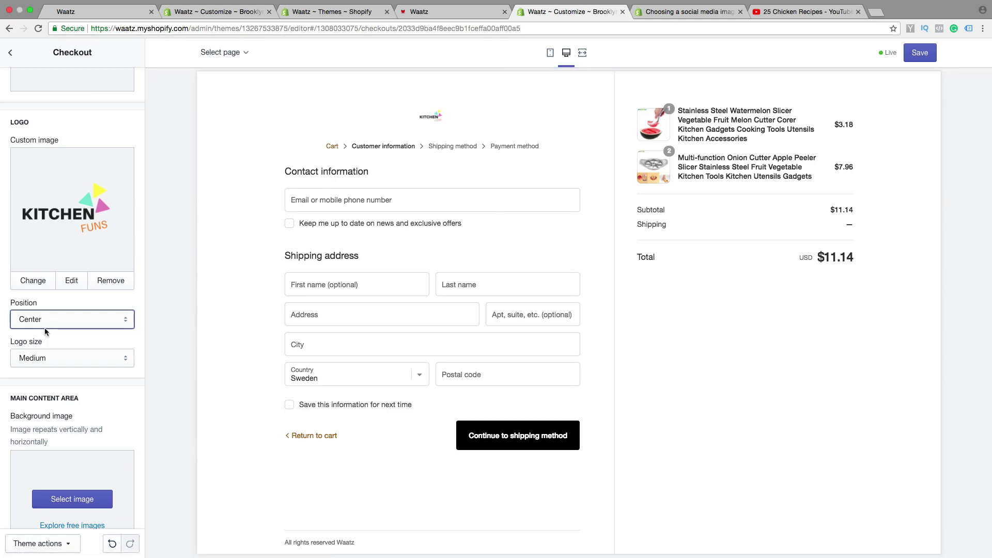
pyautogui.click(42, 358)
pyautogui.click(39, 367)
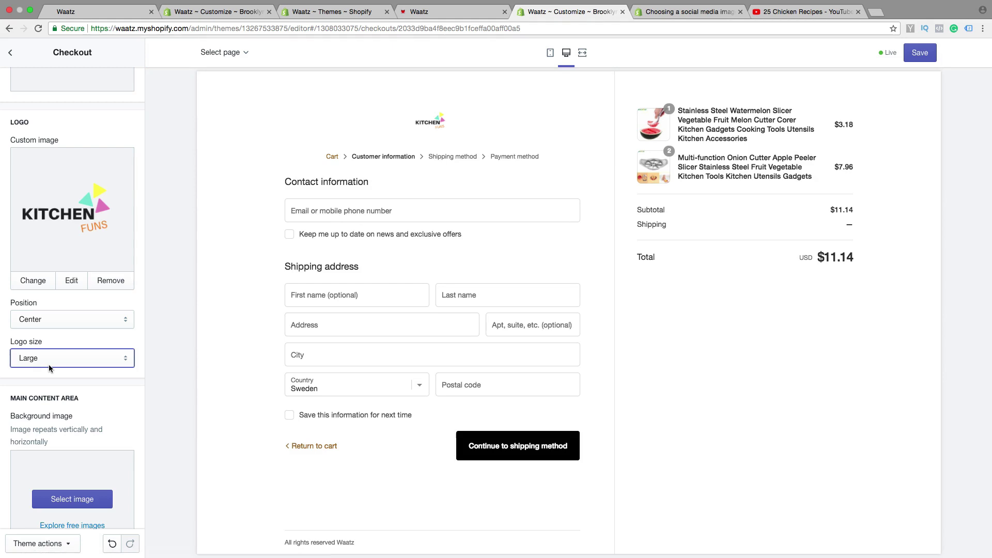
# Step: Try the photo of the cooking couple as the background image of the checkout's main content area
pyautogui.scroll(-5, 49, 364)
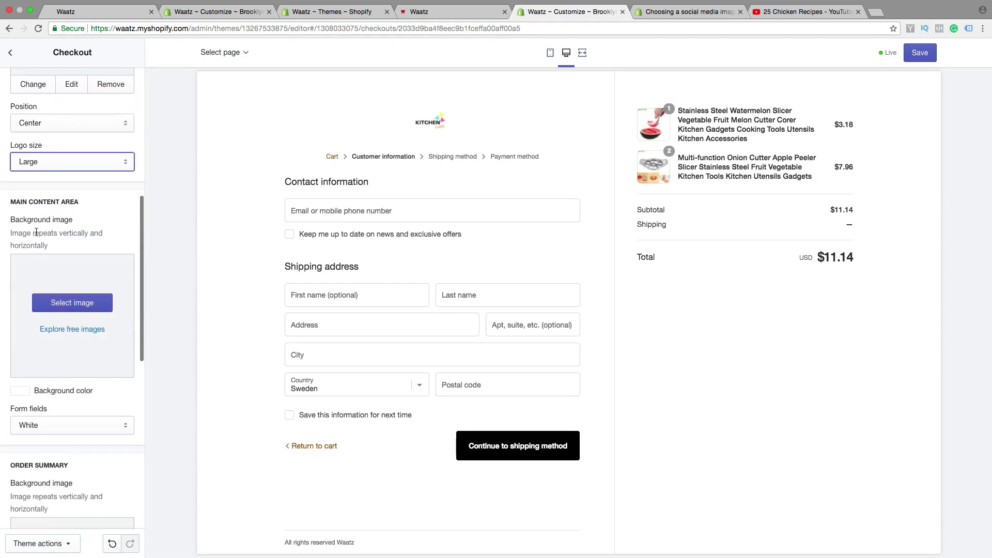
pyautogui.scroll(-1, 61, 233)
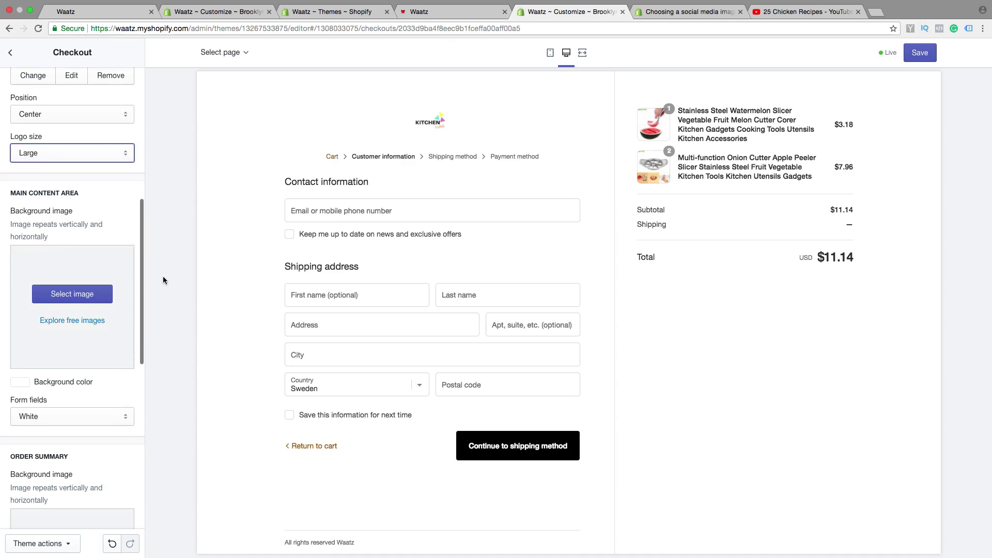
pyautogui.scroll(-3, 73, 258)
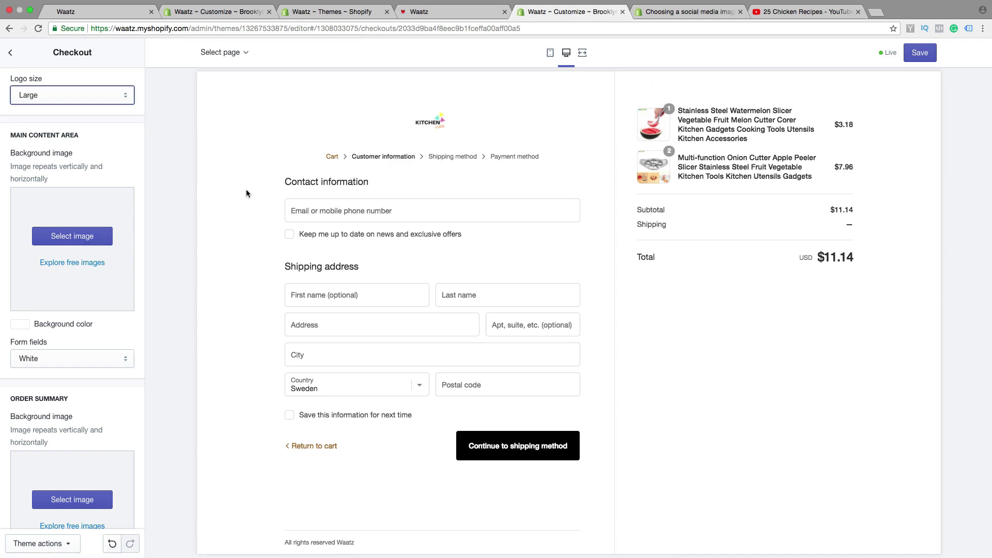
pyautogui.click(80, 240)
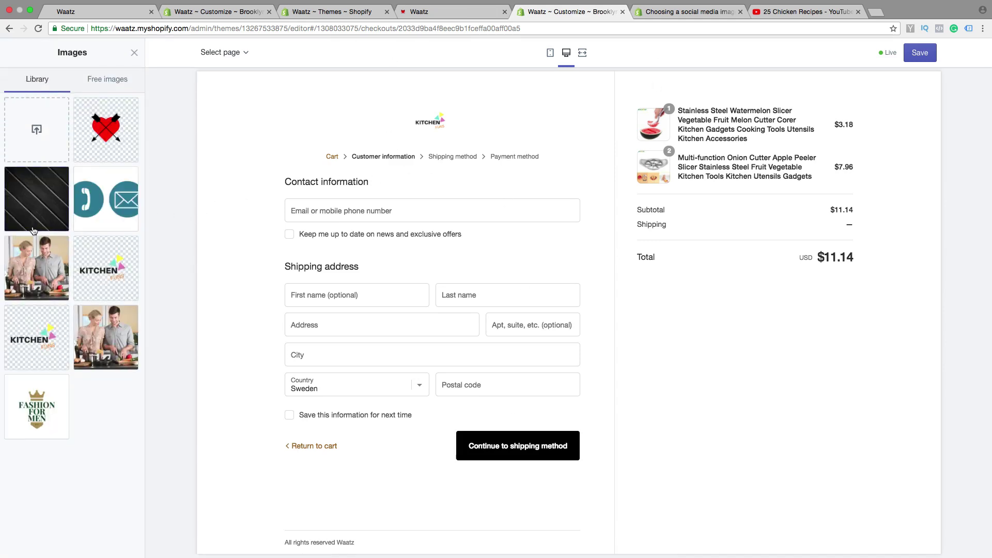
pyautogui.click(33, 262)
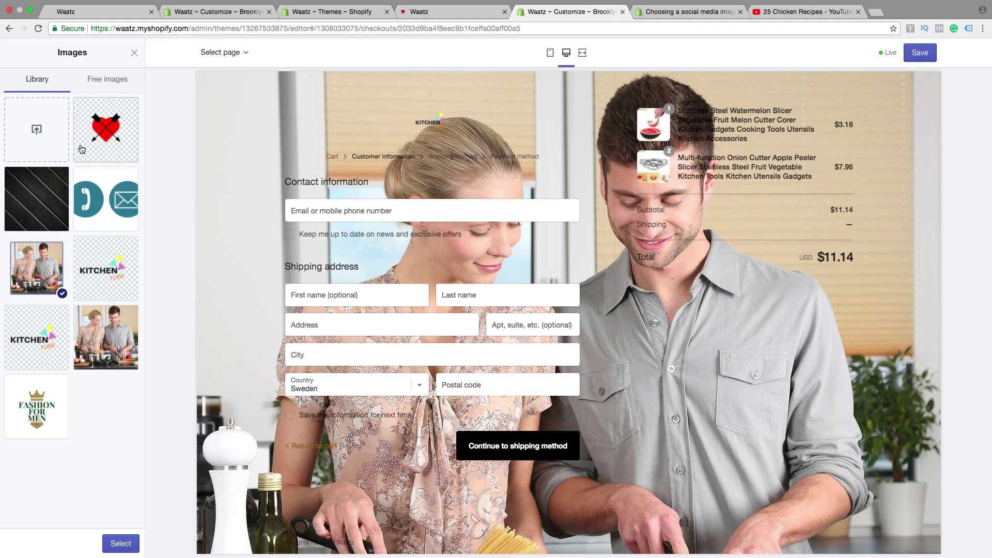
pyautogui.click(133, 53)
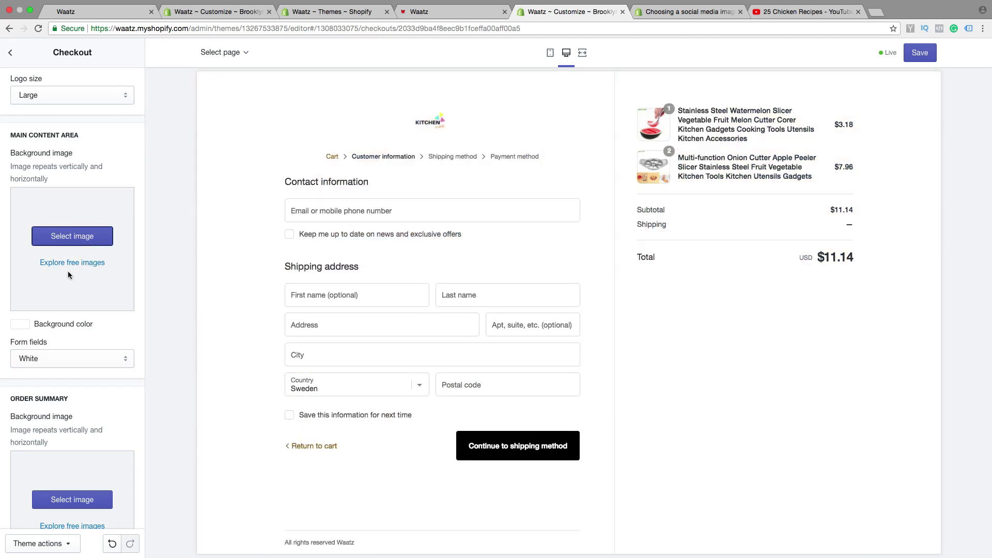
# Step: Try purple (#be26e1) as the background color of the checkout's main content area
pyautogui.click(19, 324)
pyautogui.click(80, 351)
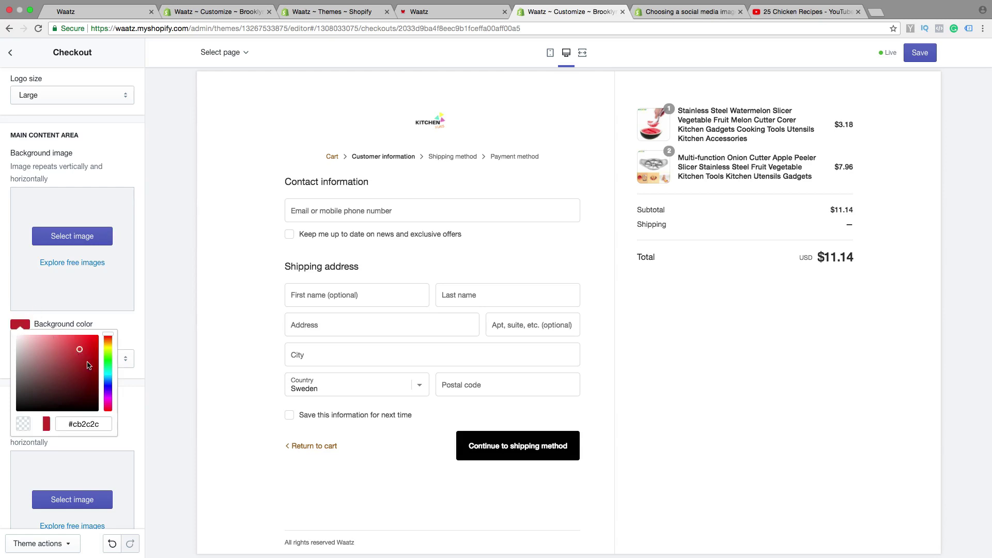
pyautogui.click(108, 395)
pyautogui.moveTo(78, 350); pyautogui.dragTo(85, 346)
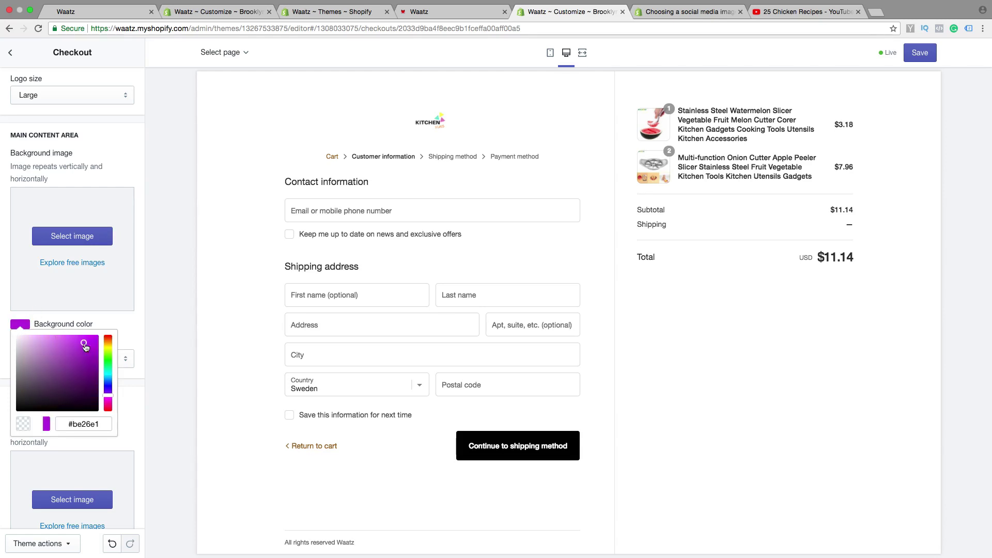
pyautogui.click(127, 327)
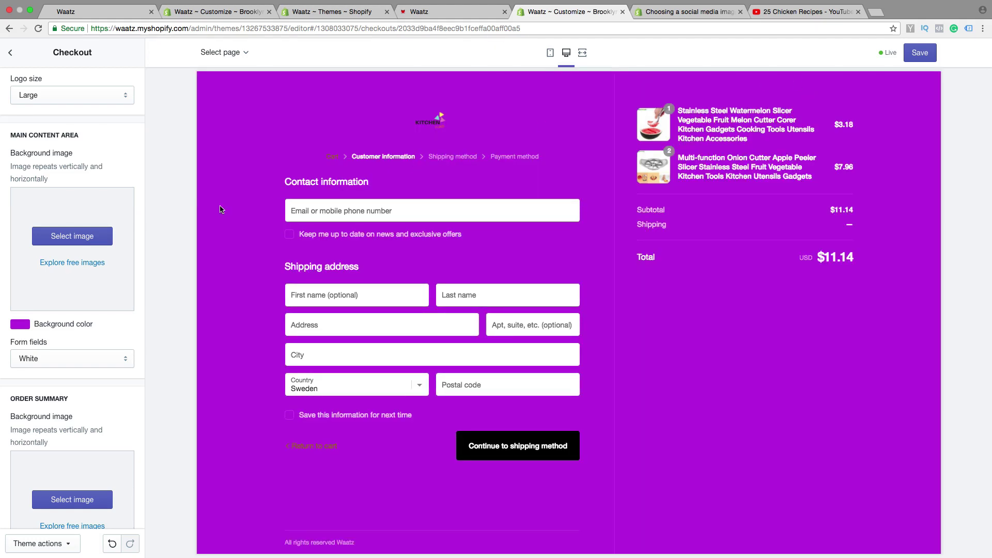
# Step: Restore the main content area's background color to white and keep its form fields set to White
pyautogui.click(19, 323)
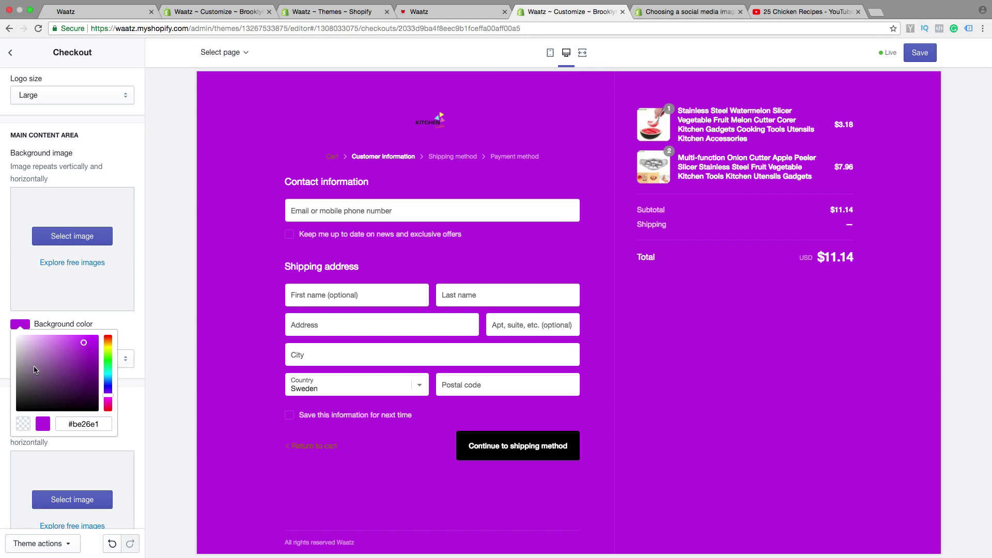
pyautogui.moveTo(36, 371); pyautogui.dragTo(11, 333)
pyautogui.click(128, 333)
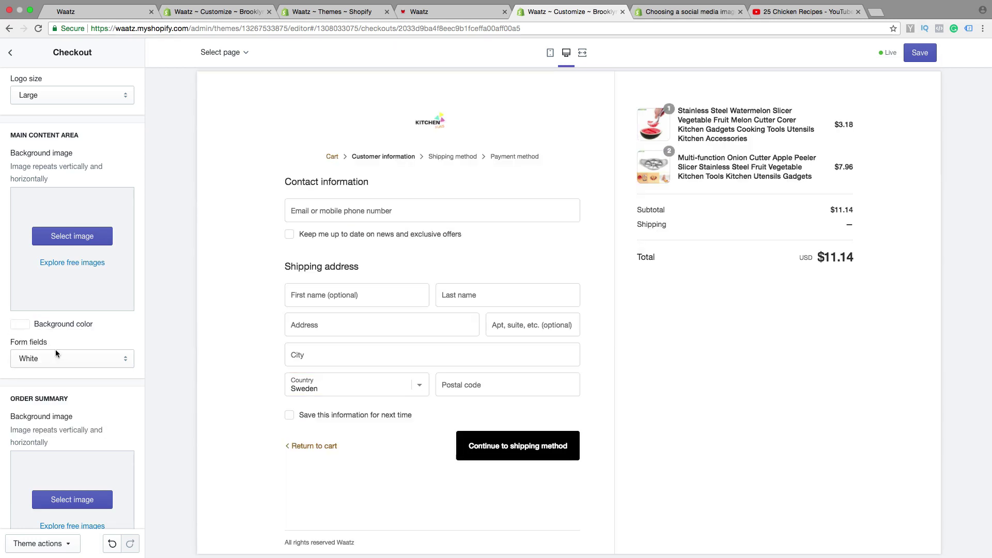
pyautogui.click(61, 361)
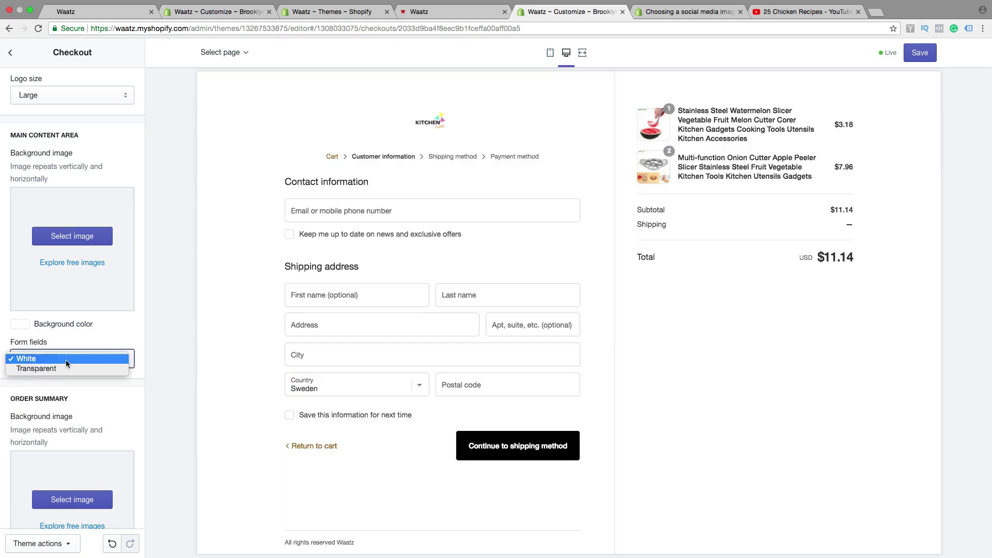
pyautogui.click(64, 358)
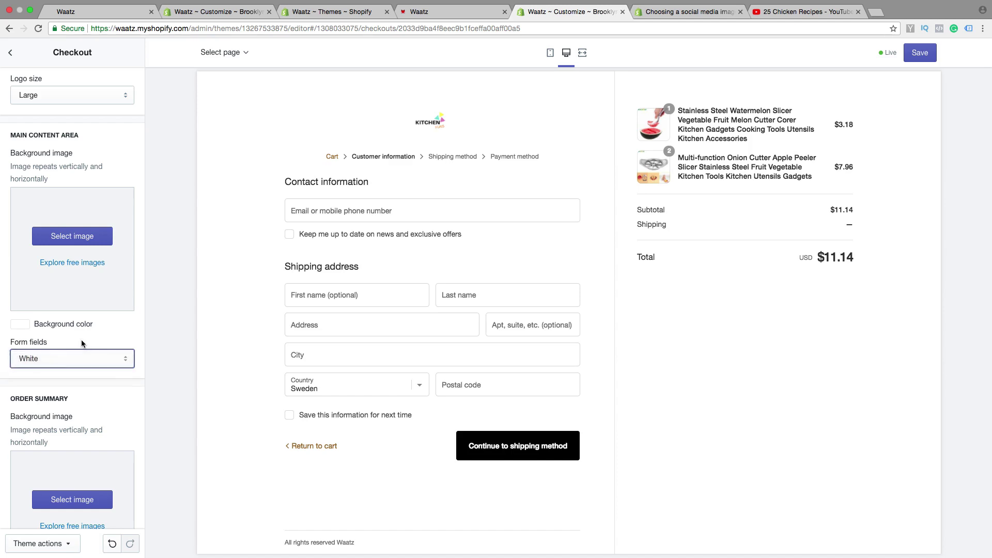
# Step: Try the dark wood image from the library as the order summary's background, without applying it
pyautogui.scroll(-2, 100, 394)
pyautogui.scroll(-4, 100, 395)
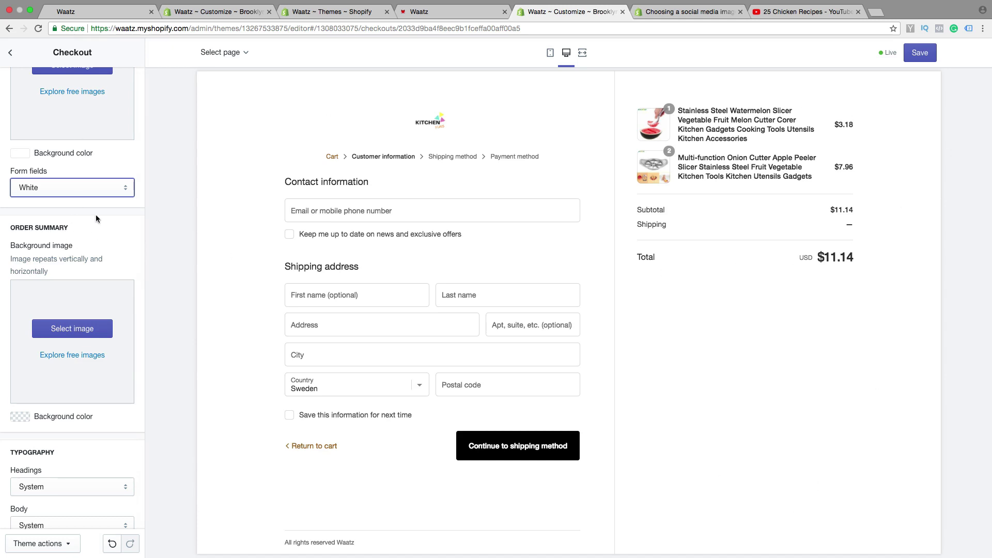
pyautogui.click(60, 327)
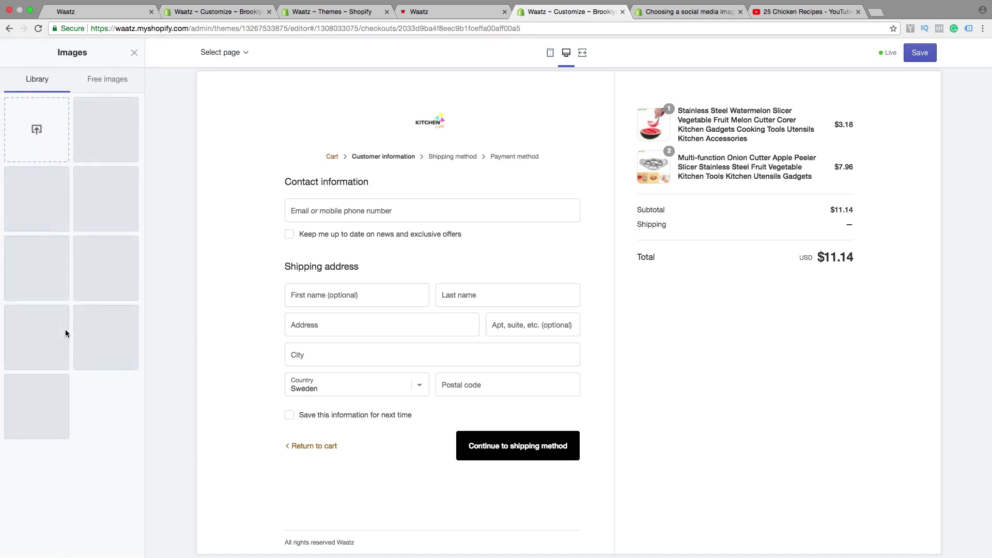
pyautogui.click(48, 202)
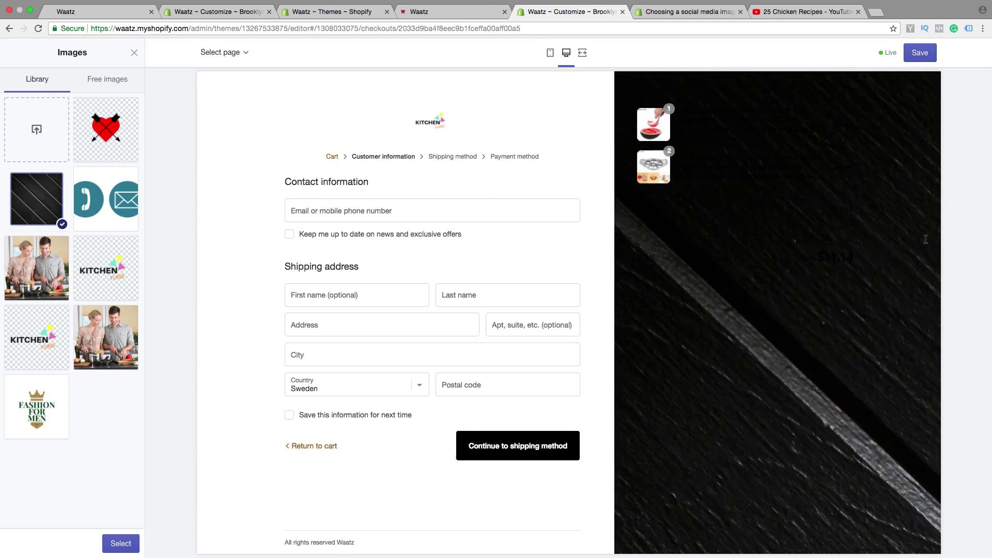
pyautogui.click(133, 53)
pyautogui.scroll(-5, 37, 337)
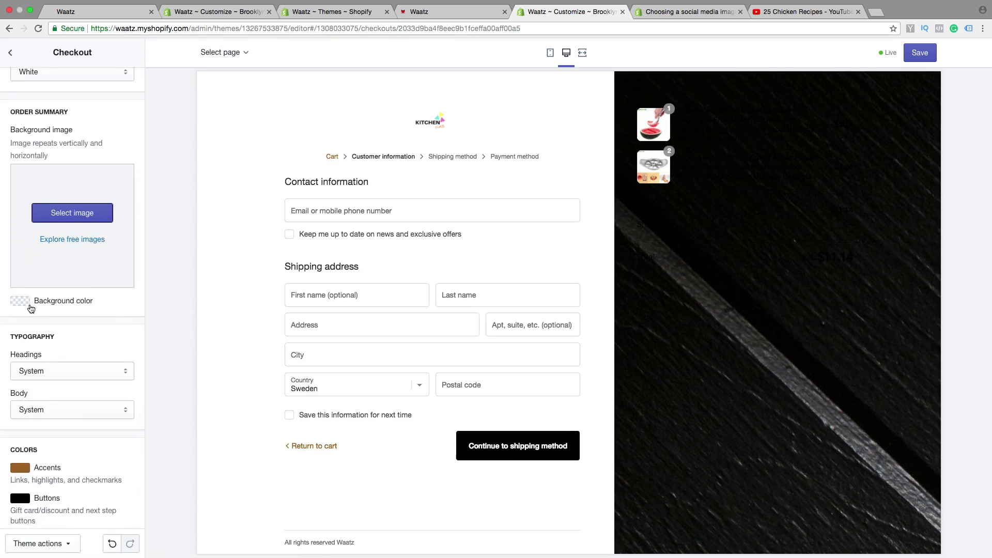
# Step: Look through the fonts offered for the checkout's headings and body text
pyautogui.scroll(-5, 49, 337)
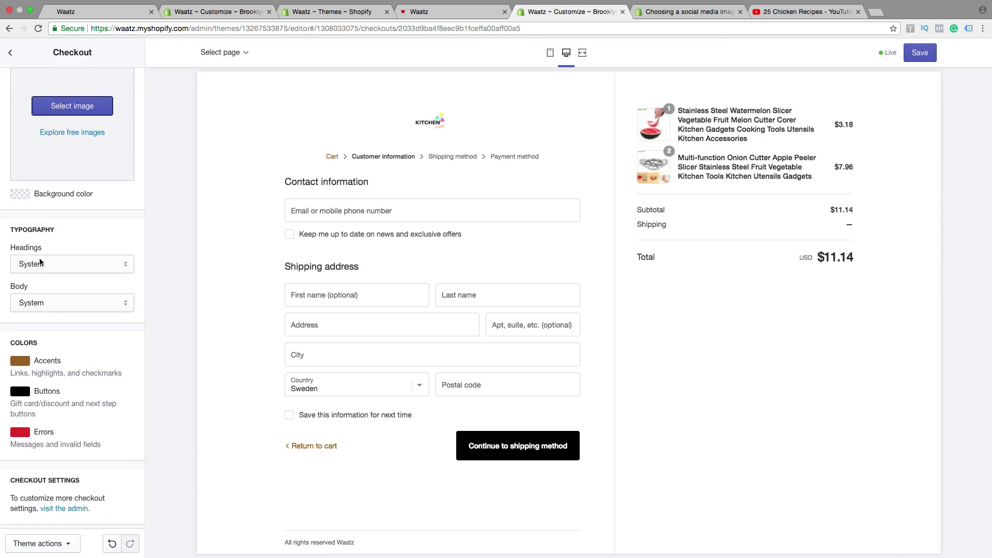
pyautogui.click(32, 263)
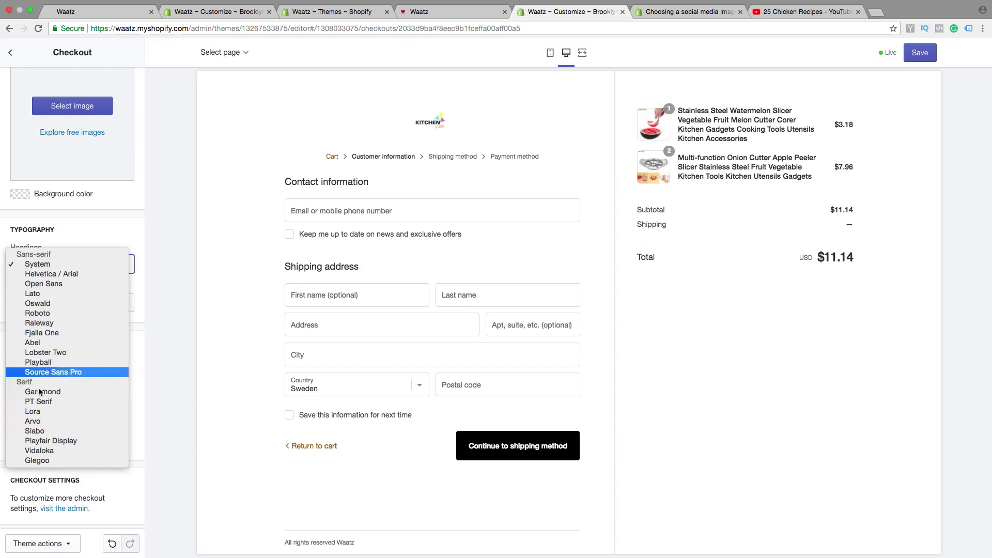
pyautogui.click(132, 232)
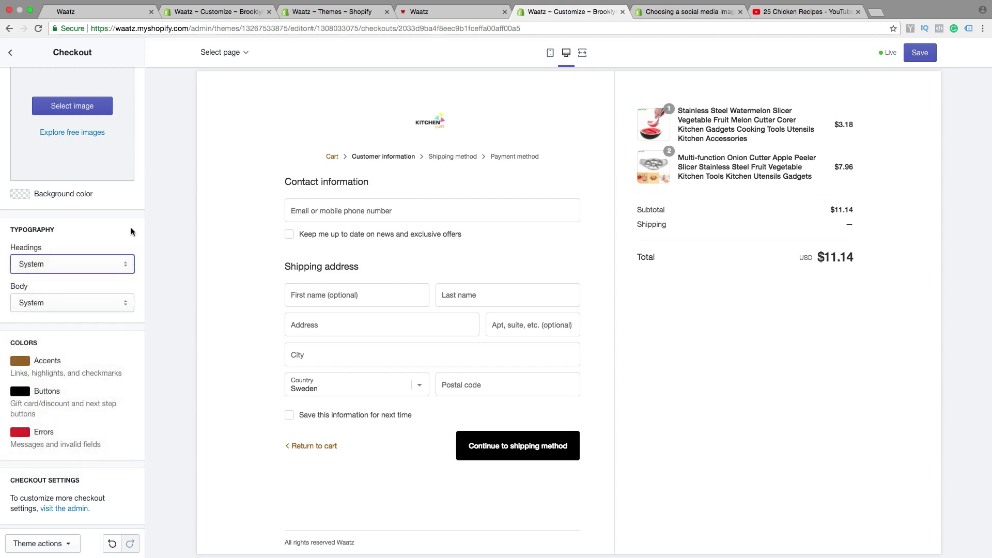
pyautogui.click(42, 303)
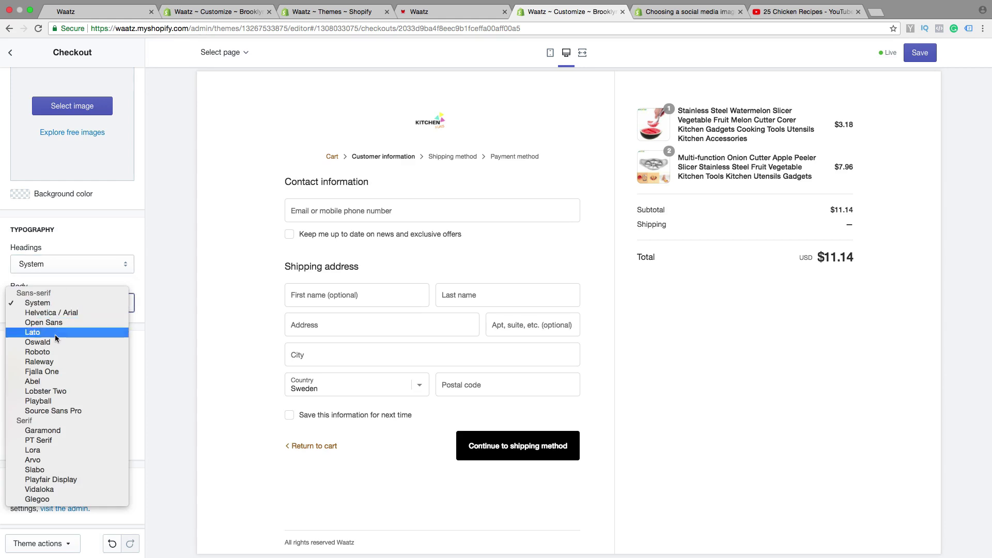
pyautogui.click(144, 284)
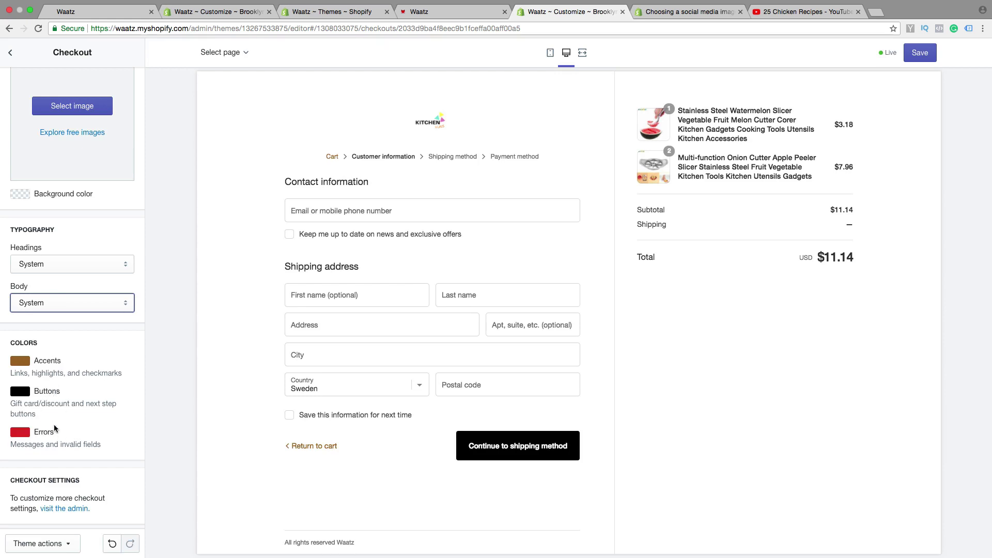
# Step: Set the checkout's button color to red (#e63a3a) and save the theme
pyautogui.click(20, 392)
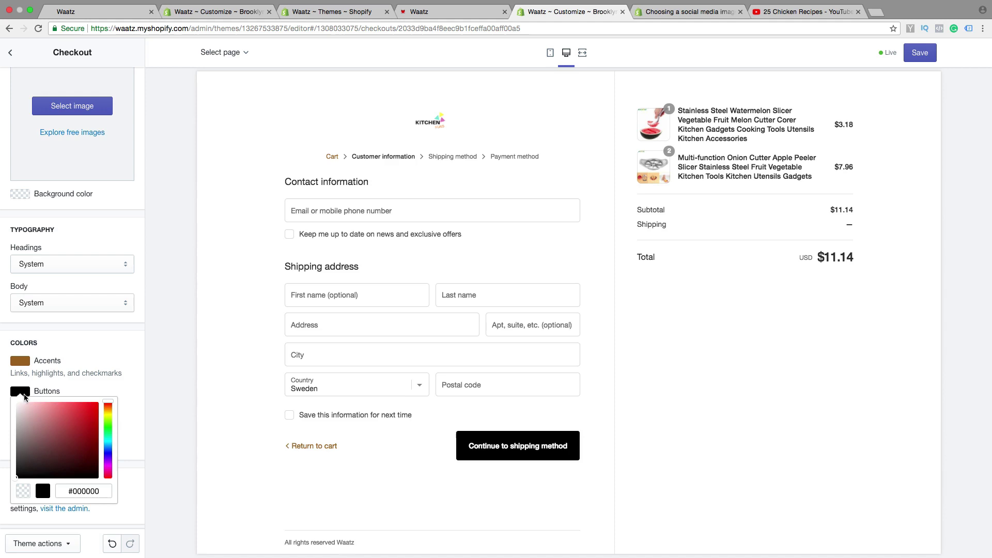
pyautogui.click(77, 409)
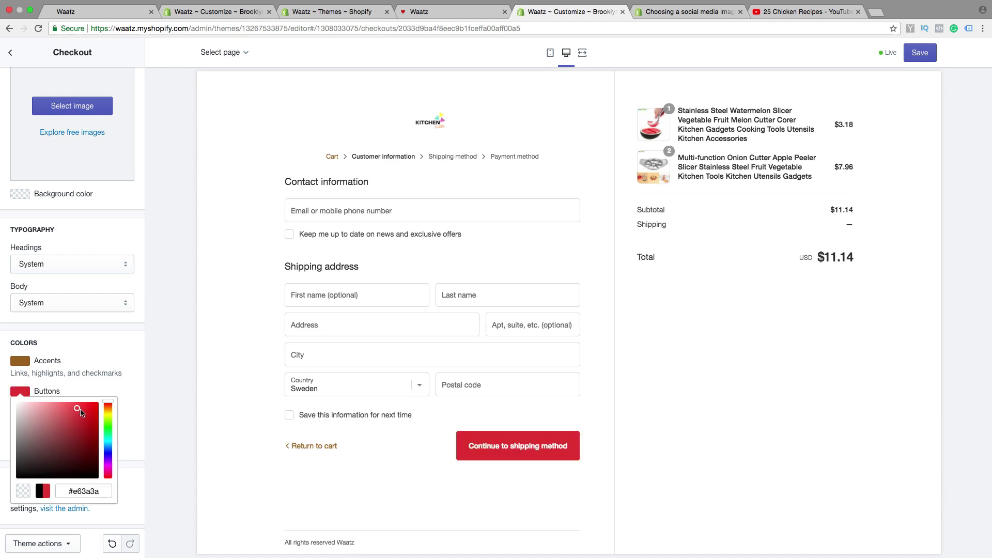
pyautogui.click(131, 376)
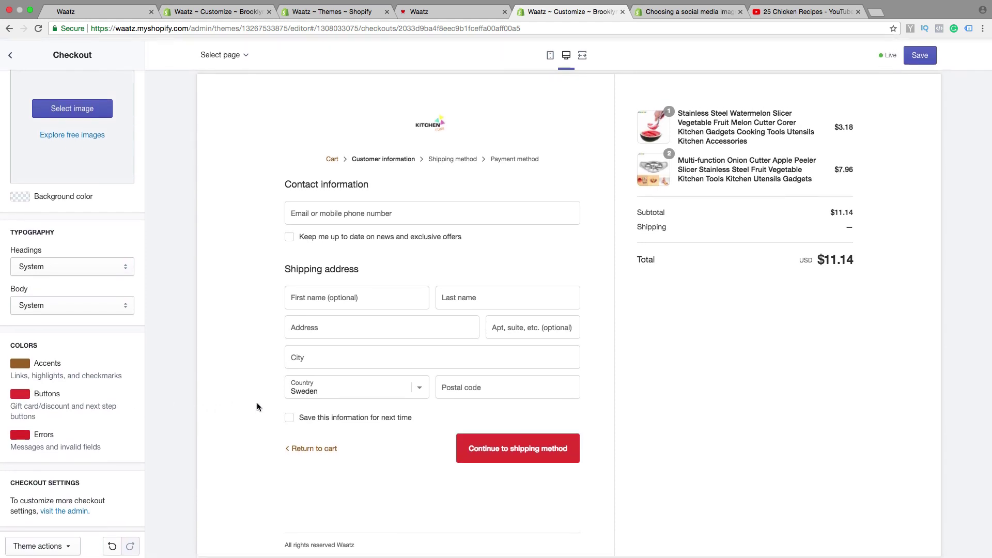
pyautogui.click(919, 57)
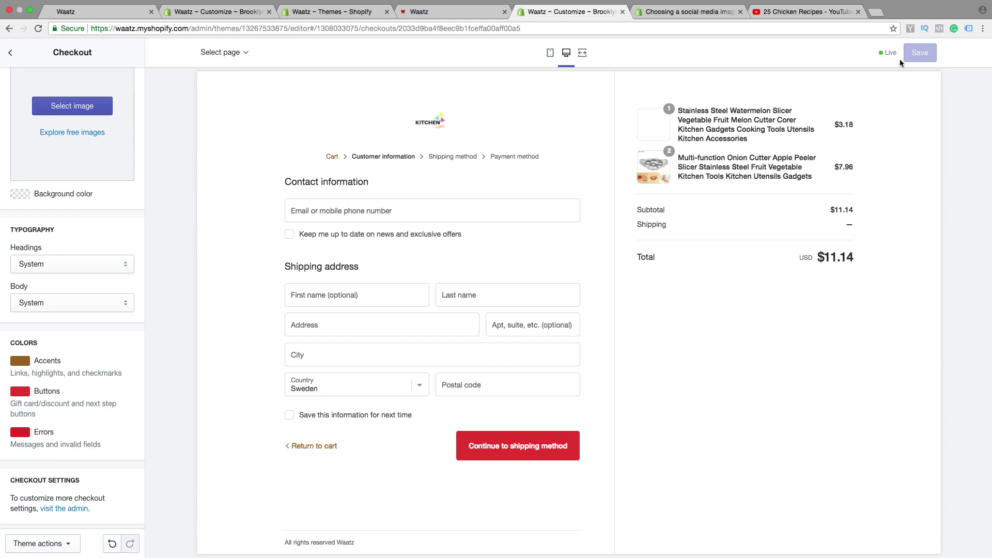
# Step: Leave the checkout settings for the theme's sections and go to the home page through the logo in the preview
pyautogui.click(8, 53)
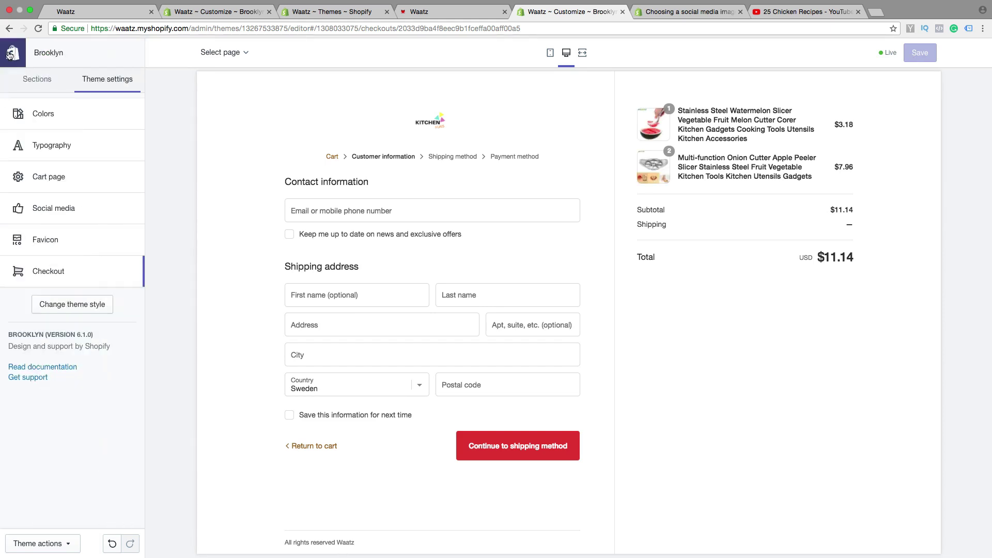
pyautogui.click(33, 84)
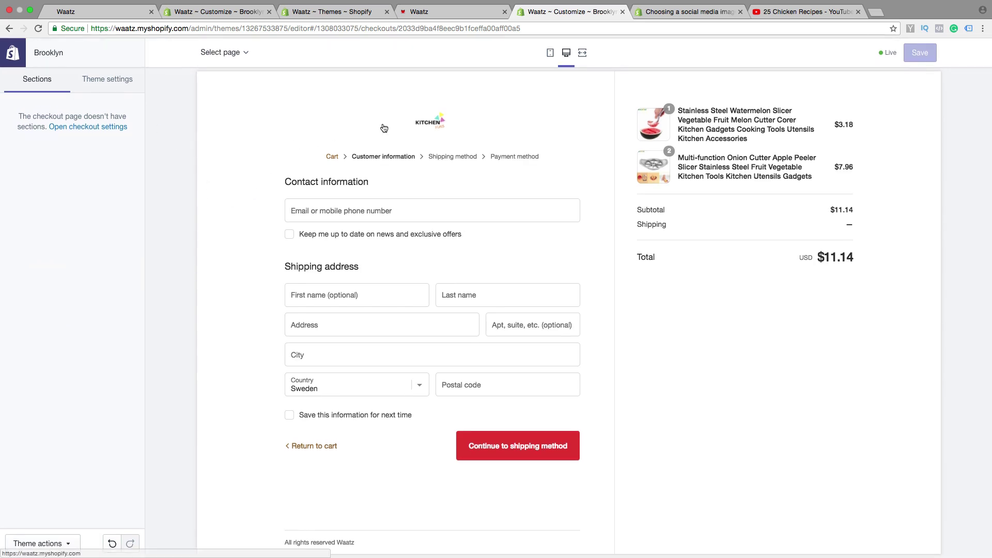
pyautogui.click(423, 126)
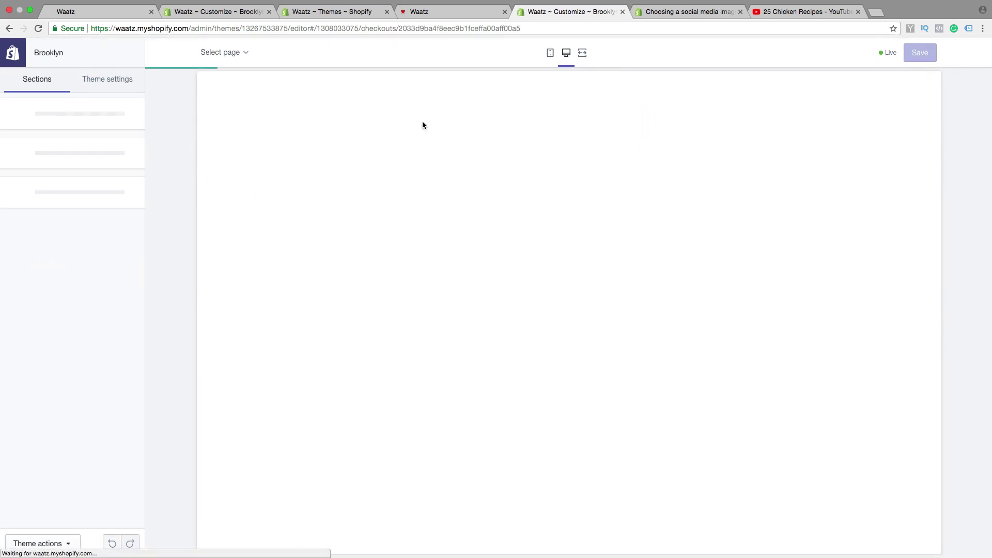
# Step: Review the home page preview from the slideshow through the collections, newsletter, map and video sections to the footer
pyautogui.scroll(-20, 356, 205)
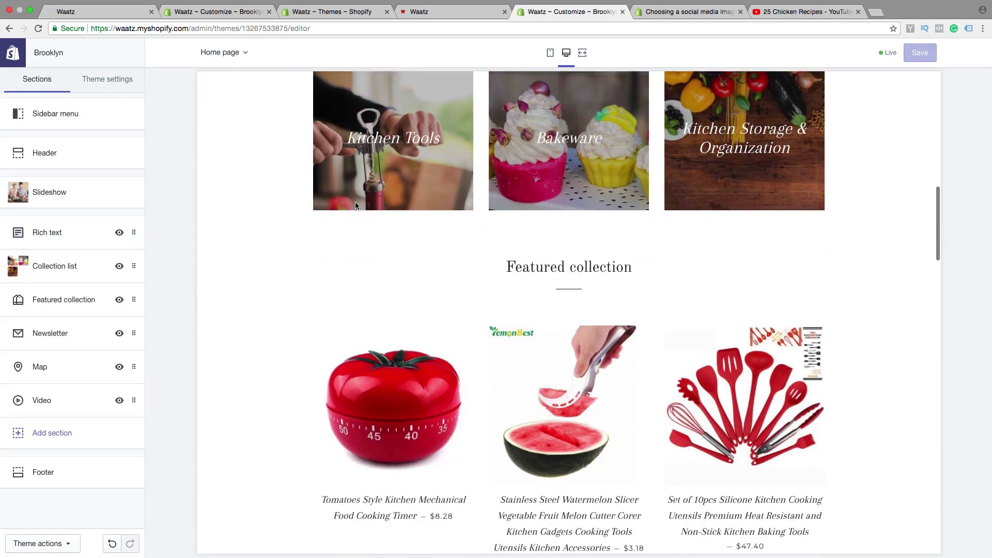
pyautogui.scroll(-5, 355, 205)
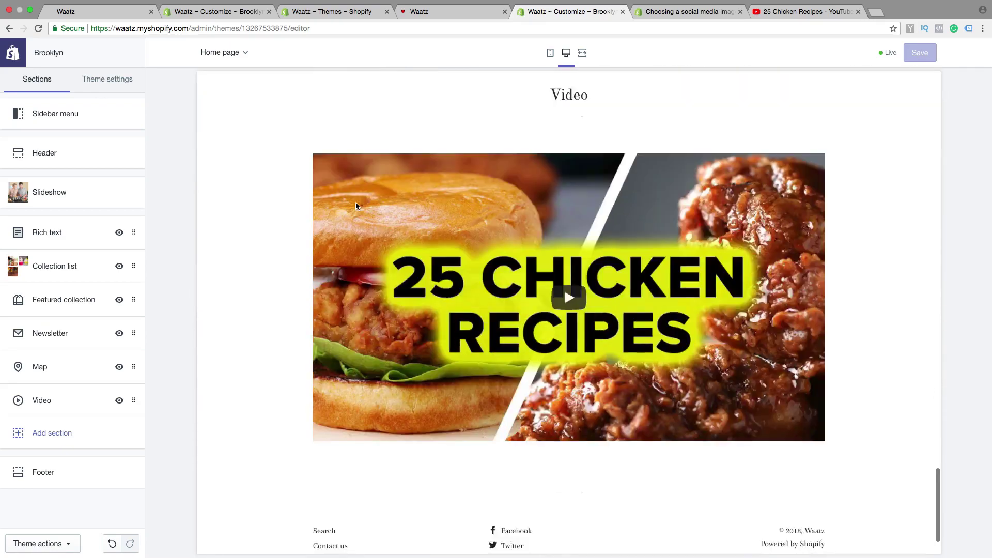
pyautogui.scroll(20, 356, 205)
pyautogui.scroll(5, 357, 207)
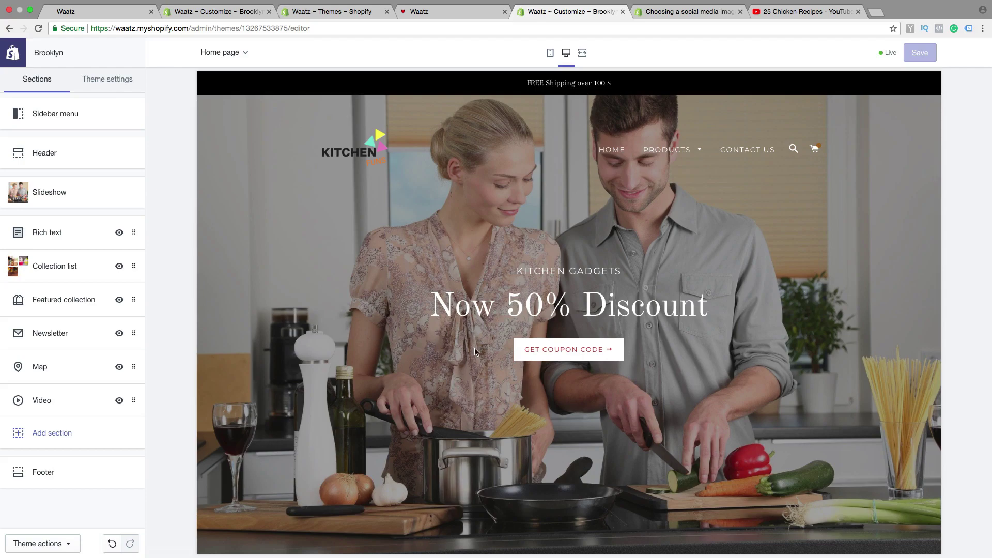
pyautogui.scroll(-13, 440, 396)
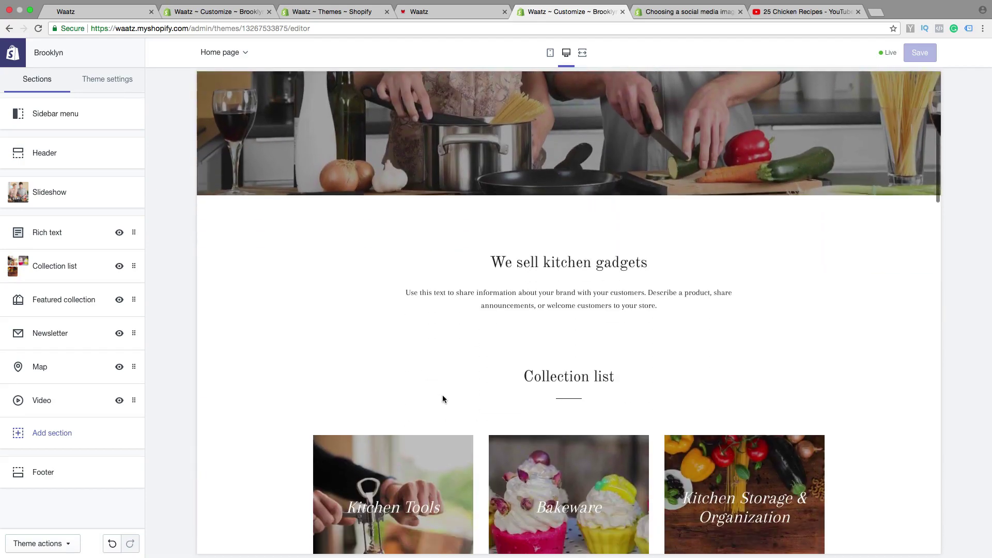
pyautogui.scroll(5, 442, 395)
pyautogui.scroll(-8, 445, 399)
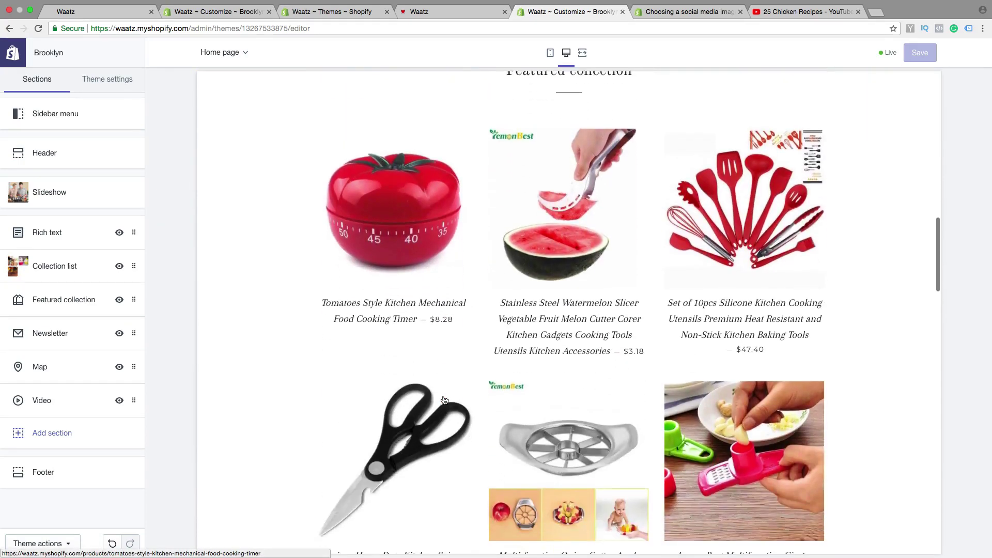
pyautogui.scroll(12, 443, 399)
pyautogui.scroll(-8, 442, 395)
pyautogui.scroll(3, 463, 354)
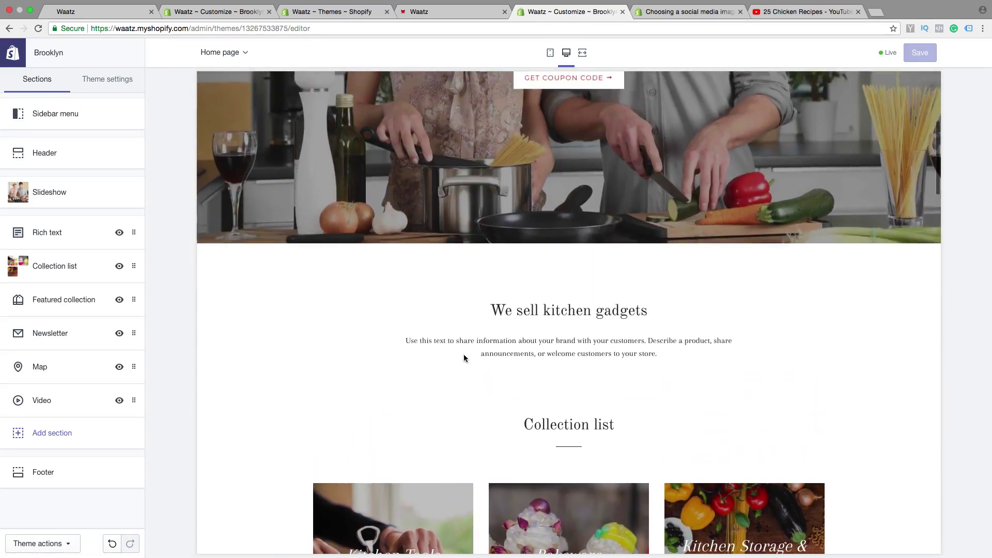
pyautogui.scroll(-2, 491, 331)
pyautogui.scroll(-6, 544, 314)
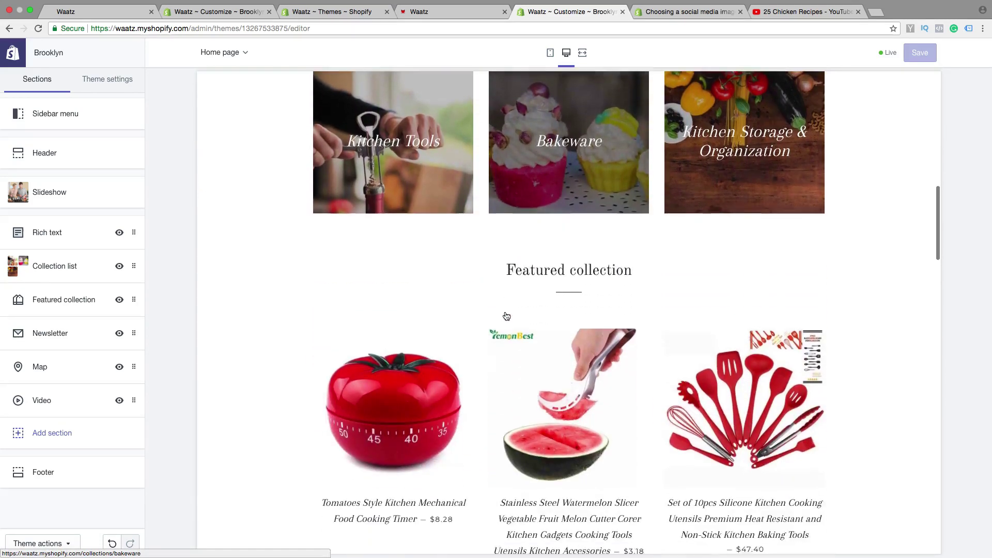
pyautogui.scroll(2, 553, 269)
pyautogui.scroll(-15, 553, 268)
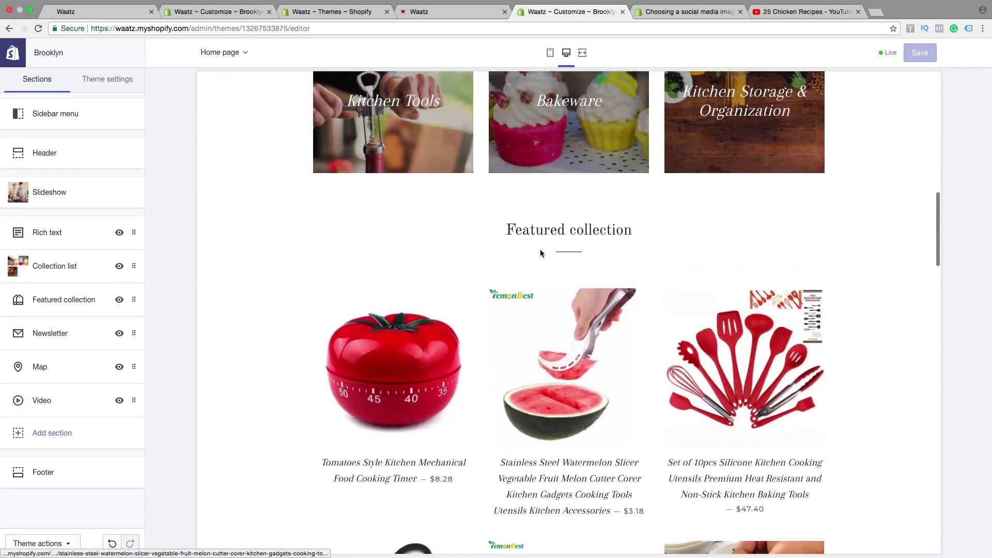
pyautogui.scroll(-4, 545, 292)
pyautogui.scroll(5, 548, 284)
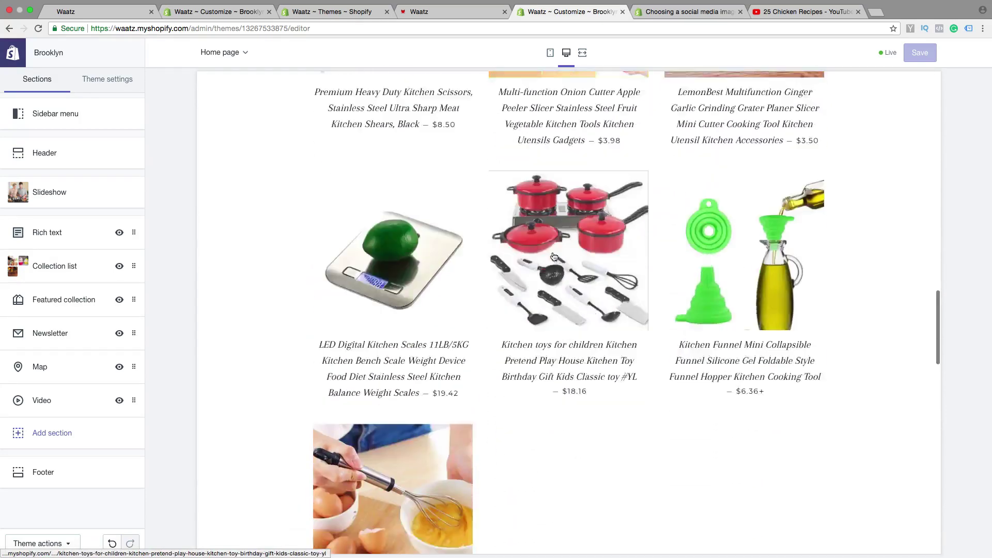
pyautogui.scroll(-12, 554, 277)
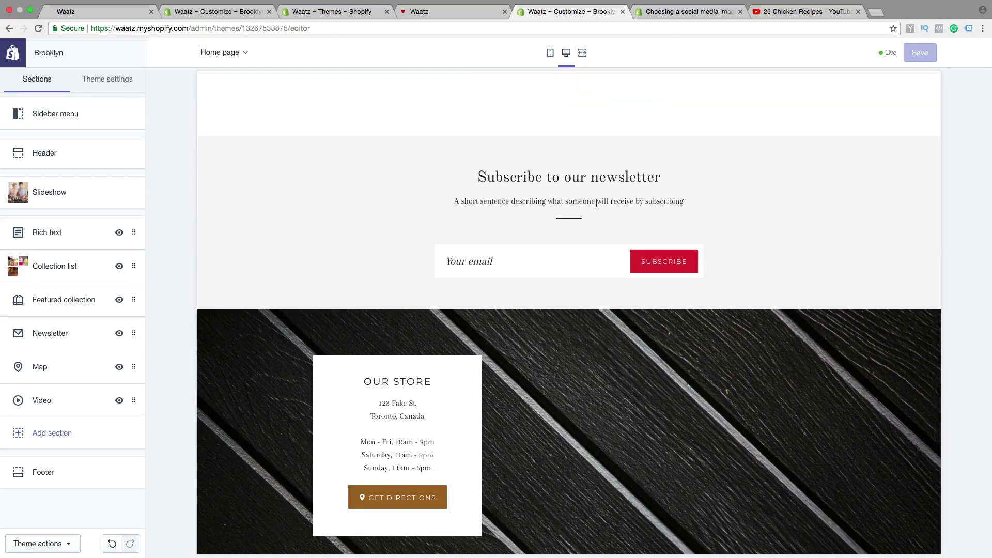
pyautogui.scroll(-4, 575, 198)
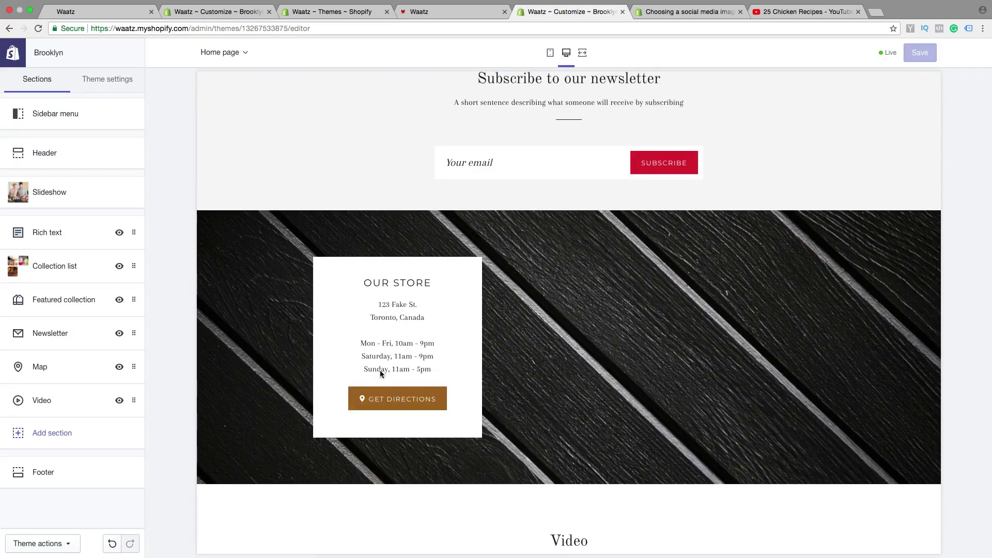
pyautogui.scroll(-7, 414, 306)
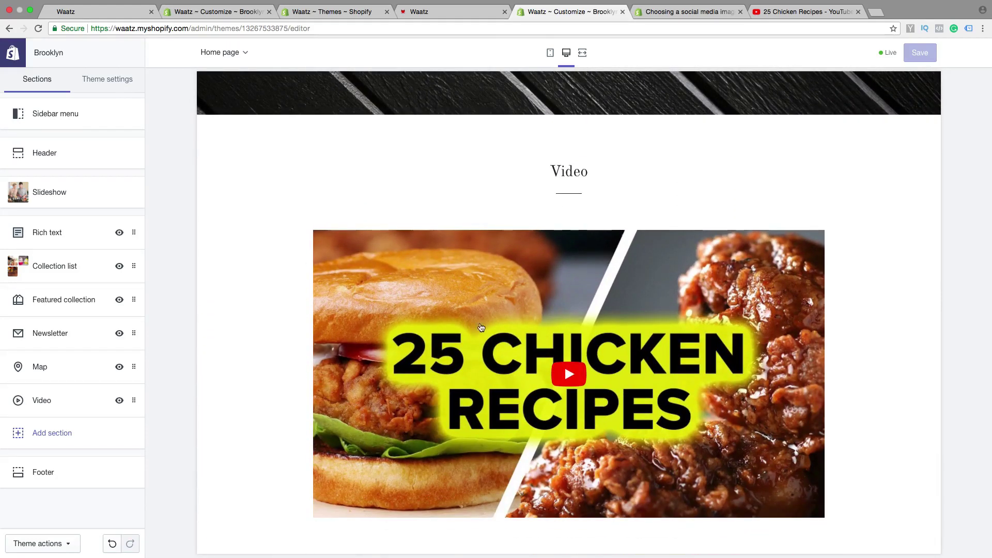
pyautogui.scroll(-1, 566, 409)
pyautogui.scroll(-2, 665, 322)
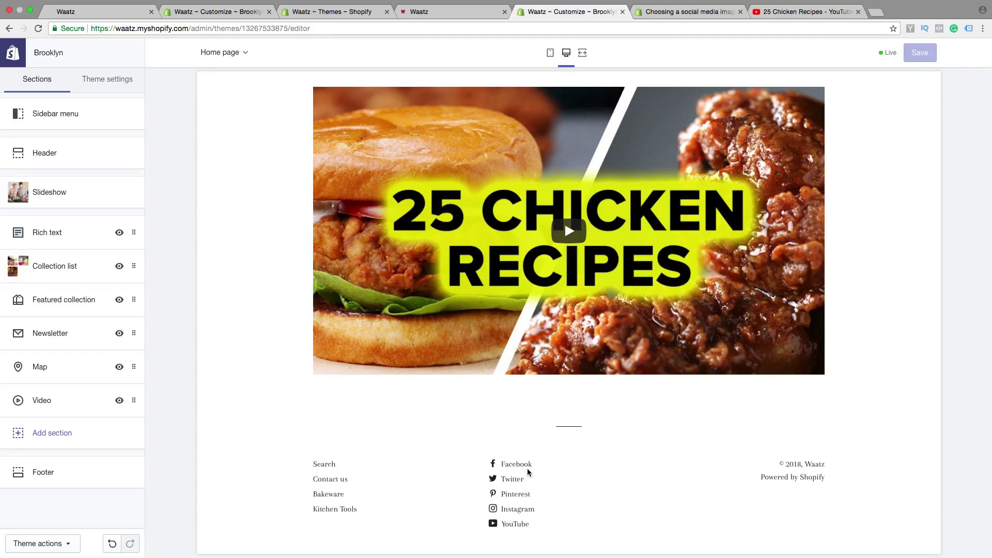
pyautogui.scroll(20, 535, 469)
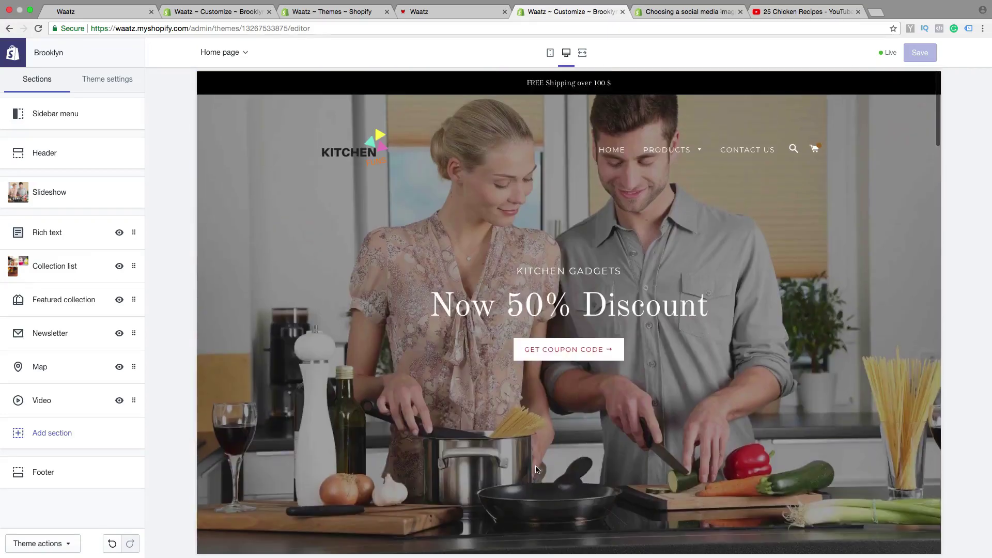